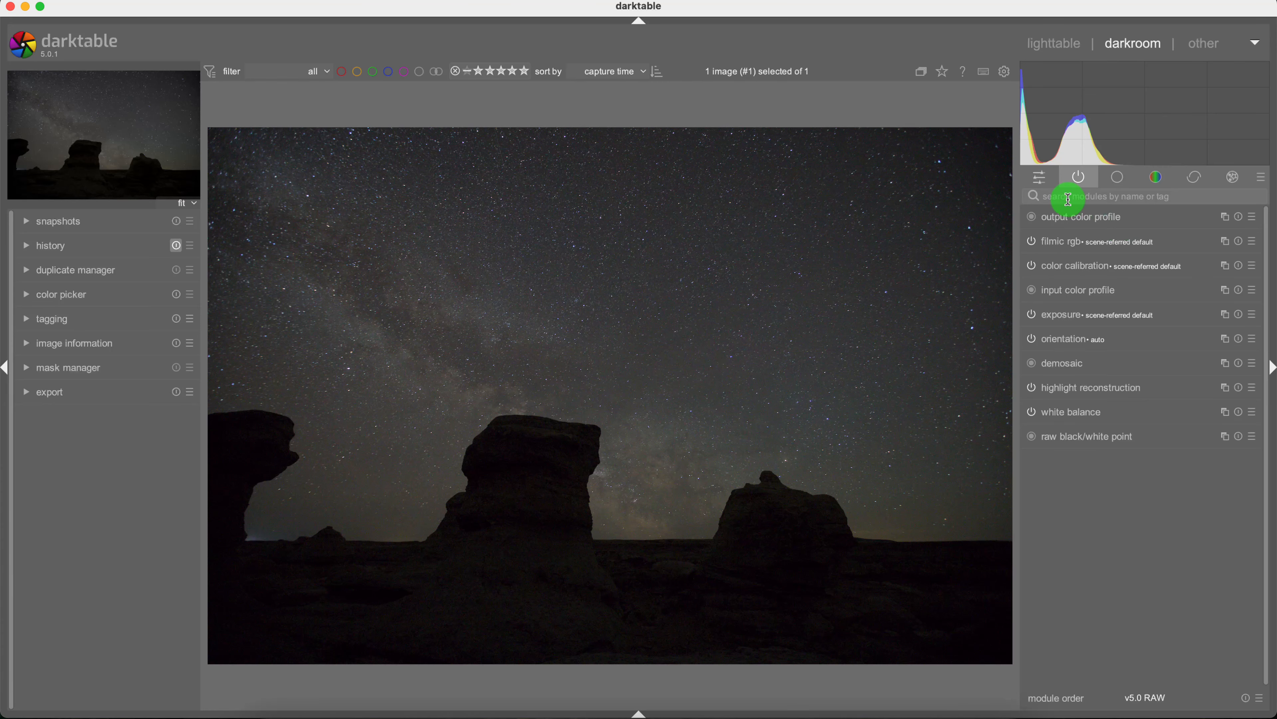
# - Search the modules for "tone curve" and open the tone curve module
pyautogui.write('tone cur')
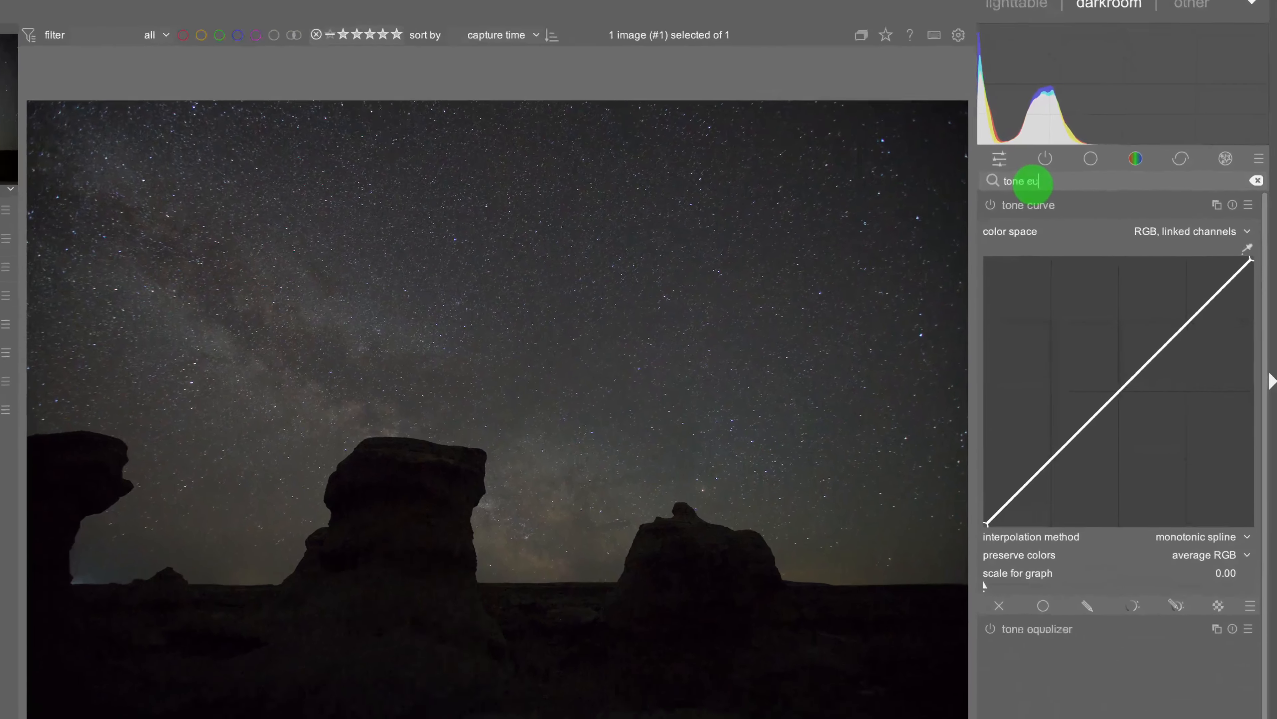
pyautogui.write('e')
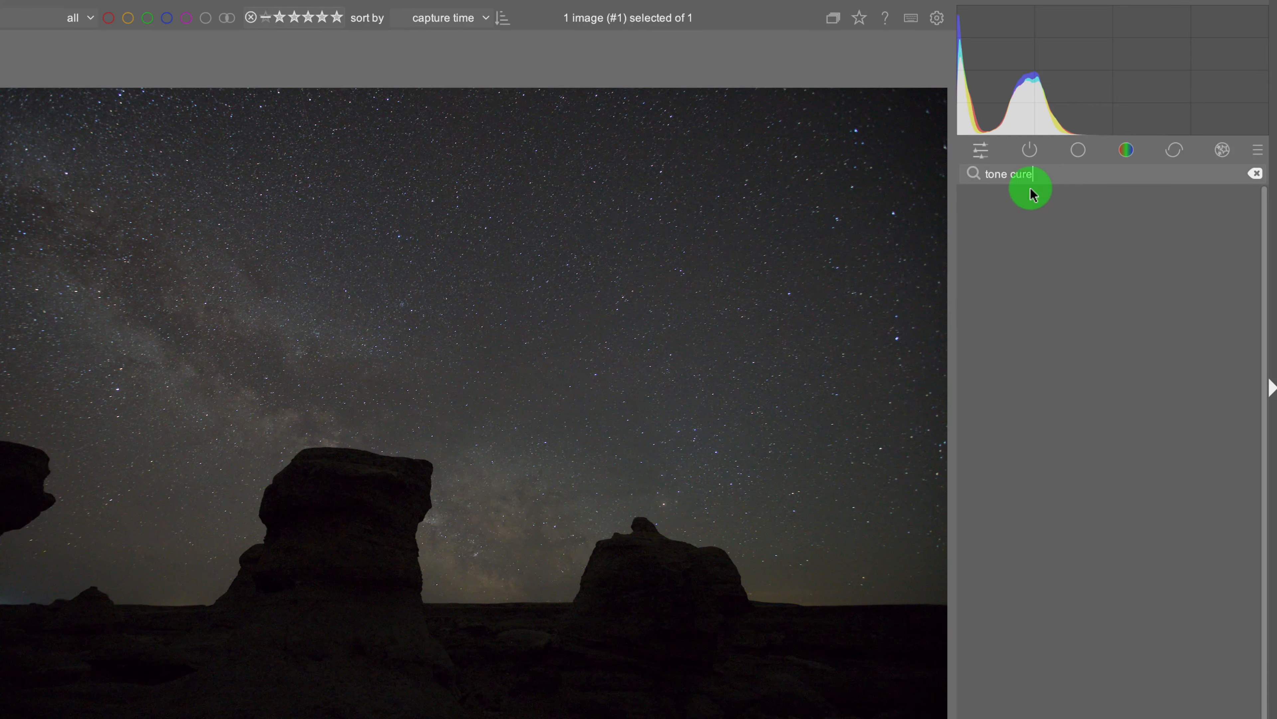
pyautogui.press('BackSpace')
pyautogui.write('ve')
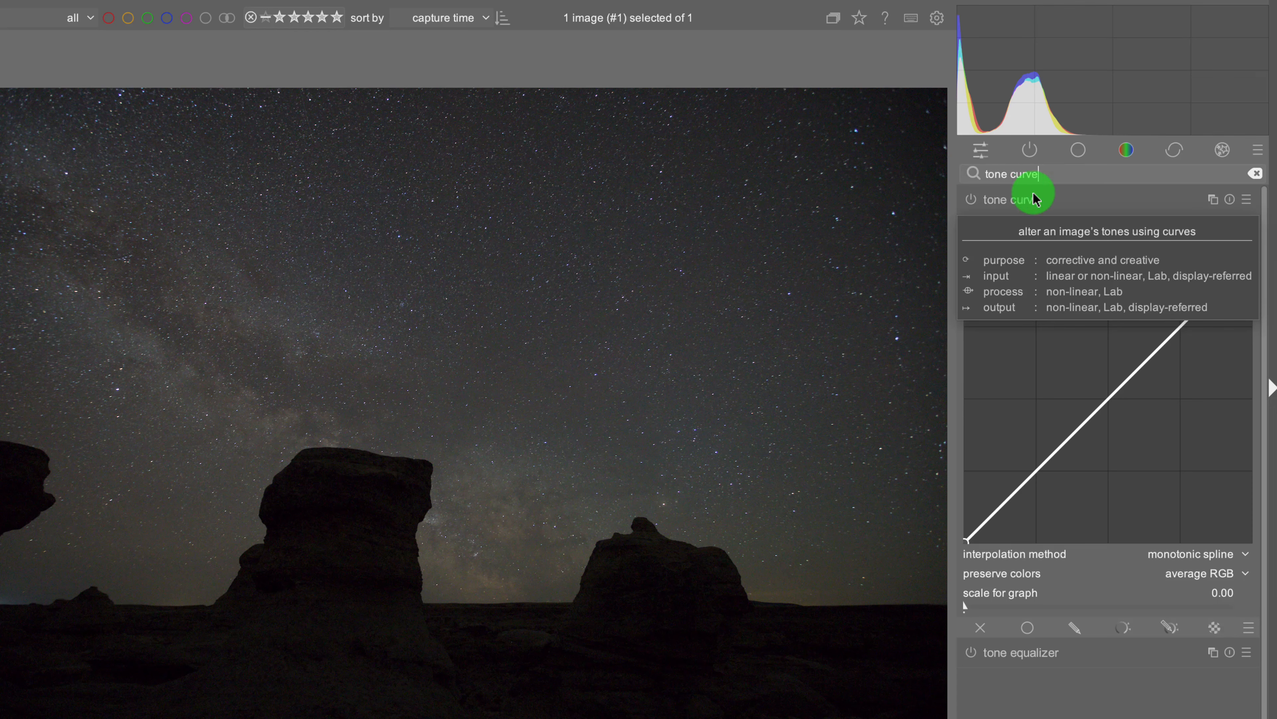
pyautogui.click(1055, 200)
pyautogui.click(1087, 200)
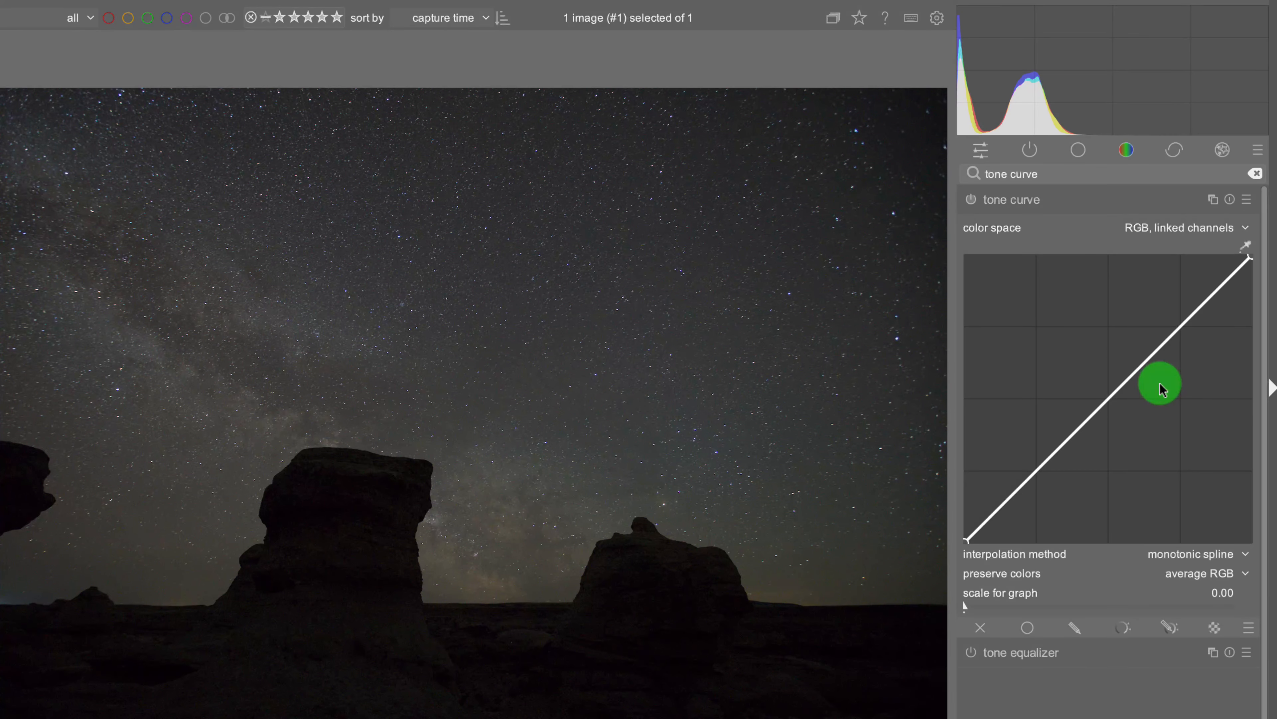
# - Enable a drawn mask for the tone curve and place an ellipse over the Milky Way above the large central rock
pyautogui.click(1075, 635)
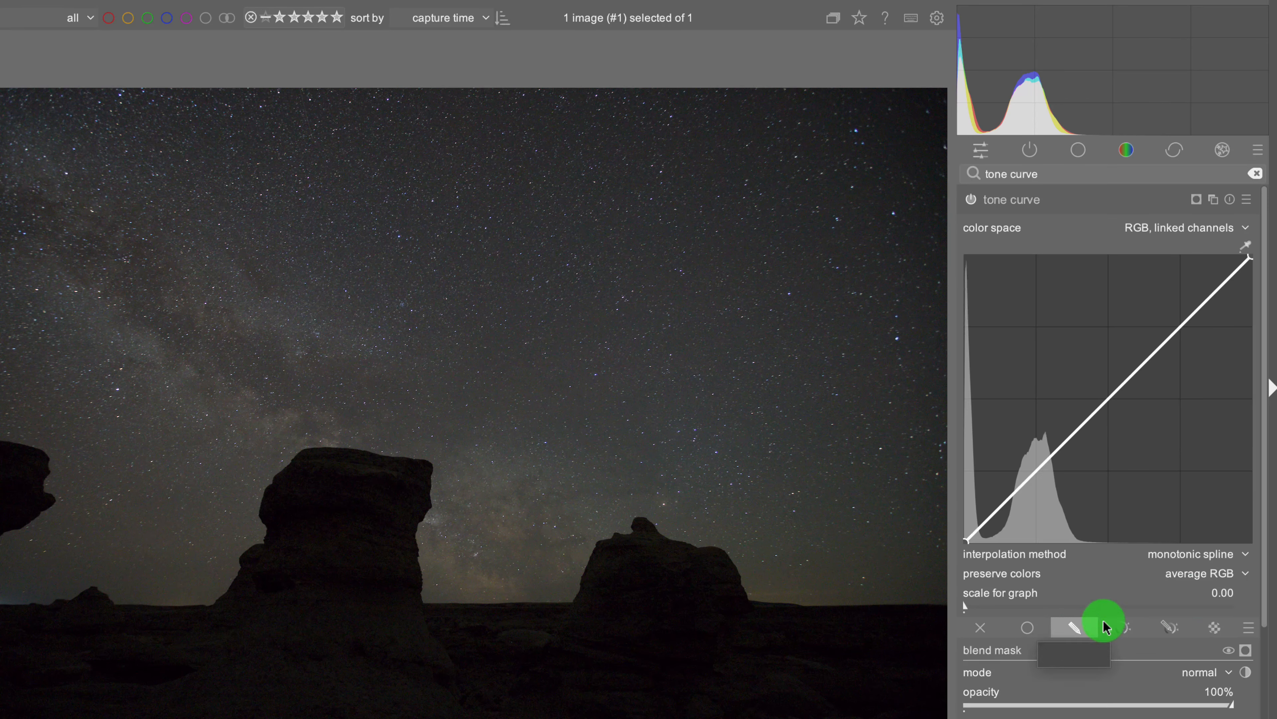
pyautogui.moveTo(1258, 491); pyautogui.dragTo(1268, 669)
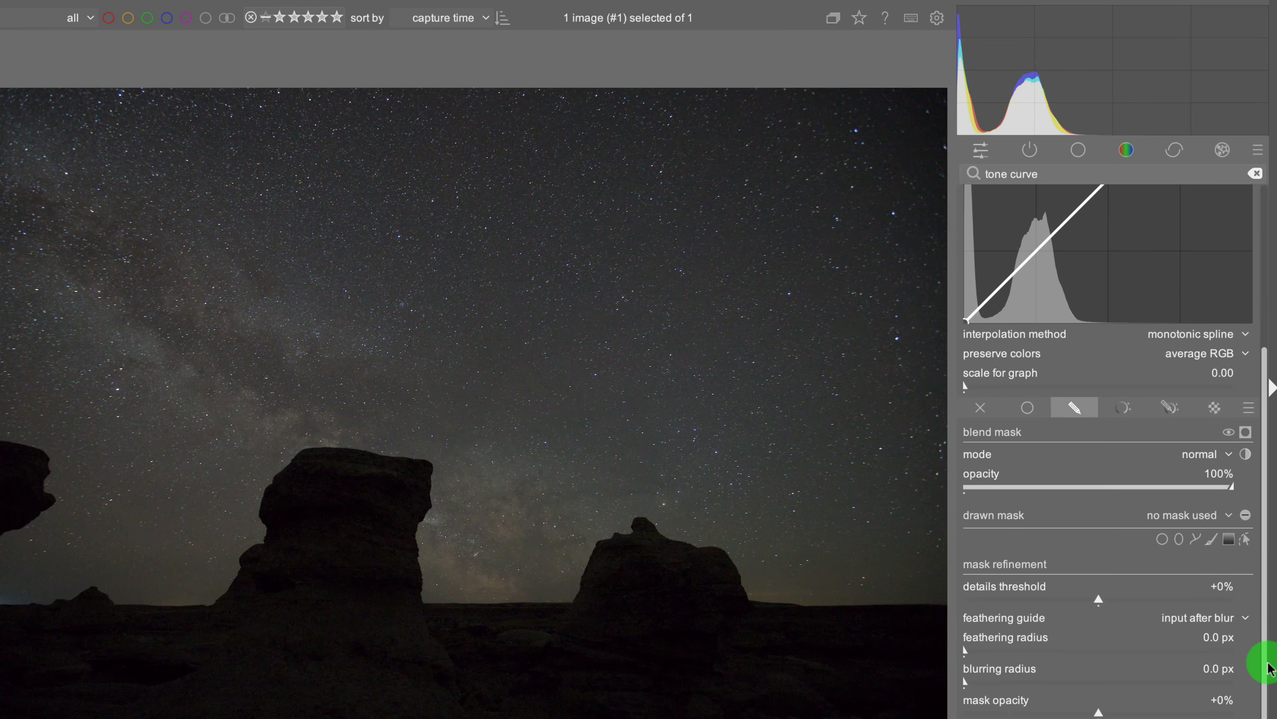
pyautogui.click(1180, 541)
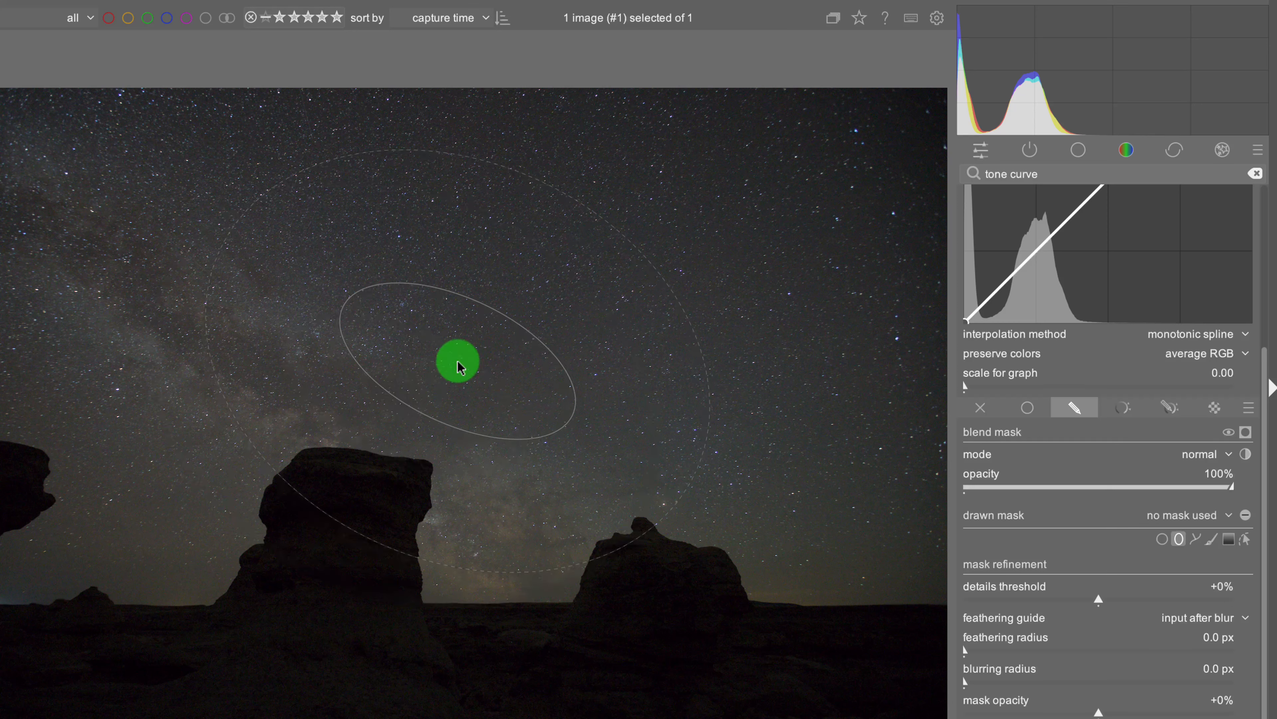
pyautogui.click(286, 361)
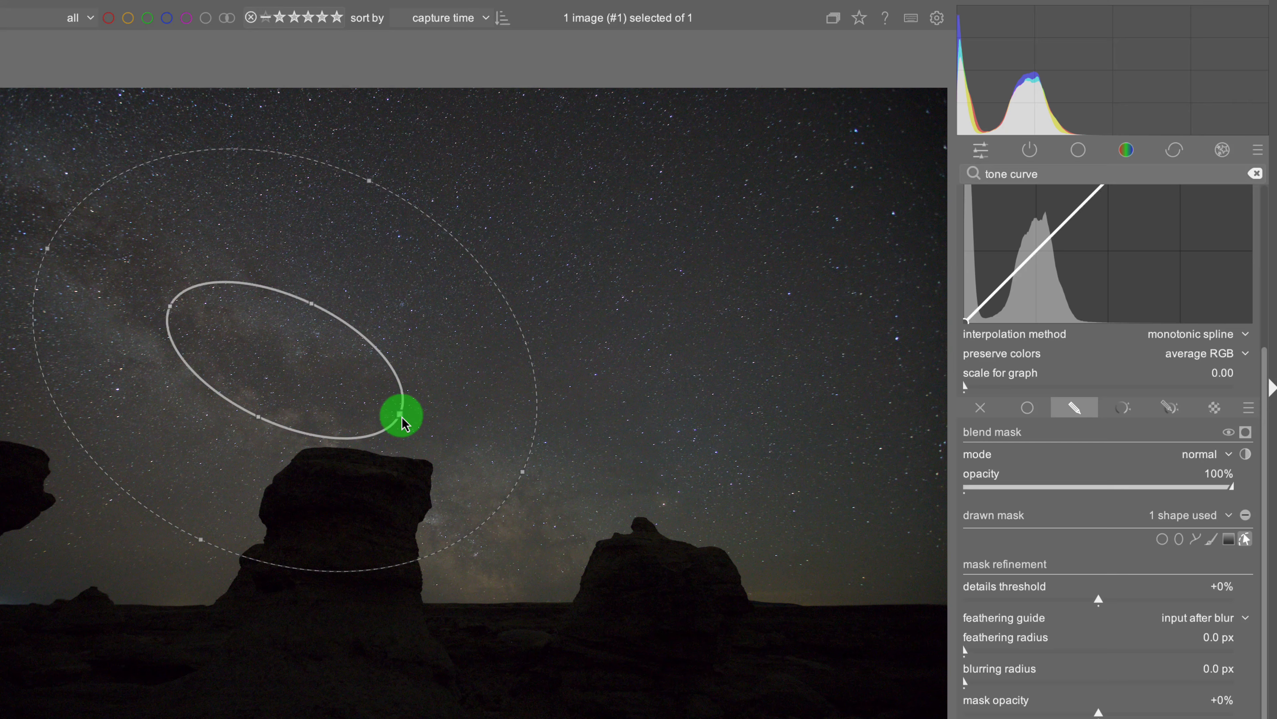
# - Lengthen the ellipse mask along the Milky Way and widen it slightly across its short axis
pyautogui.moveTo(404, 425)
pyautogui.mouseDown()
pyautogui.moveTo(449, 446)
pyautogui.moveTo(355, 401)
pyautogui.moveTo(428, 432)
pyautogui.mouseUp()
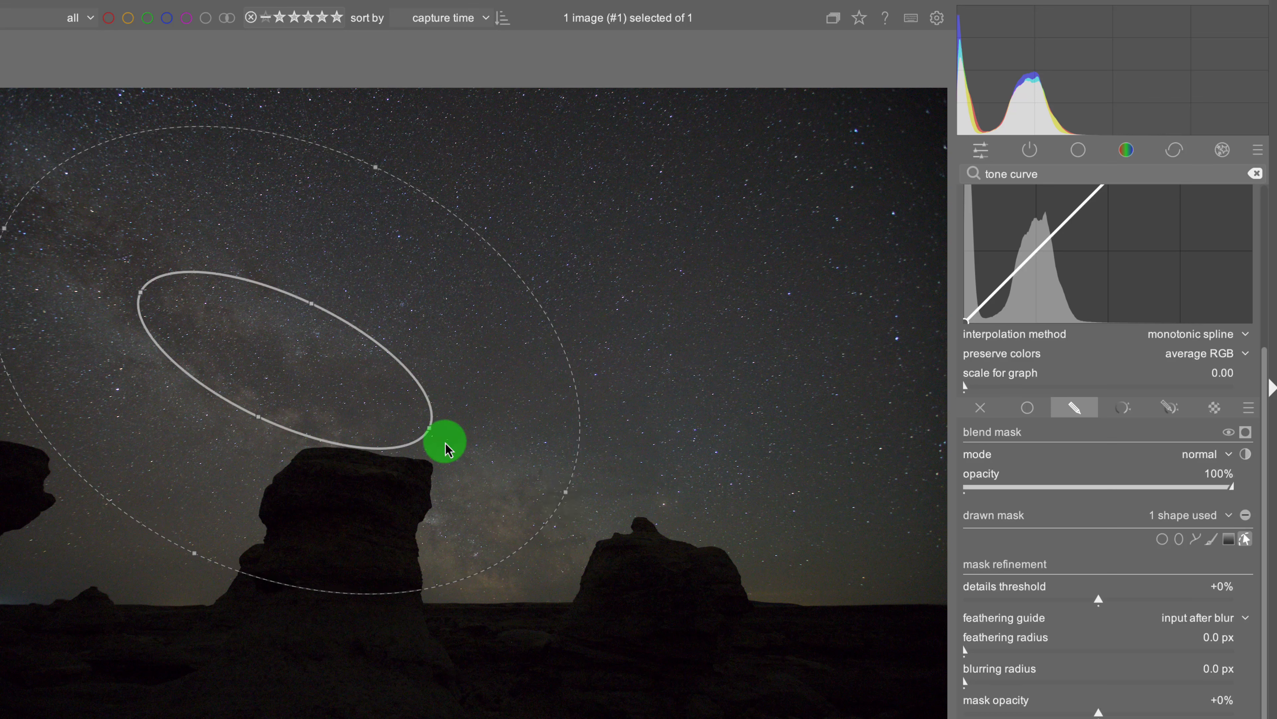
pyautogui.moveTo(428, 427); pyautogui.dragTo(442, 437)
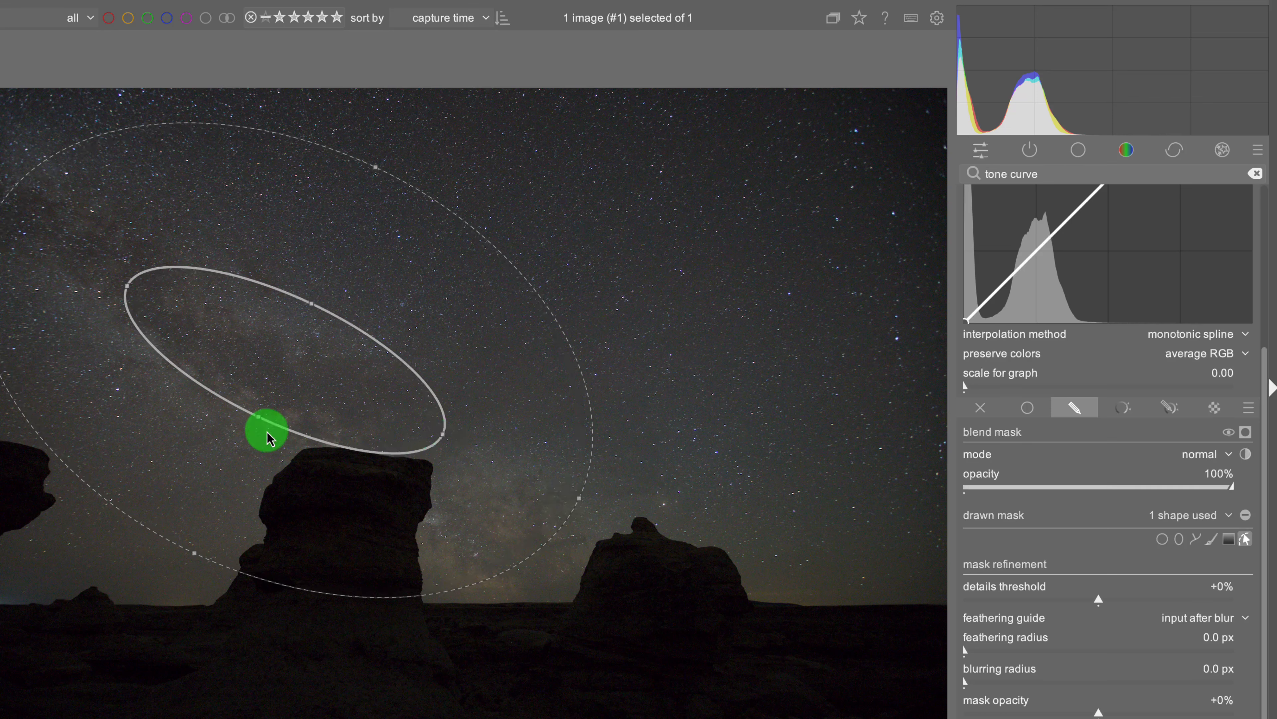
pyautogui.moveTo(256, 419); pyautogui.dragTo(246, 436)
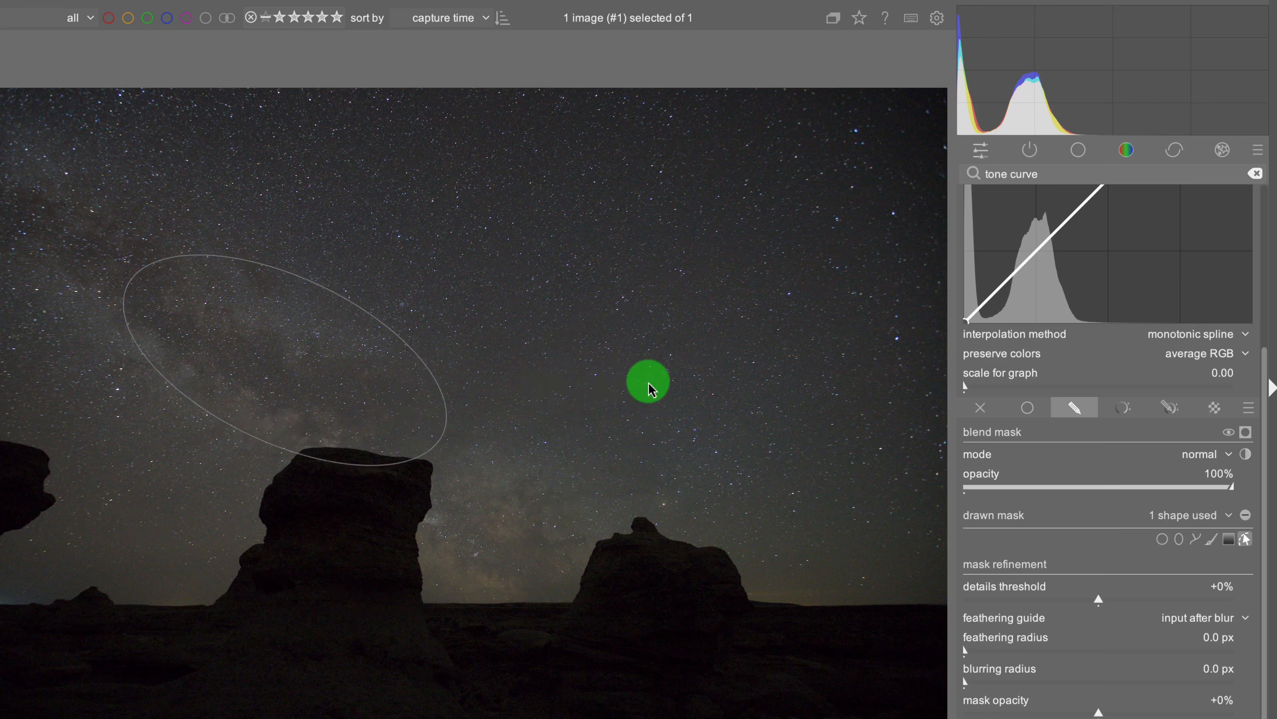
# - Shrink the ellipse mask slightly and reduce its feather size to 19.06%
pyautogui.scroll(-1, 459, 399)
pyautogui.scroll(-1, 463, 406)
pyautogui.scroll(1, 494, 417)
pyautogui.scroll(-1, 494, 418)
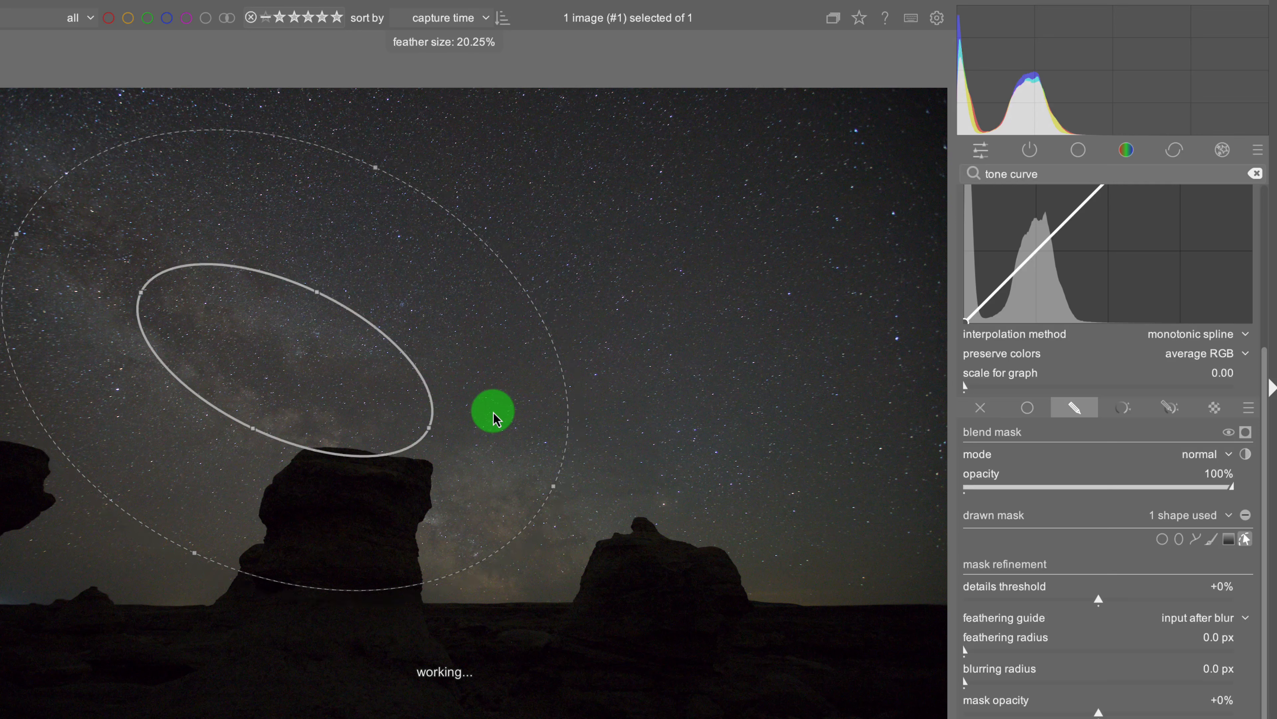
pyautogui.scroll(-1, 492, 418)
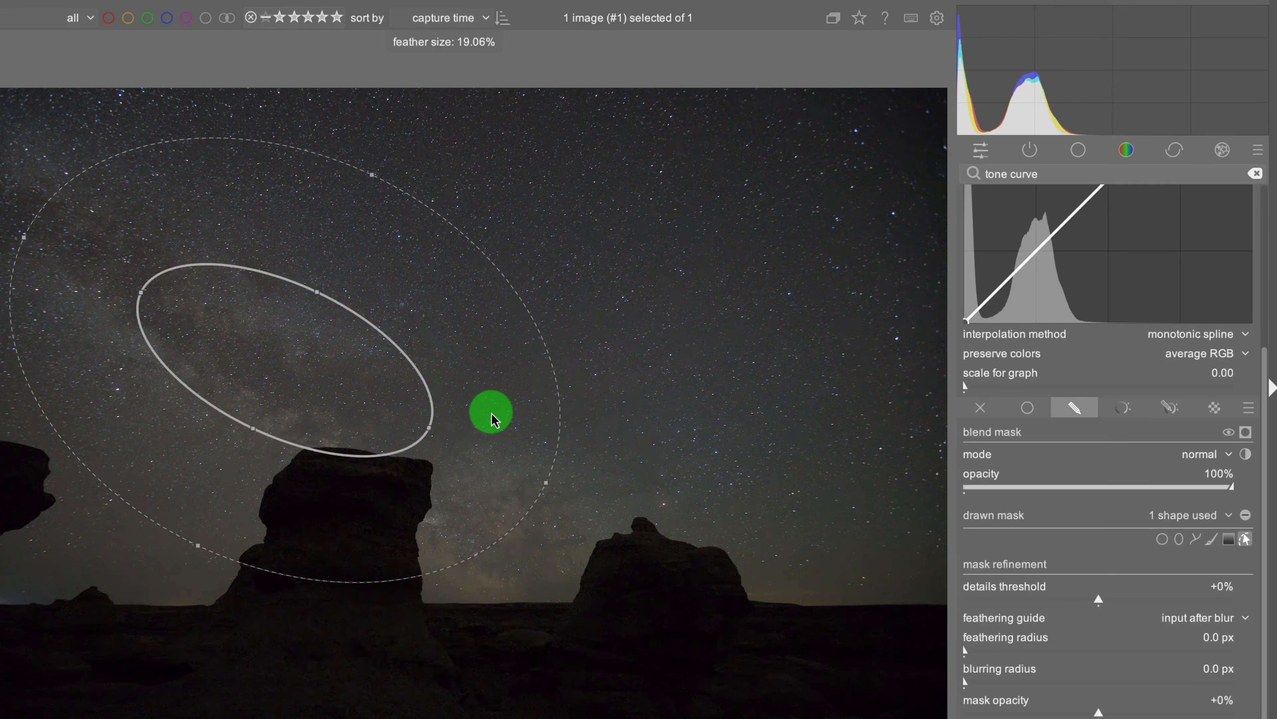
# - Stretch and rotate the ellipse mask to follow the Milky Way's diagonal, and fine-tune the extent of its feather border
pyautogui.moveTo(432, 437); pyautogui.dragTo(473, 448)
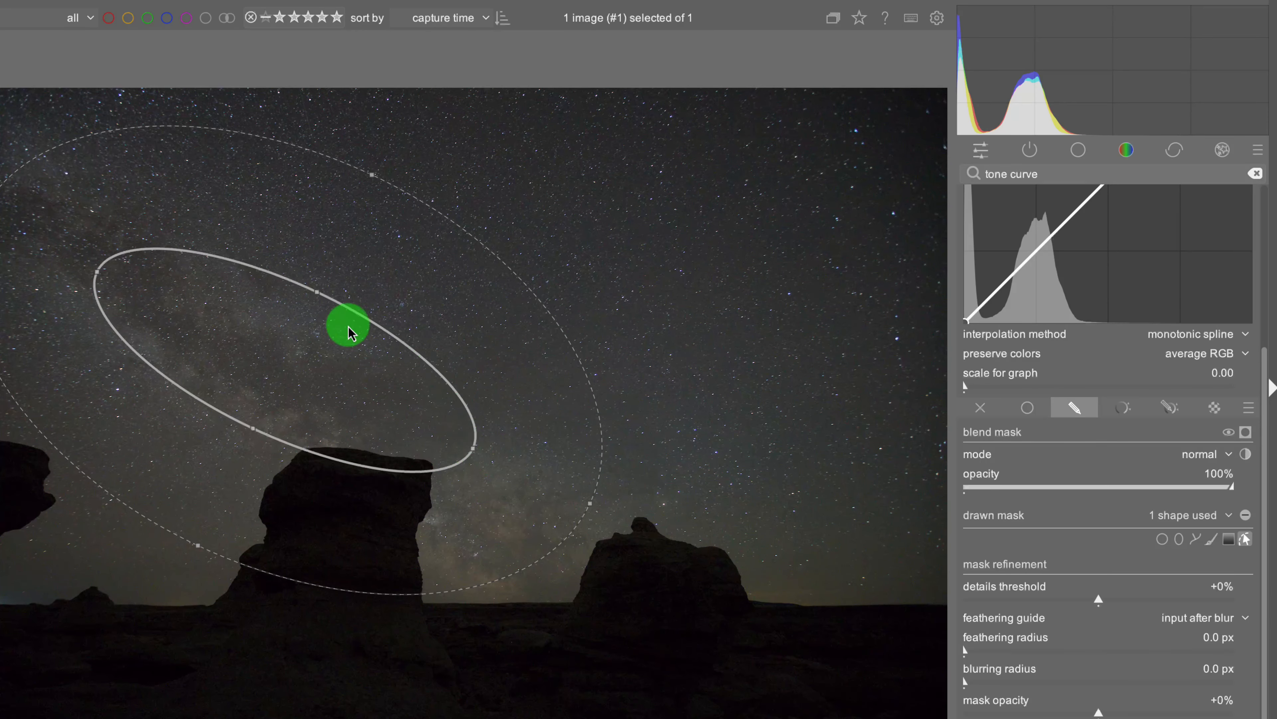
pyautogui.moveTo(326, 286); pyautogui.dragTo(327, 283)
pyautogui.moveTo(473, 447); pyautogui.dragTo(503, 499)
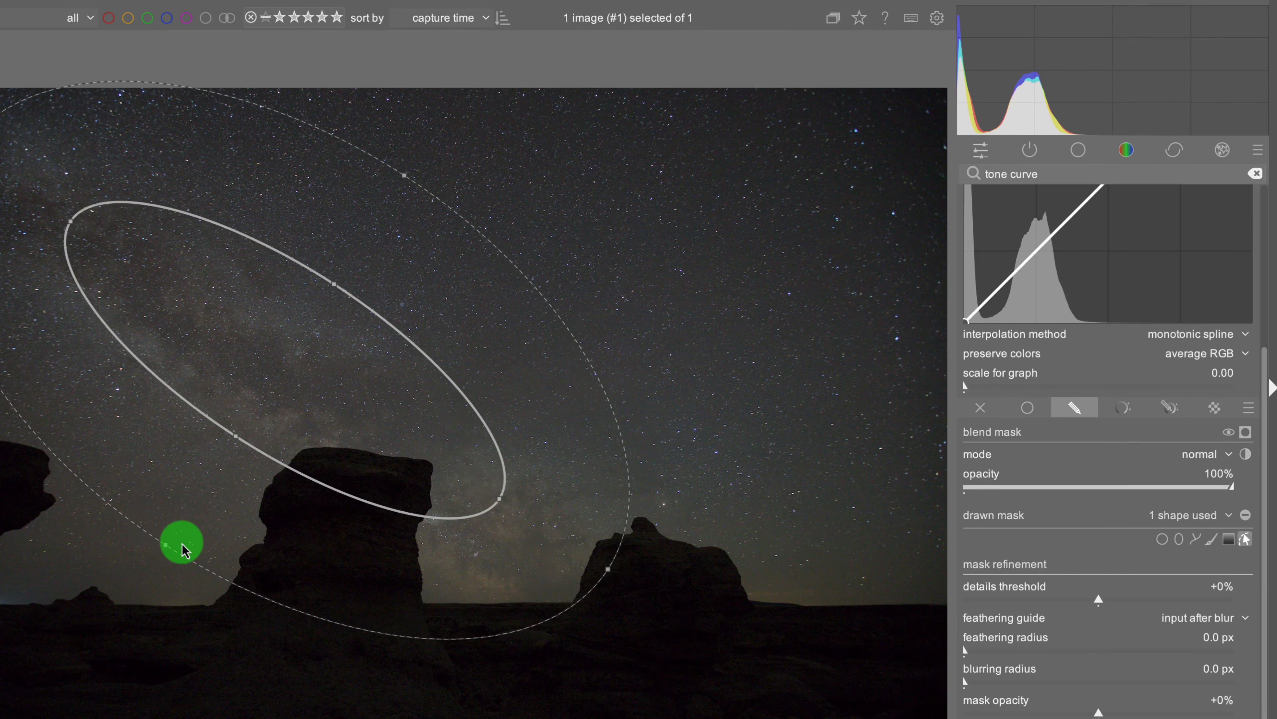
pyautogui.moveTo(165, 545); pyautogui.dragTo(173, 535)
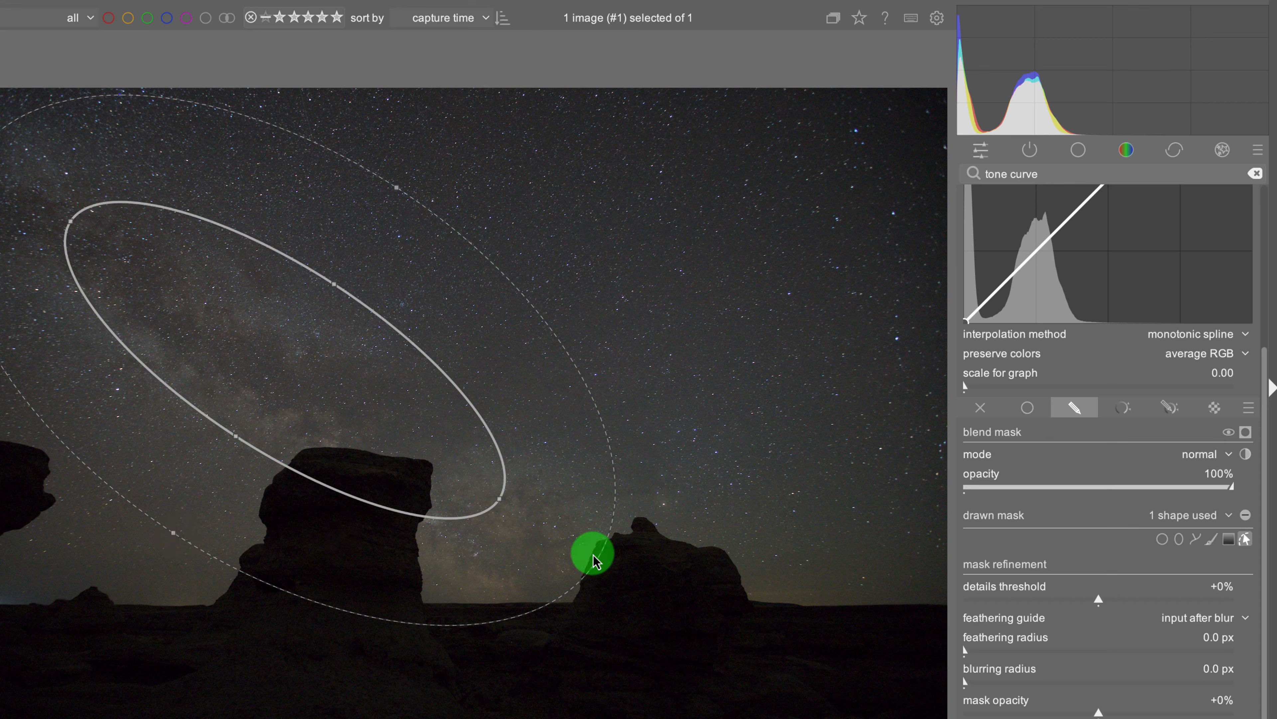
pyautogui.moveTo(597, 561); pyautogui.dragTo(608, 568)
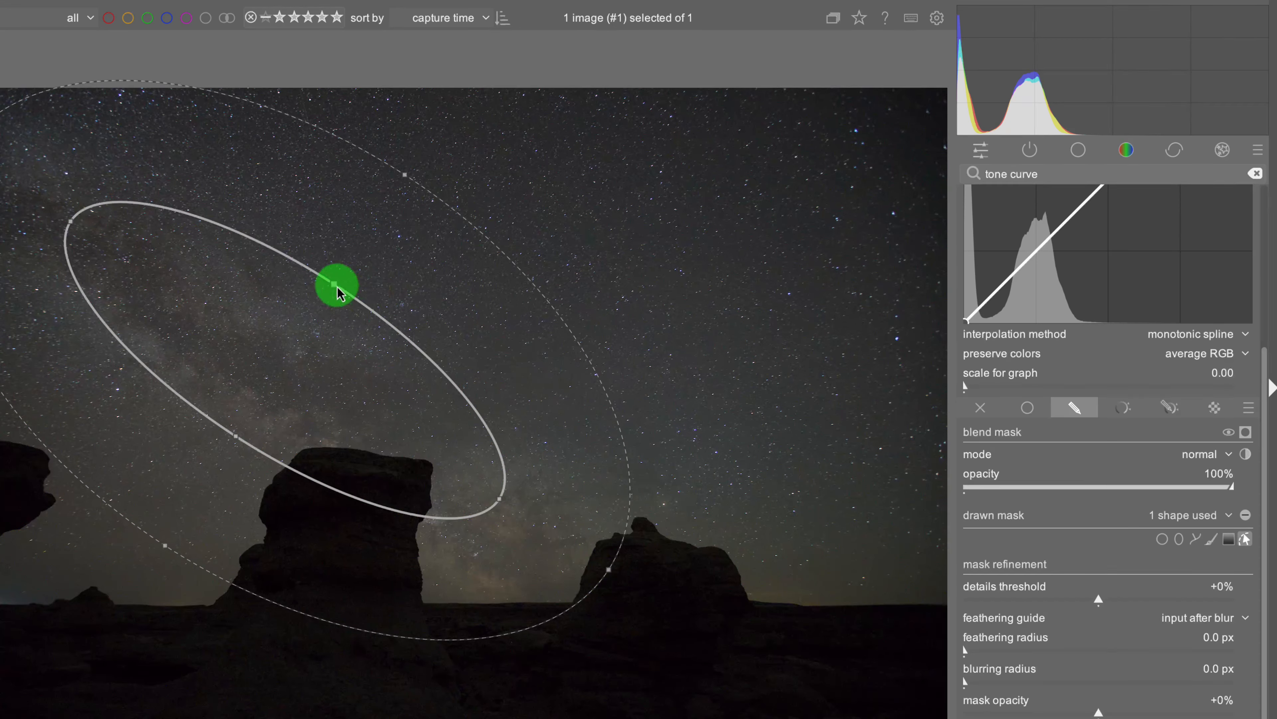
# - Enlarge the ellipse mask and move it so it covers the Milky Way down to the horizon beside the smaller rock
pyautogui.moveTo(335, 285); pyautogui.dragTo(373, 262)
pyautogui.moveTo(498, 499); pyautogui.dragTo(566, 543)
pyautogui.moveTo(394, 441); pyautogui.dragTo(459, 490)
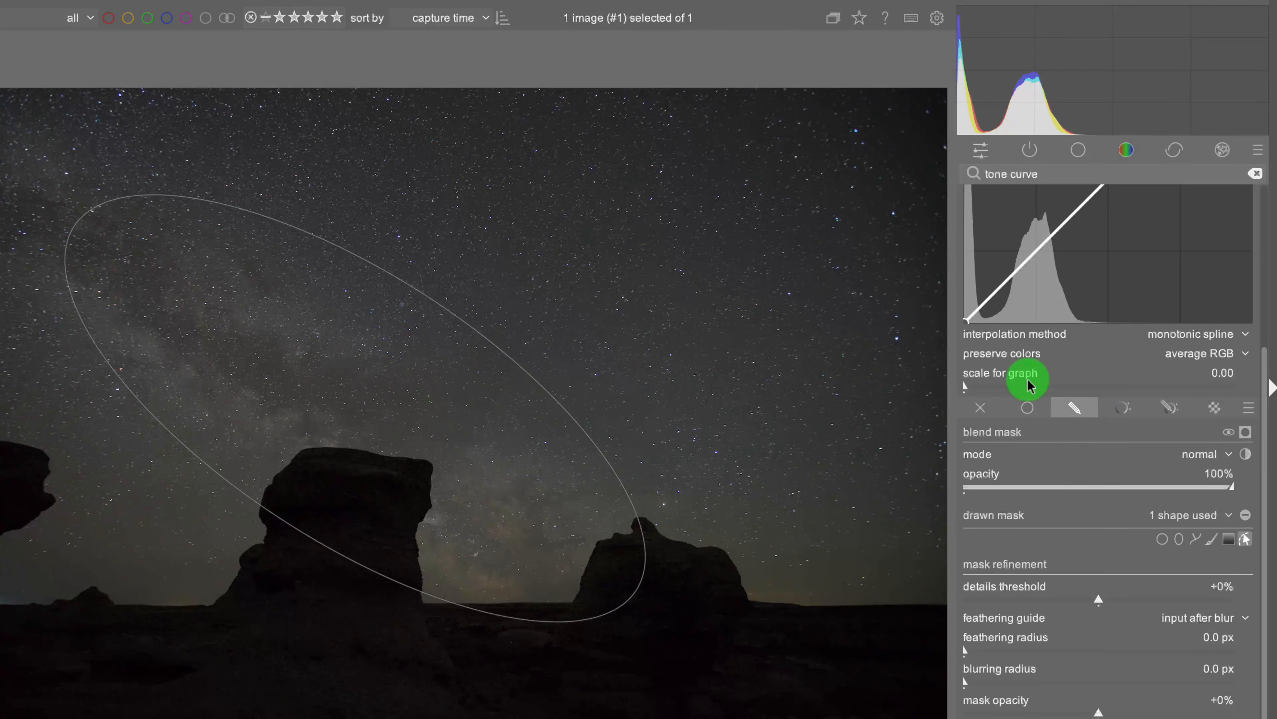
# - Check the ellipse's coverage with the mask overlay, and hide both the overlay and the shape's outline
pyautogui.click(1246, 433)
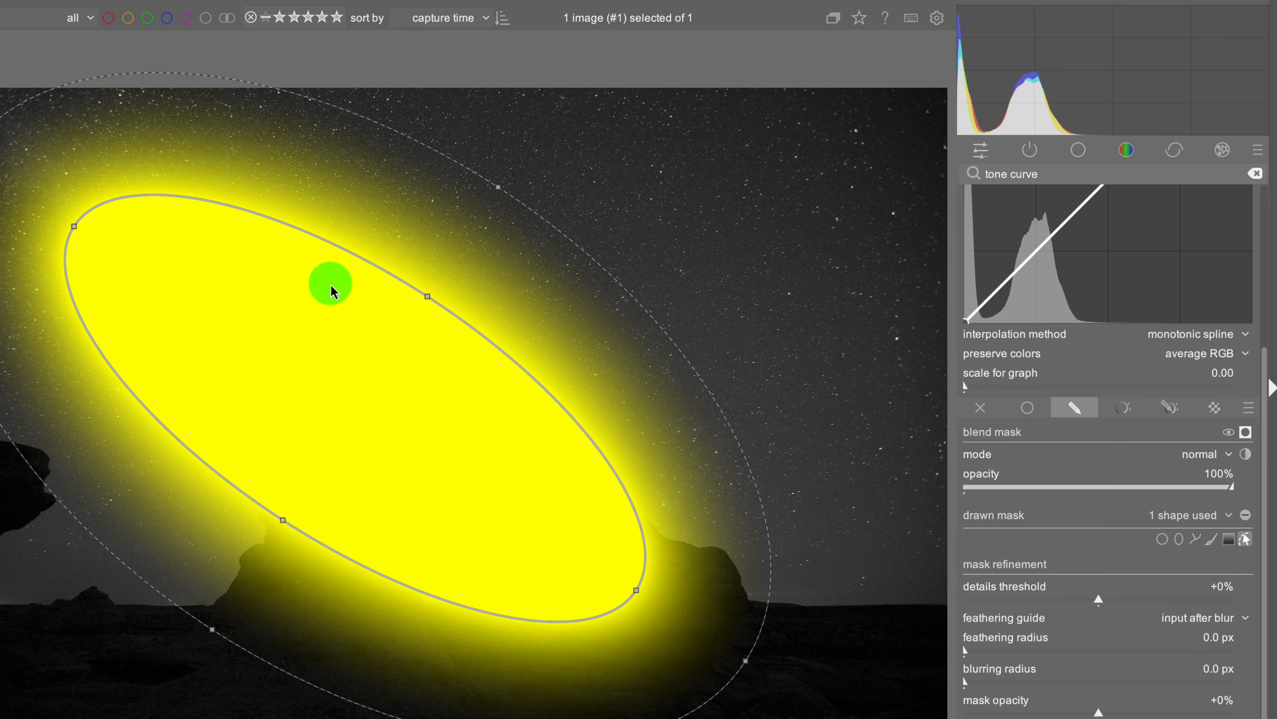
pyautogui.click(1246, 433)
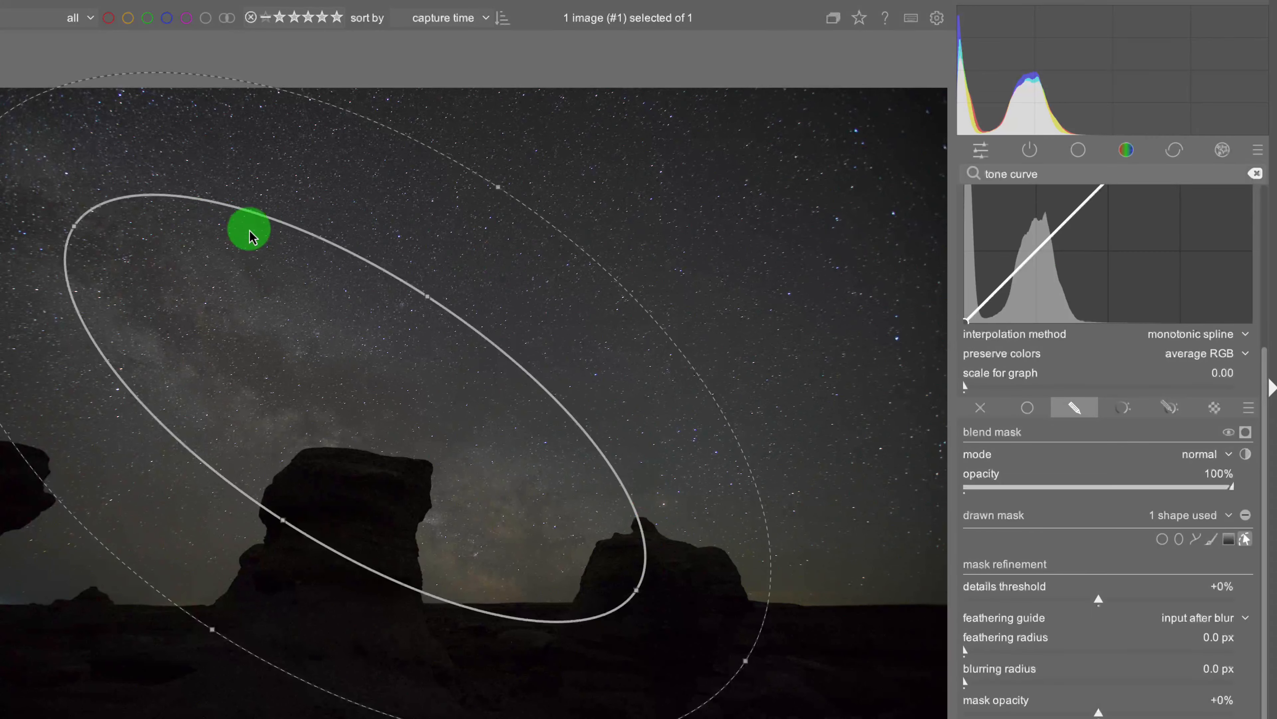
pyautogui.click(1248, 547)
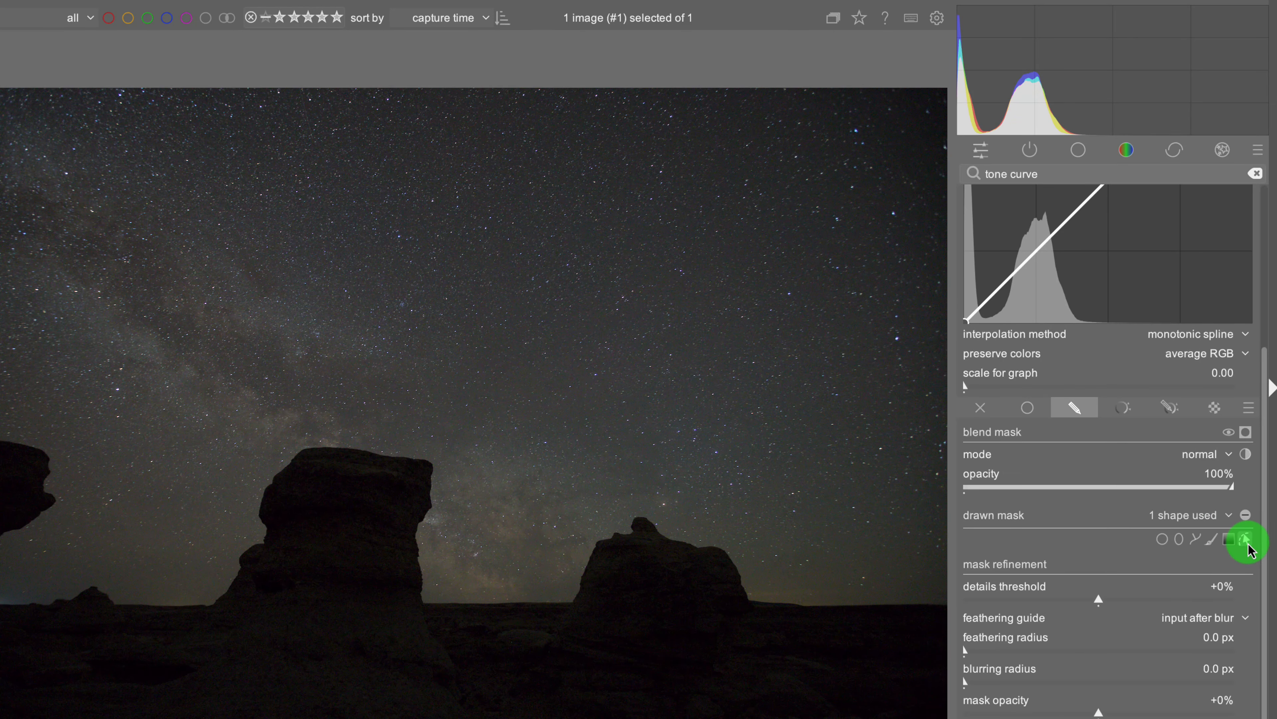
# - Shape the tone curve with a shadow point slightly below the diagonal and a highlight point above it
pyautogui.moveTo(1263, 521); pyautogui.dragTo(1264, 322)
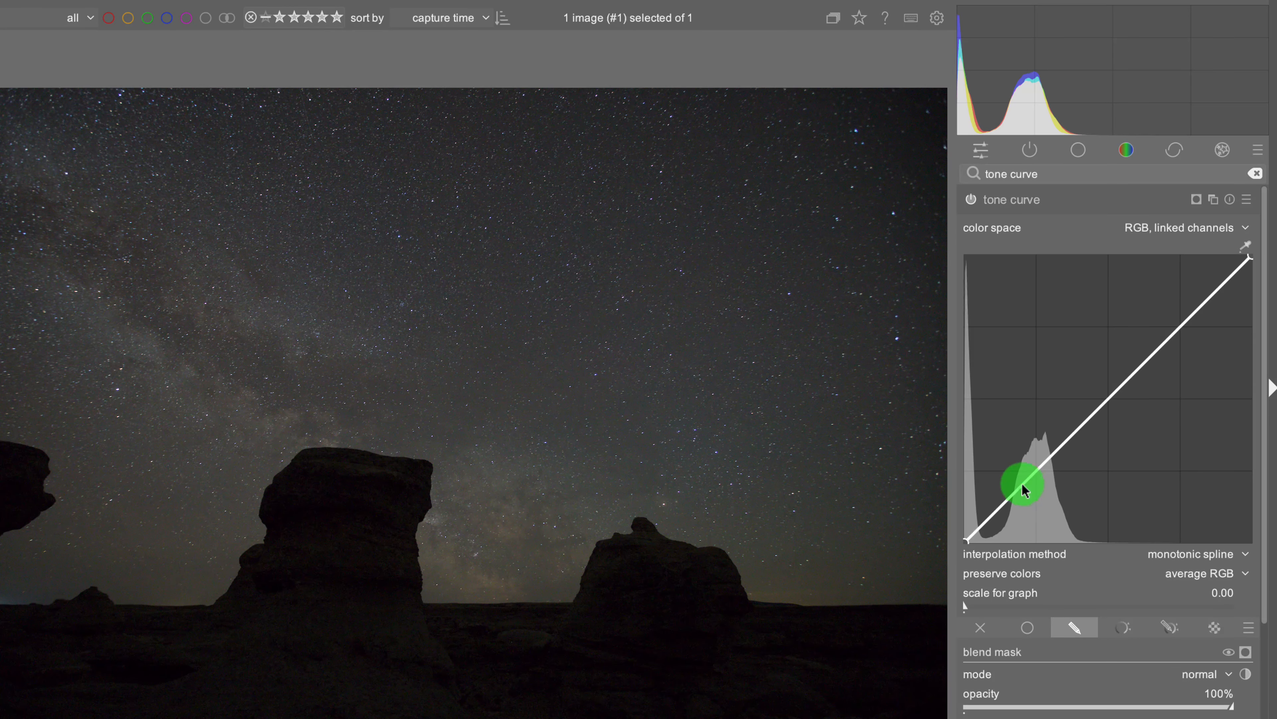
pyautogui.moveTo(1024, 489); pyautogui.dragTo(1032, 489)
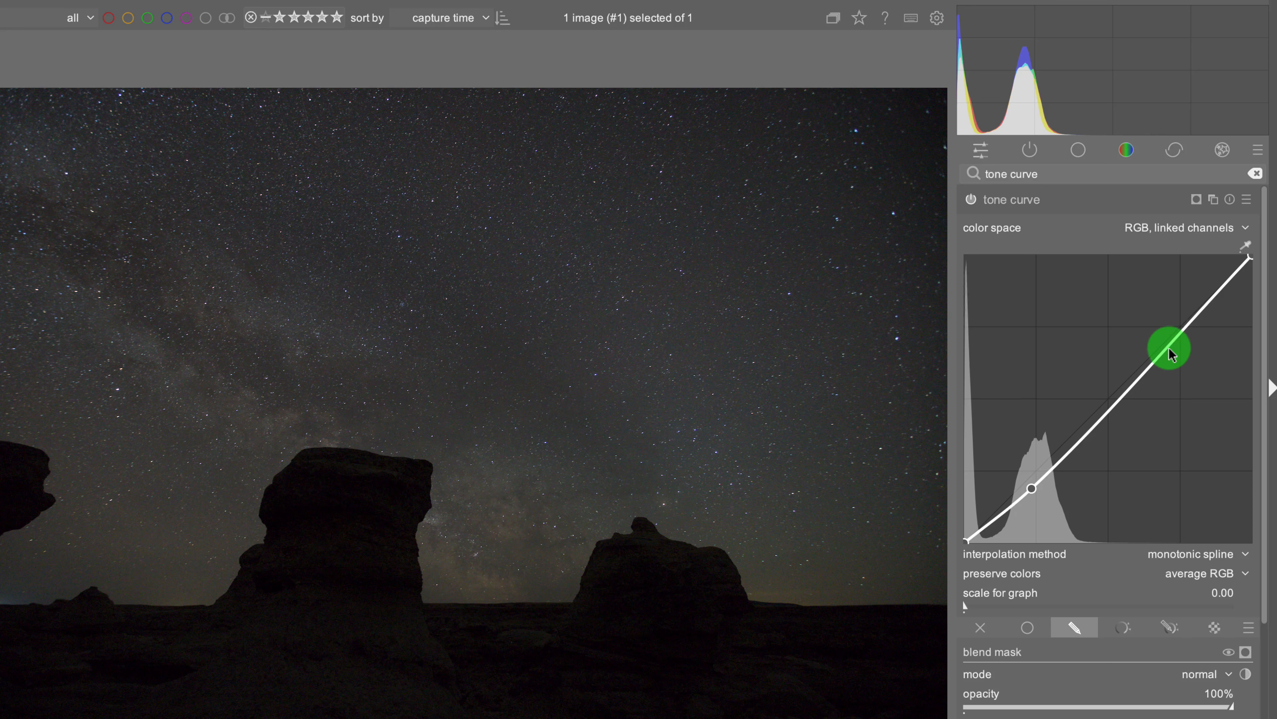
pyautogui.moveTo(1170, 351); pyautogui.dragTo(1157, 326)
pyautogui.moveTo(1031, 489); pyautogui.dragTo(1033, 490)
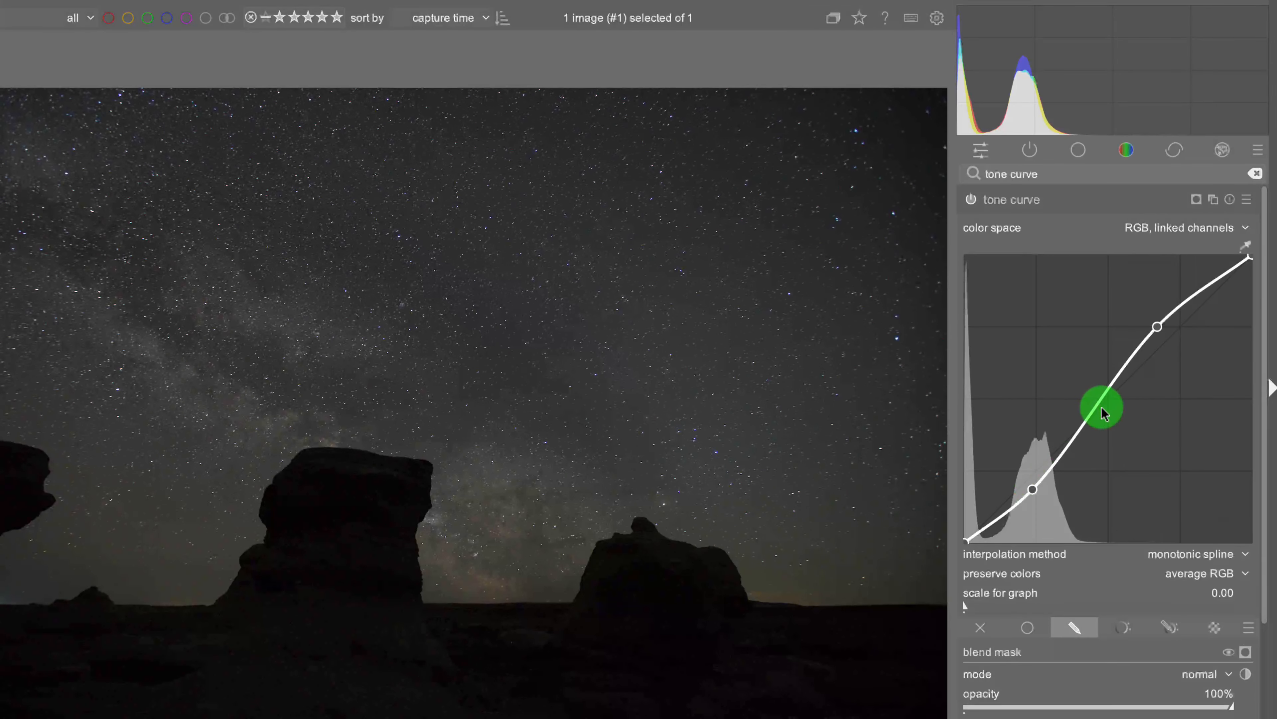
# - Strengthen the curve's contrast by adding a raised midtone point, raising the highlight point and lowering the shadow point to about 23.7 / 16.7
pyautogui.moveTo(1092, 407); pyautogui.dragTo(1087, 396)
pyautogui.moveTo(1161, 326); pyautogui.dragTo(1162, 305)
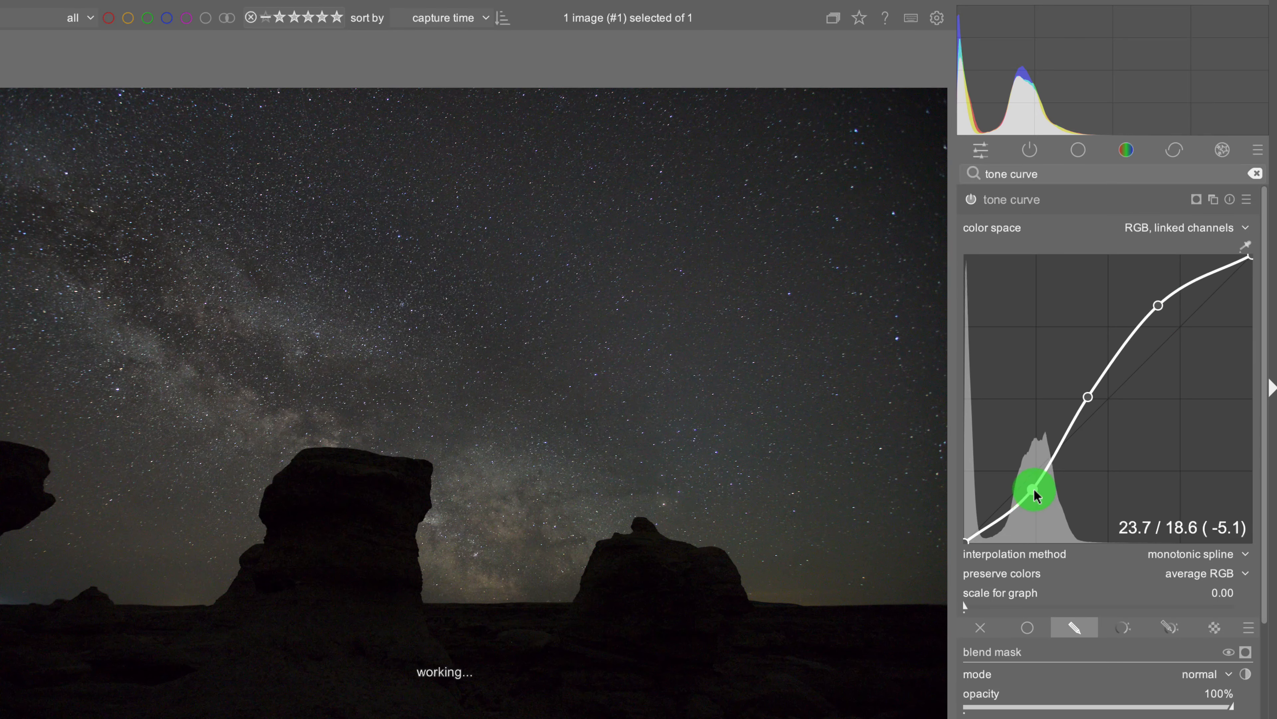
pyautogui.moveTo(1034, 492)
pyautogui.mouseDown()
pyautogui.moveTo(1035, 504)
pyautogui.moveTo(1035, 494)
pyautogui.mouseUp()
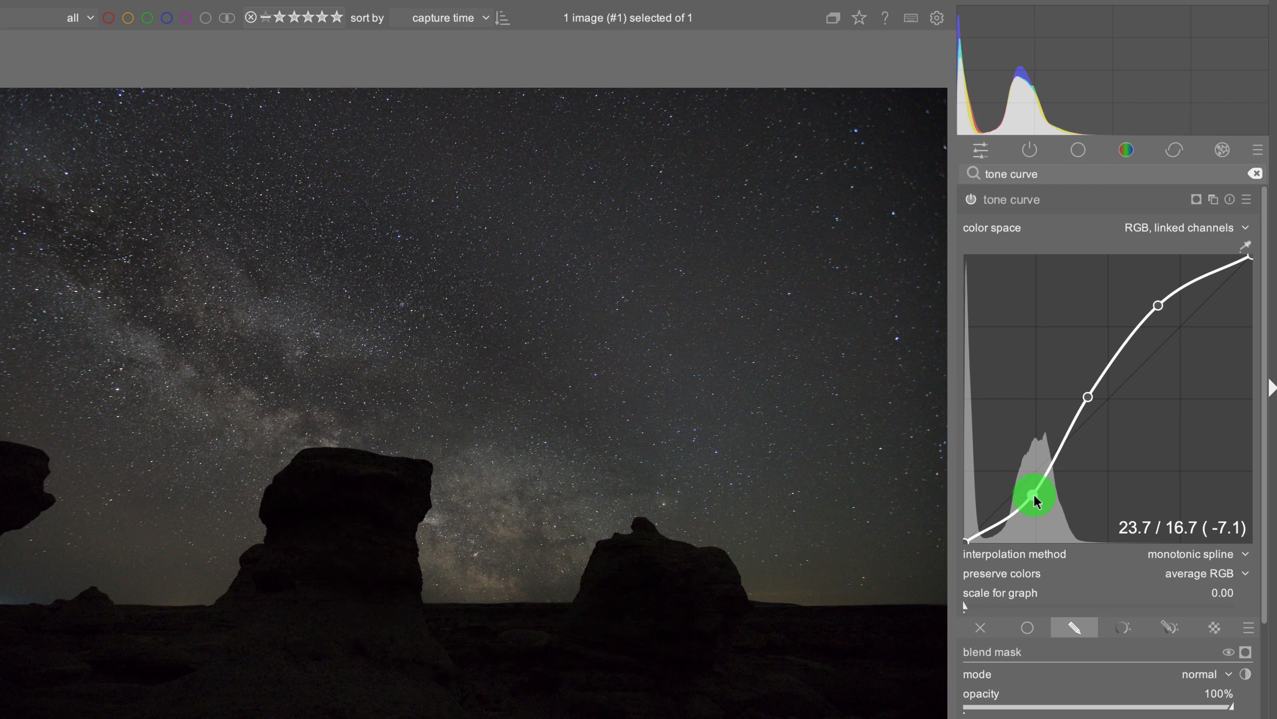
pyautogui.moveTo(1086, 396); pyautogui.dragTo(1080, 393)
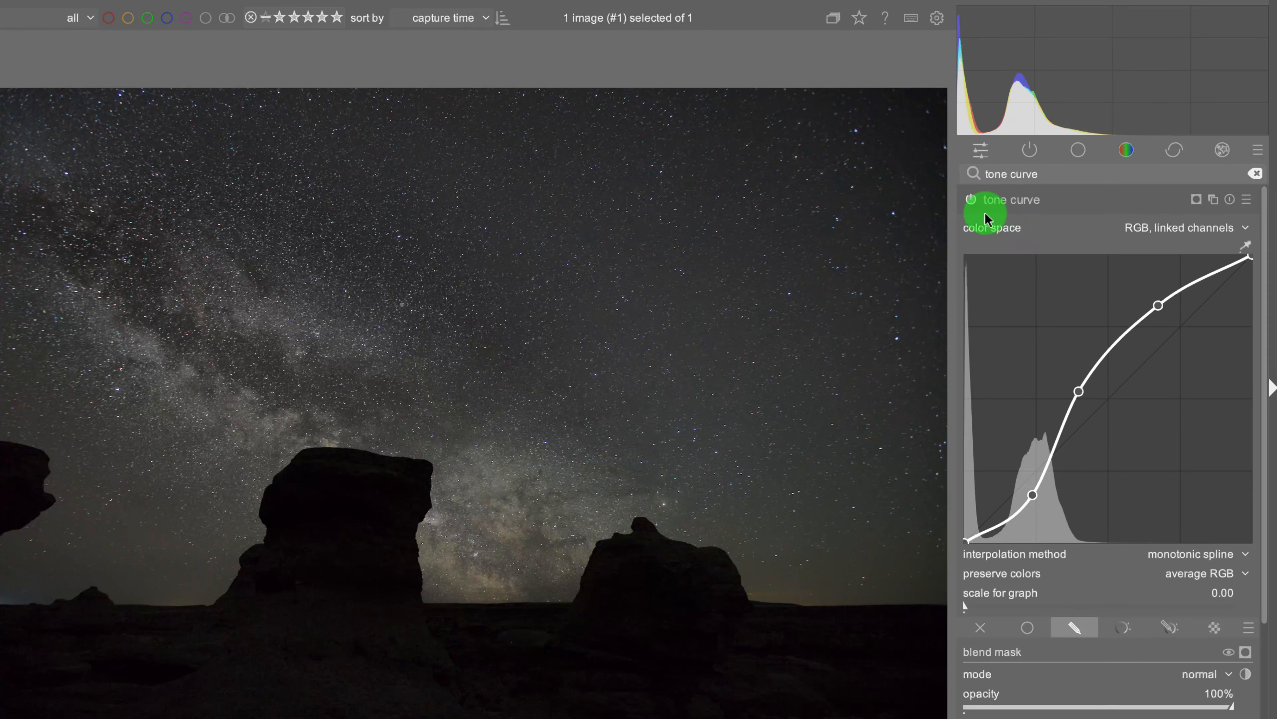
# - Compare the image with and without the tone curve adjustment, leaving the module switched on
pyautogui.click(971, 199)
pyautogui.click(971, 200)
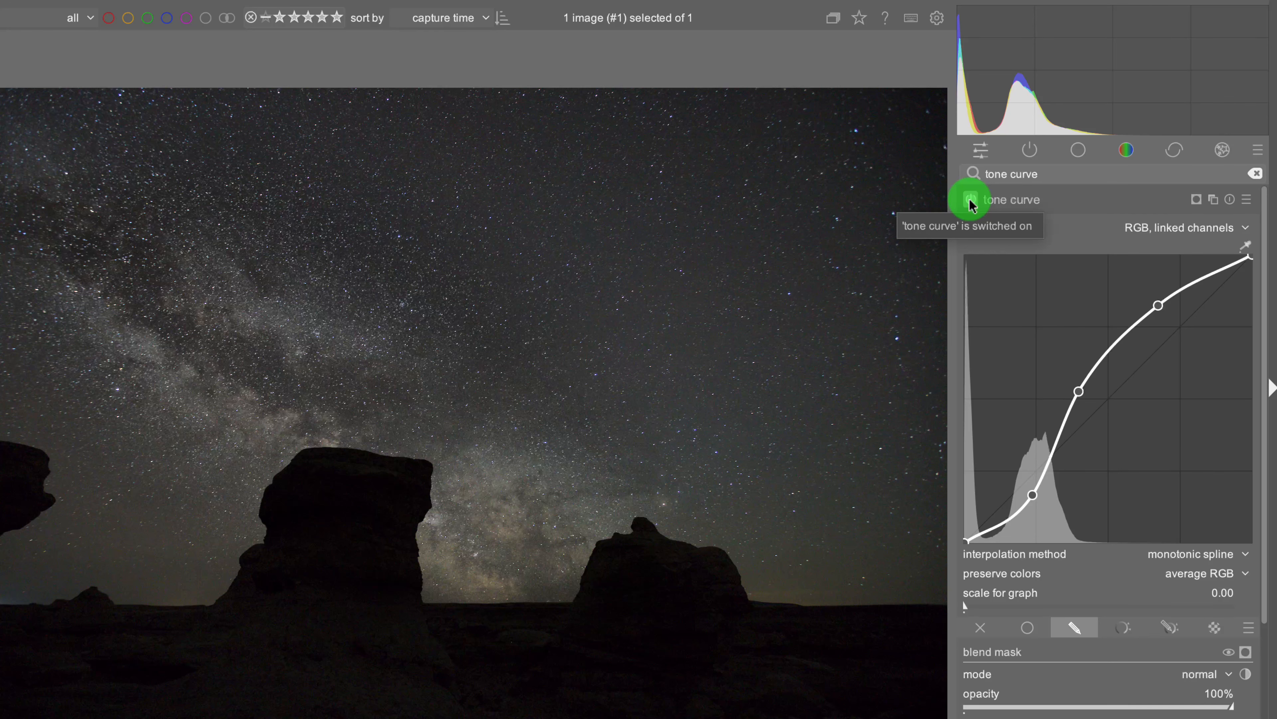
pyautogui.click(971, 199)
pyautogui.click(971, 200)
pyautogui.click(971, 200)
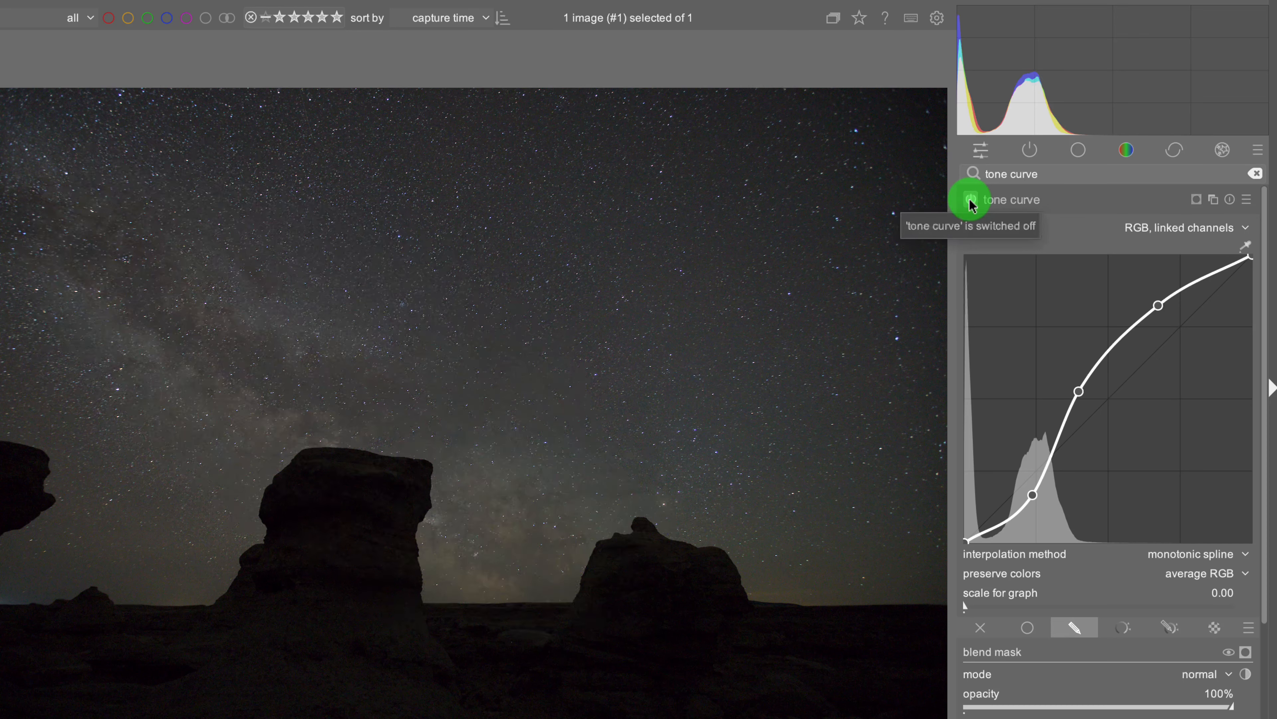
pyautogui.click(971, 200)
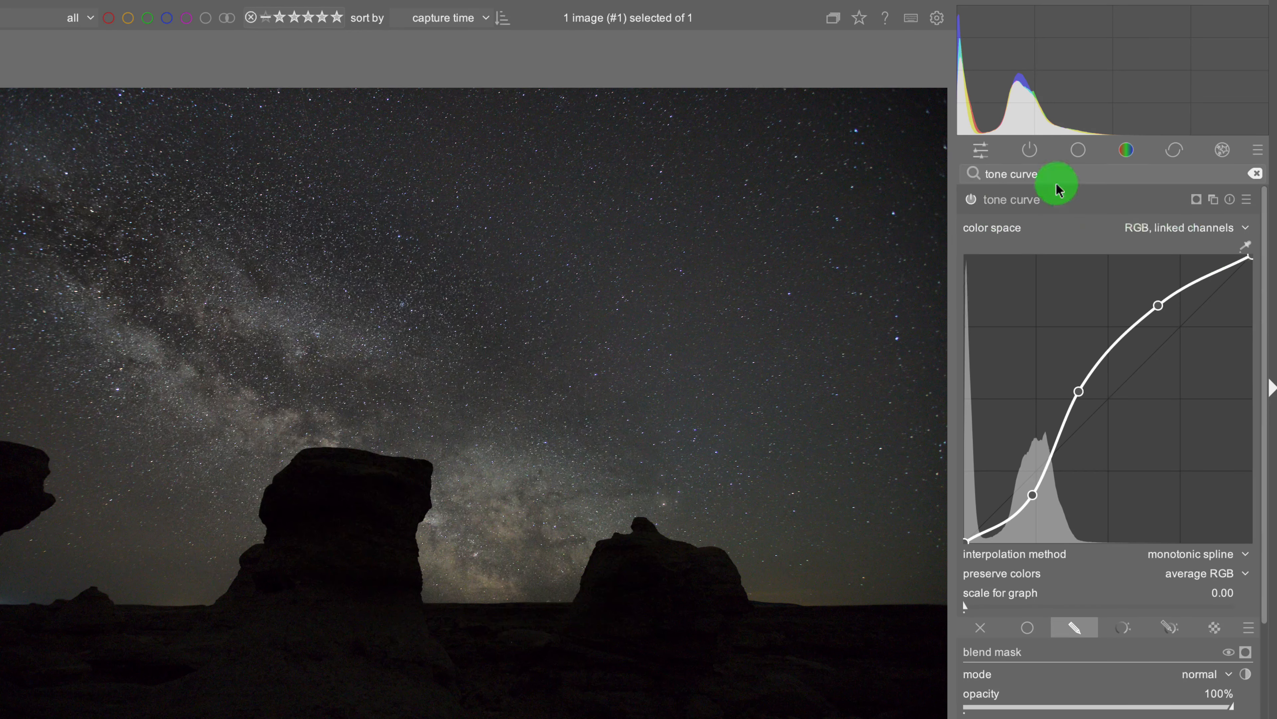
# - Clear the module search, open the color balance rgb module and enable a drawn mask for it
pyautogui.click(1255, 173)
pyautogui.click(1124, 153)
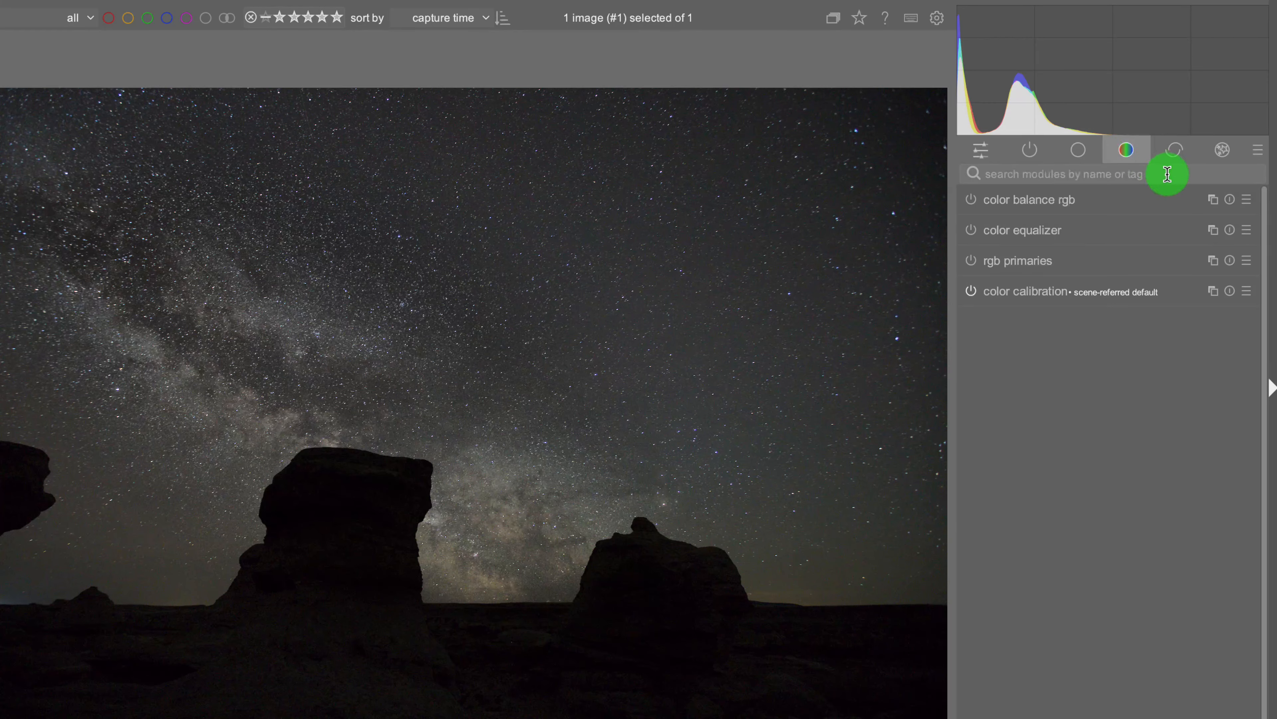
pyautogui.click(1102, 200)
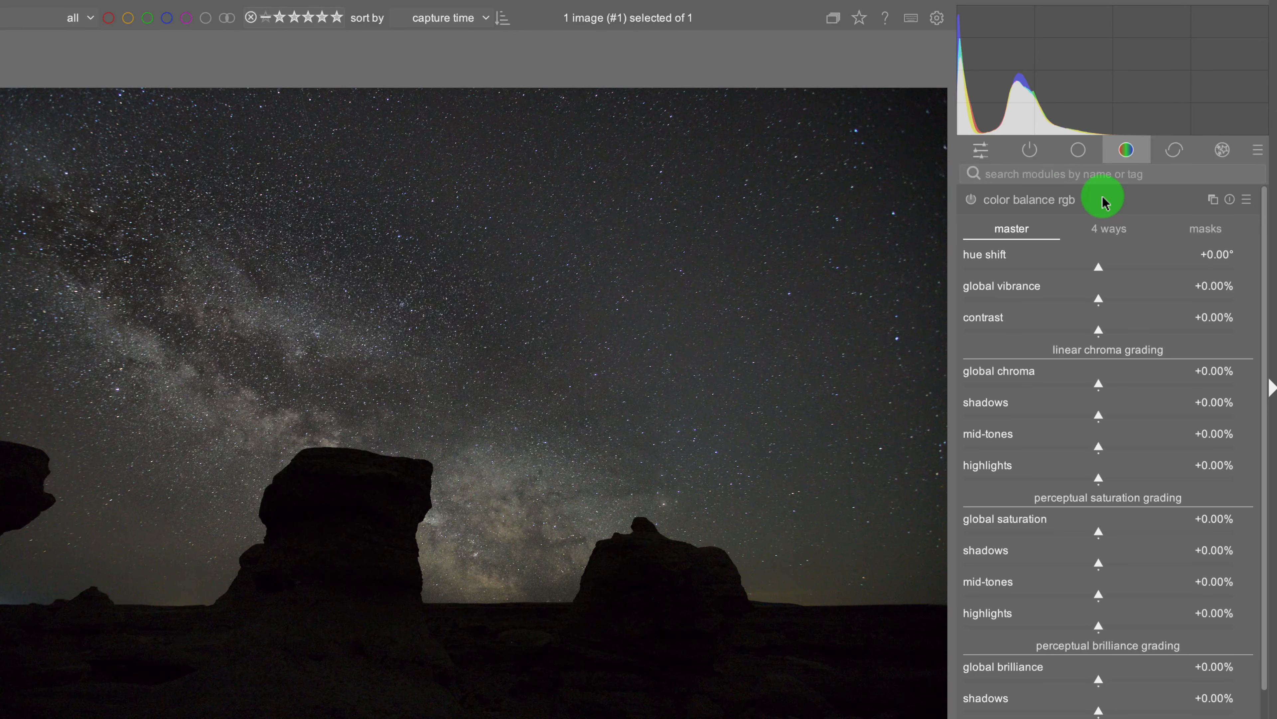
pyautogui.scroll(-4, 1265, 487)
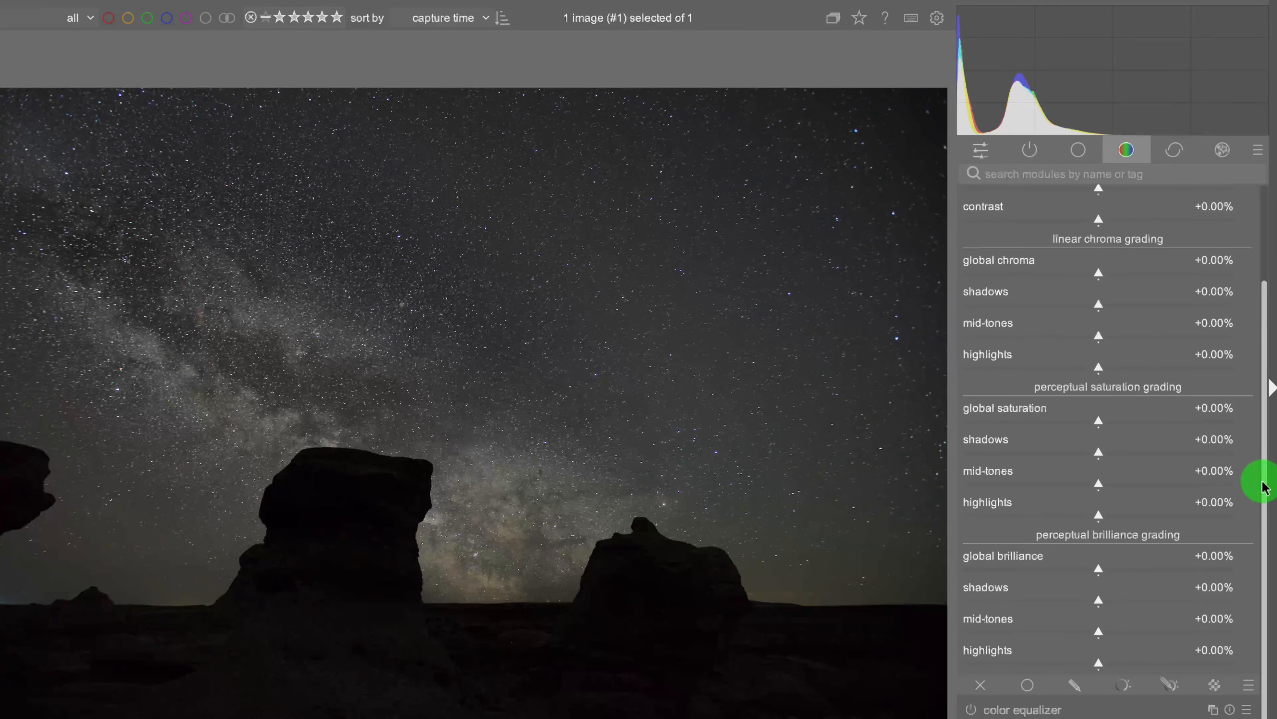
pyautogui.click(1074, 685)
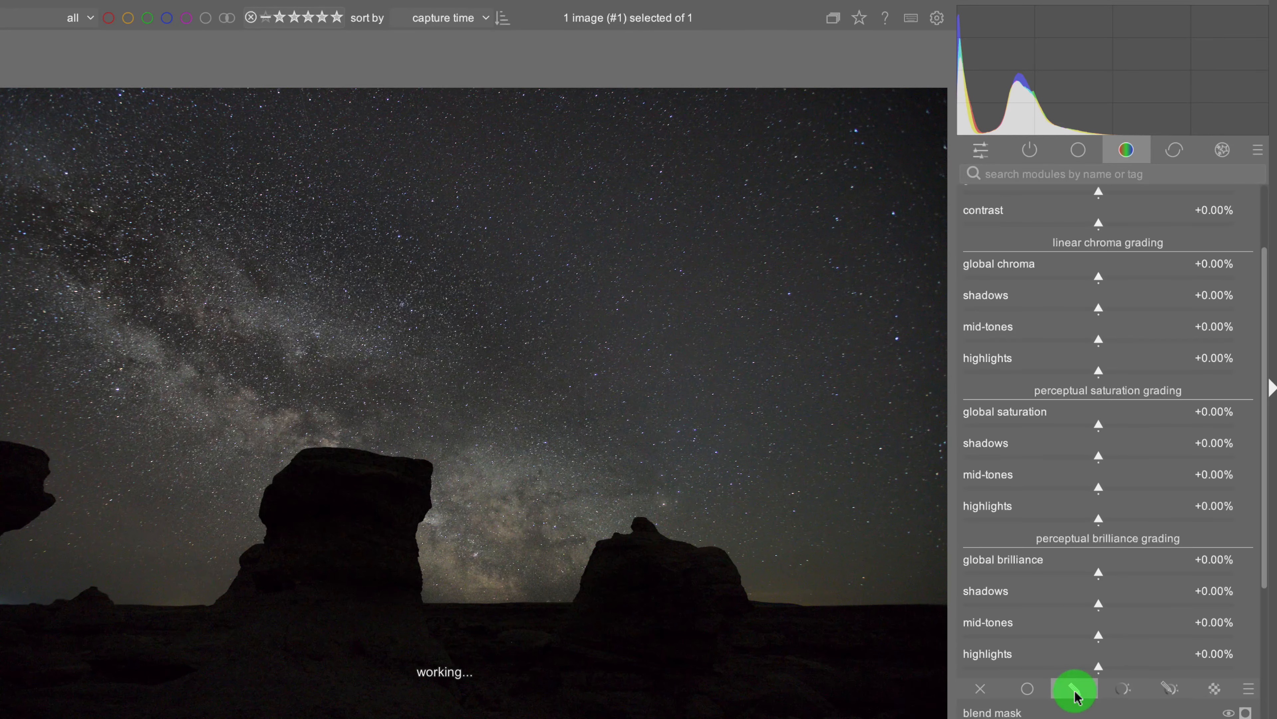
pyautogui.click(1264, 587)
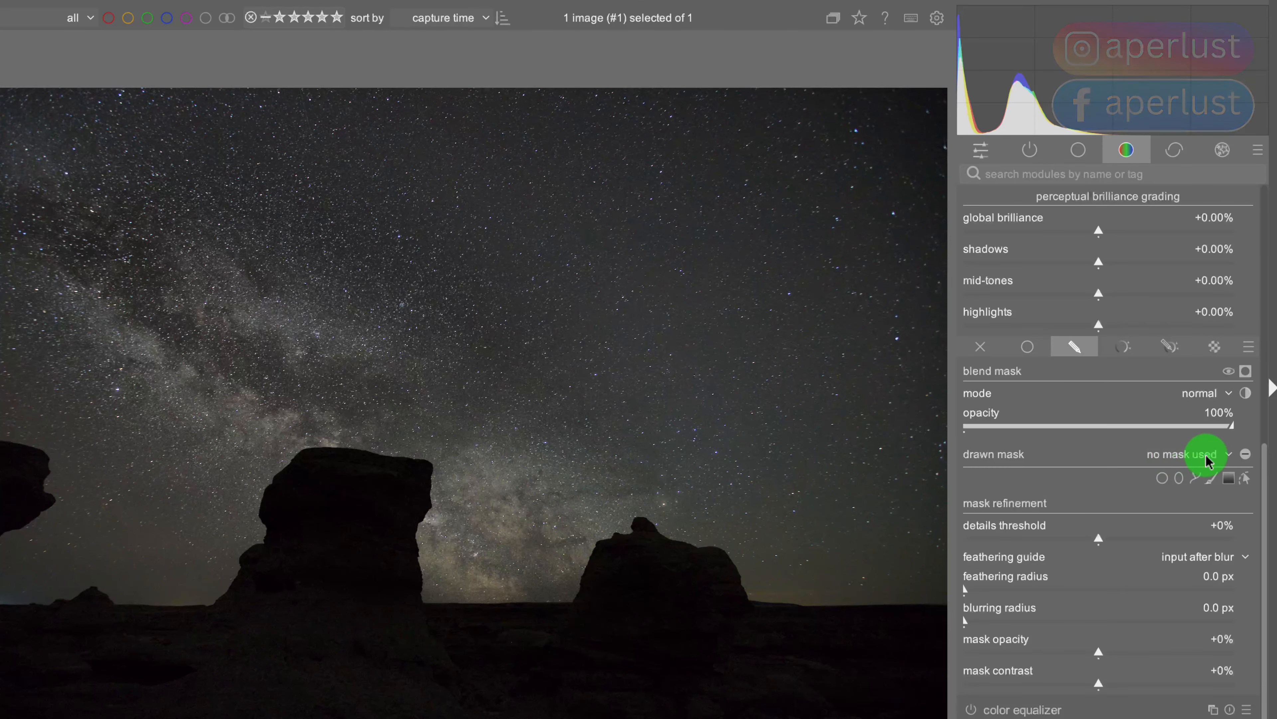
# - Reuse the tone curve's ellipse as the drawn mask for color balance rgb, check its coverage with the mask overlay and hide its outline
pyautogui.click(1224, 455)
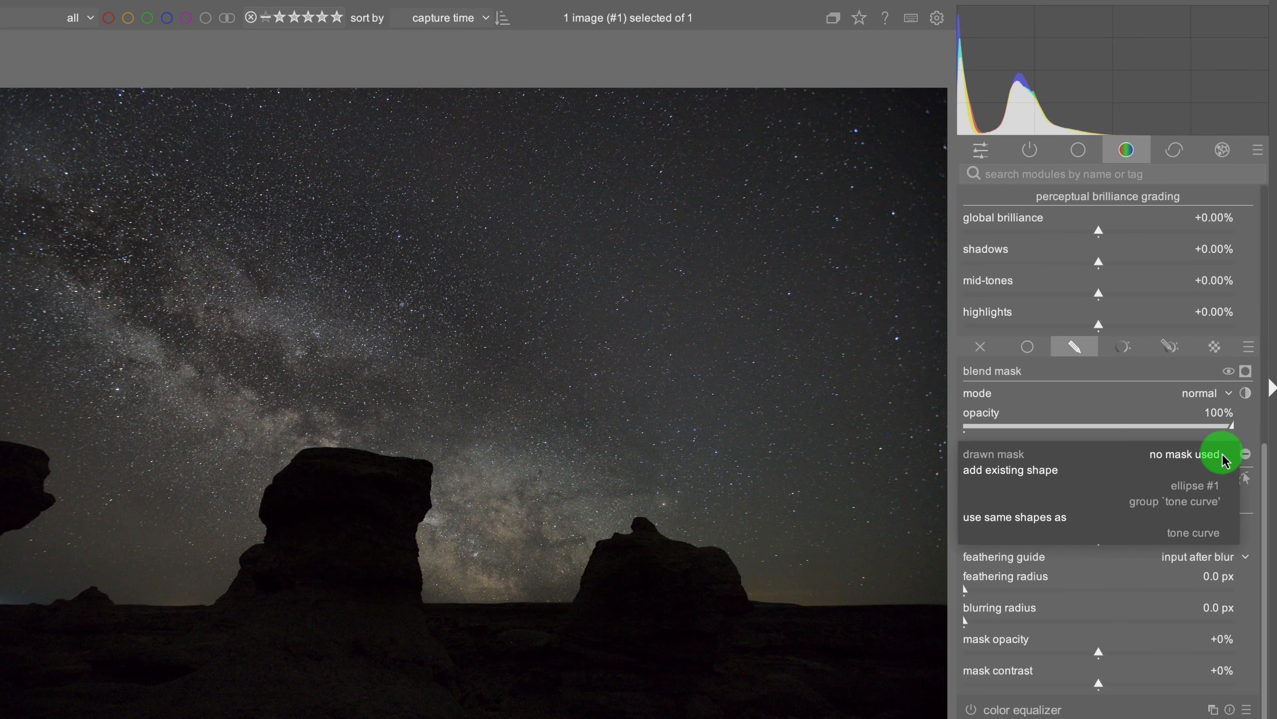
pyautogui.click(1200, 537)
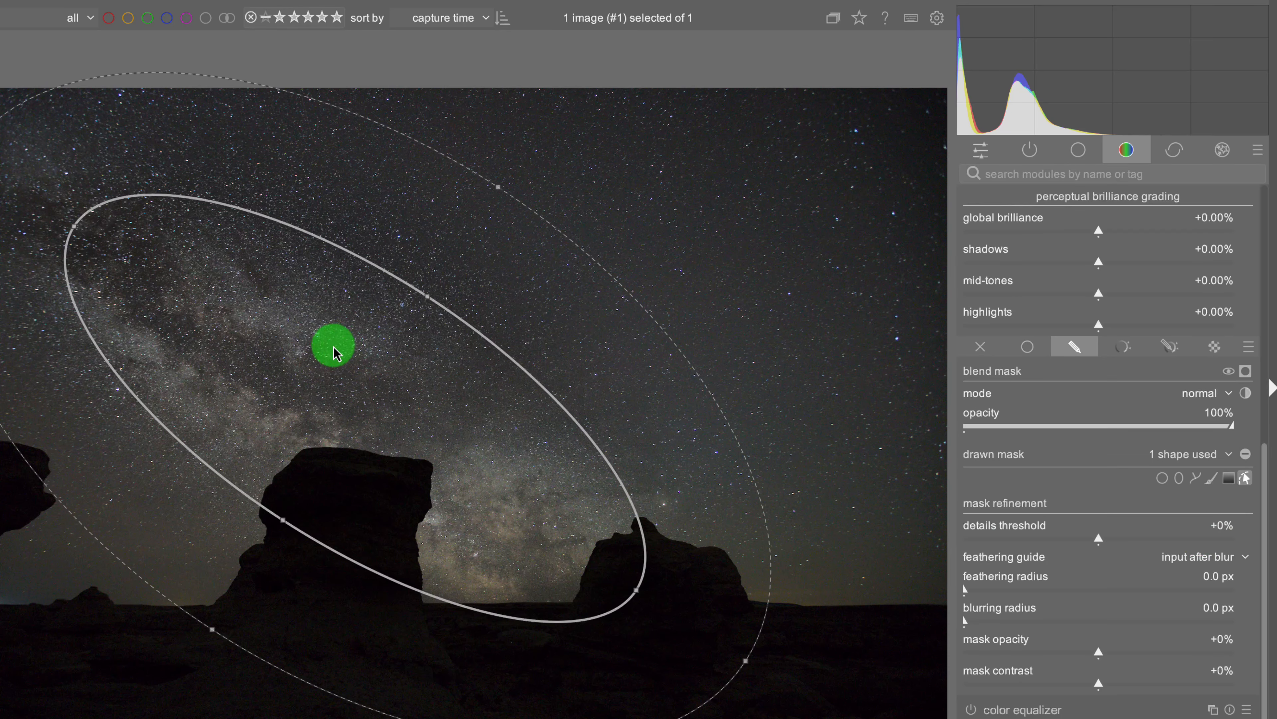
pyautogui.click(1246, 372)
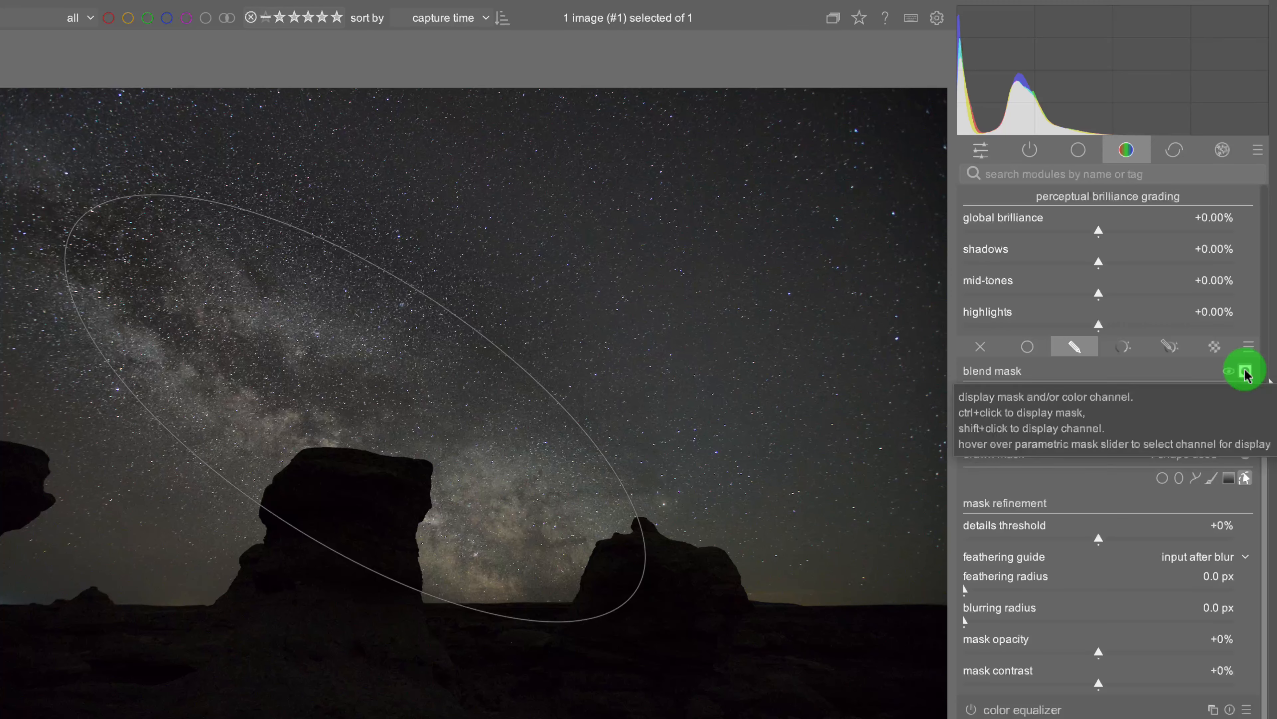
pyautogui.click(1246, 373)
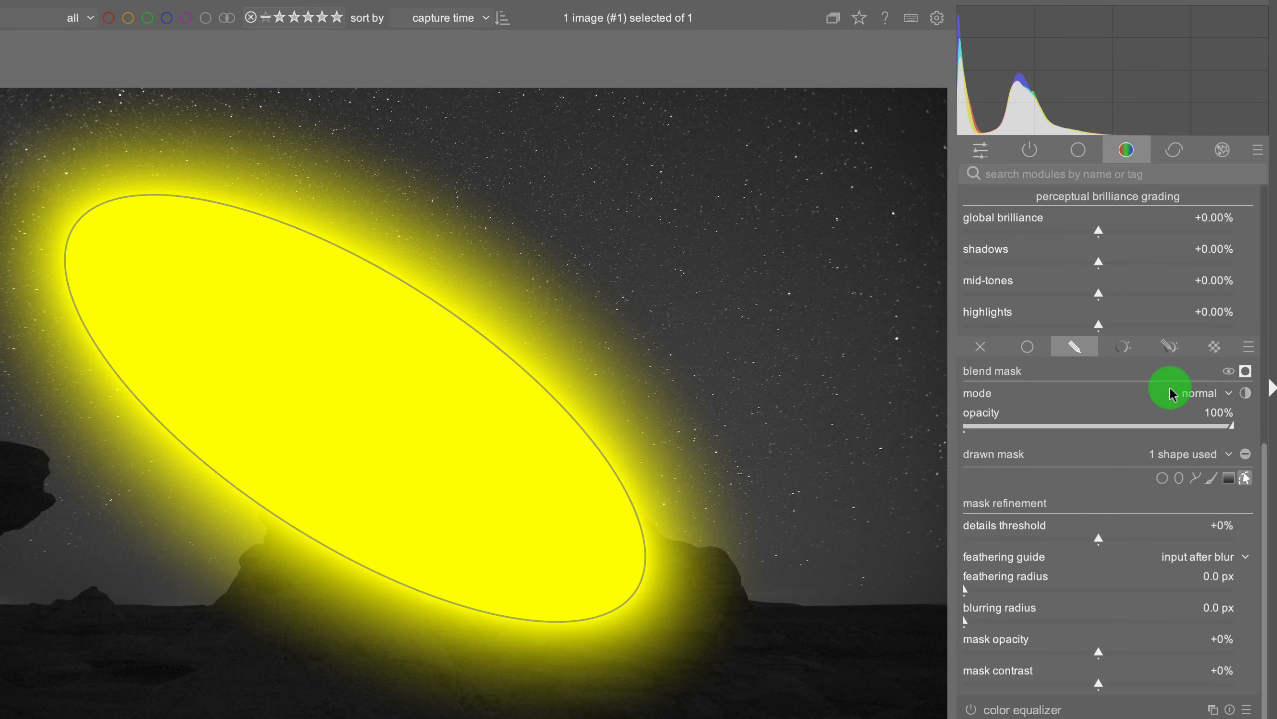
pyautogui.click(1247, 373)
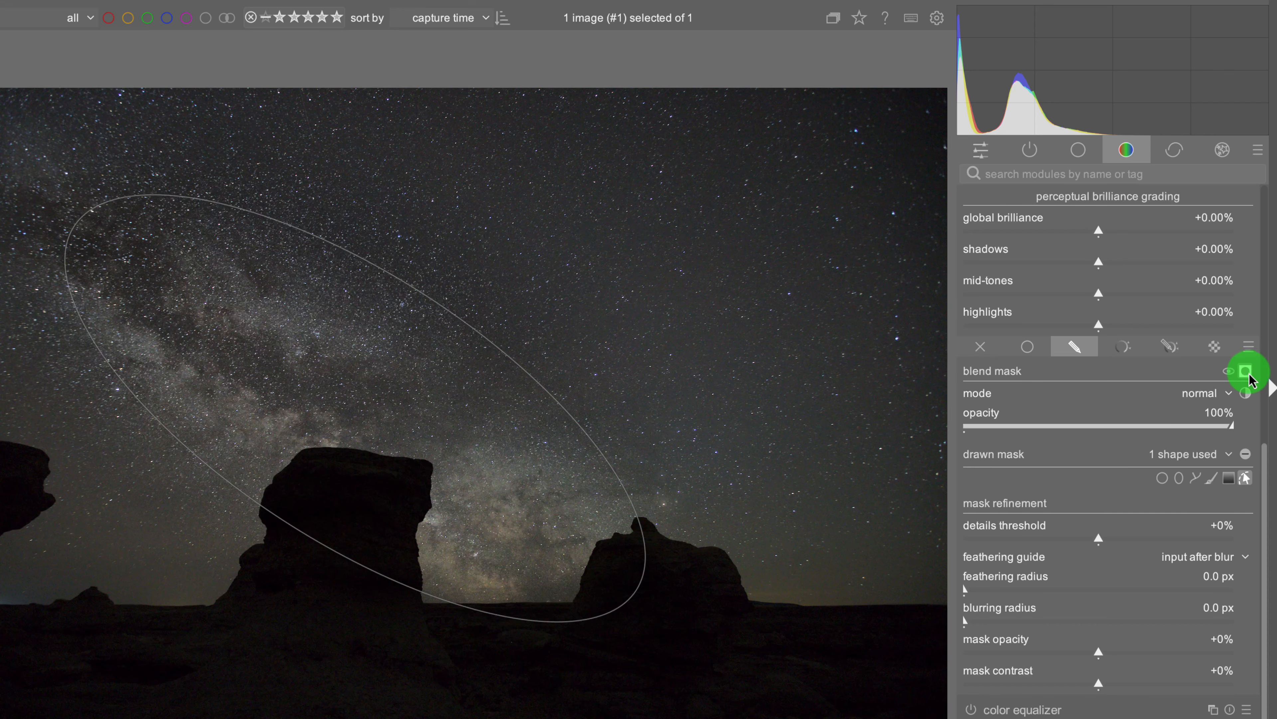
pyautogui.click(1247, 478)
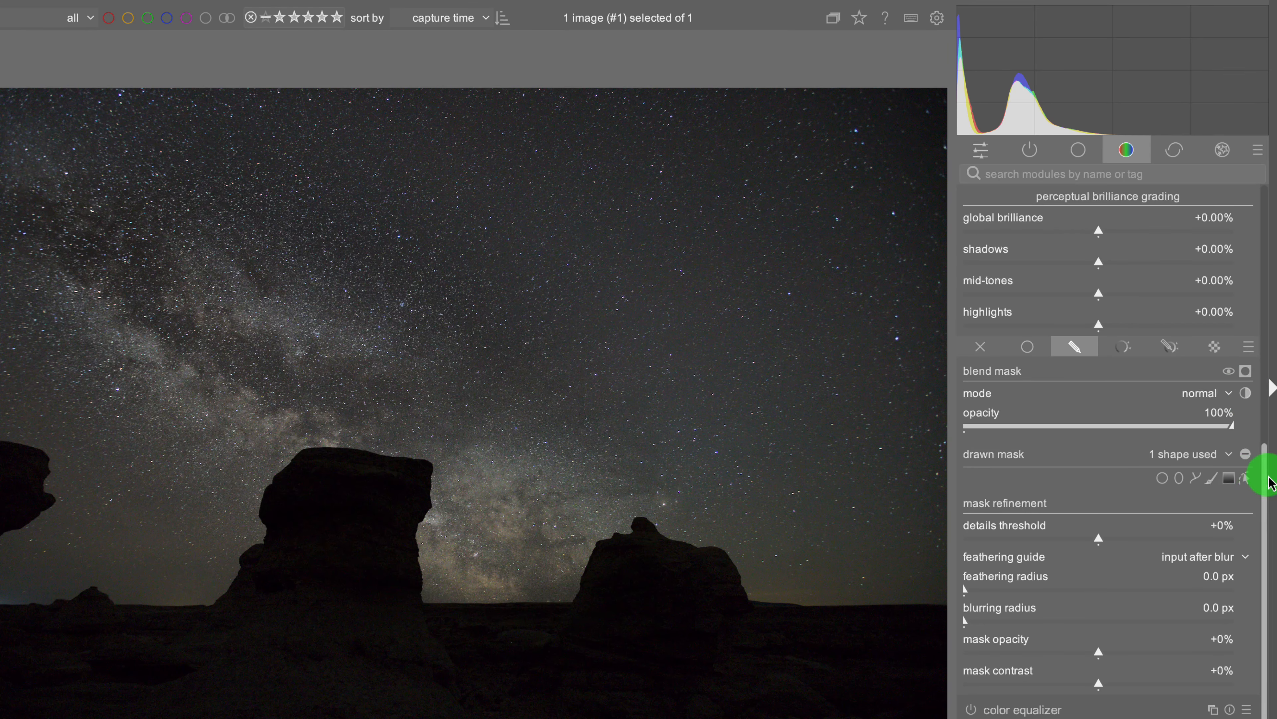
# - Set global saturation to about +59% and global brilliance to about +12% for the masked Milky Way
pyautogui.moveTo(1263, 470); pyautogui.dragTo(1264, 288)
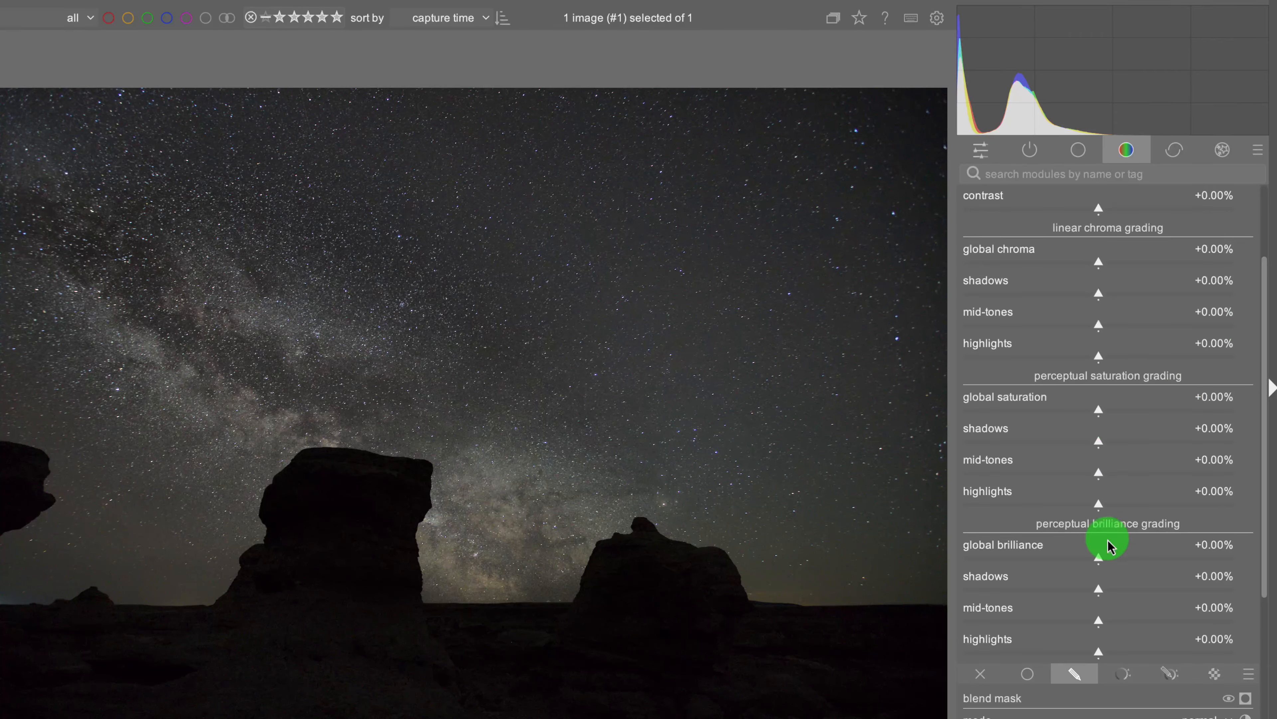
pyautogui.moveTo(1105, 411); pyautogui.dragTo(1178, 412)
pyautogui.moveTo(1101, 557); pyautogui.dragTo(1115, 559)
# - Set the hue shift to about -40° and the brilliance of the highlights to about +12%
pyautogui.moveTo(1263, 447); pyautogui.dragTo(1252, 370)
pyautogui.moveTo(1089, 257)
pyautogui.mouseDown()
pyautogui.moveTo(1100, 242)
pyautogui.moveTo(1078, 251)
pyautogui.moveTo(1095, 276)
pyautogui.moveTo(1084, 276)
pyautogui.mouseUp()
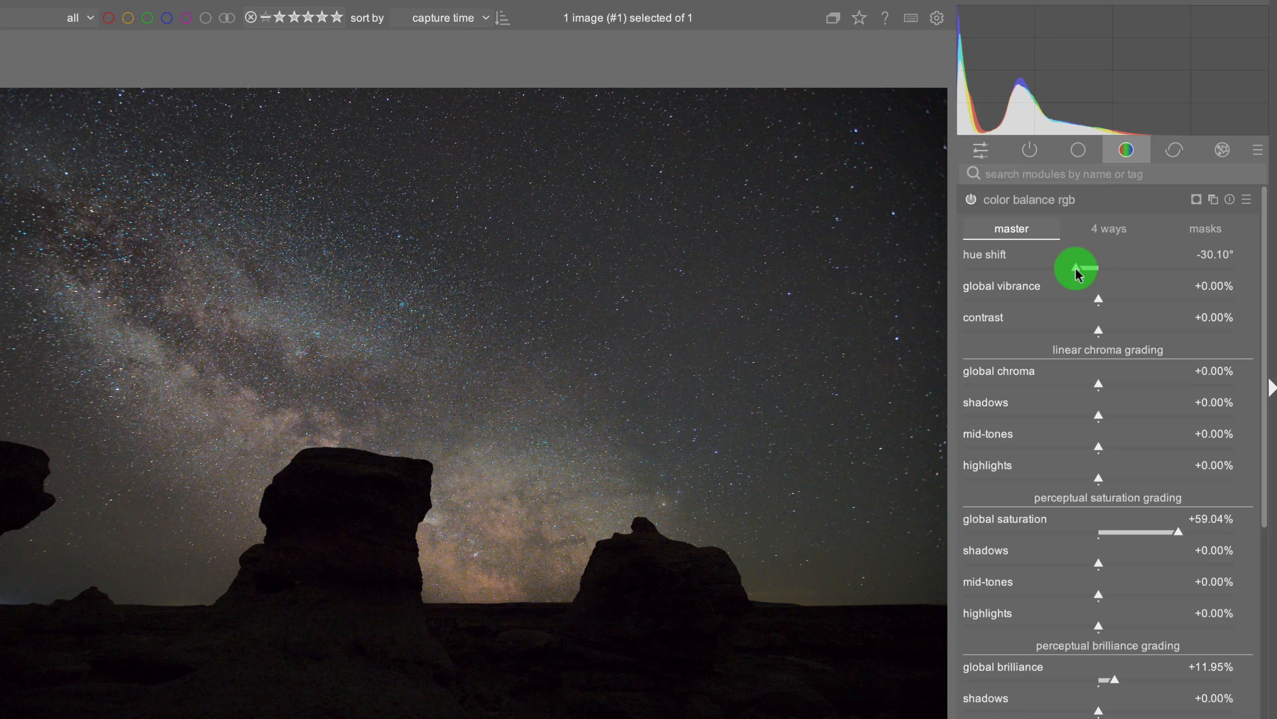
pyautogui.moveTo(1075, 268); pyautogui.dragTo(1064, 270)
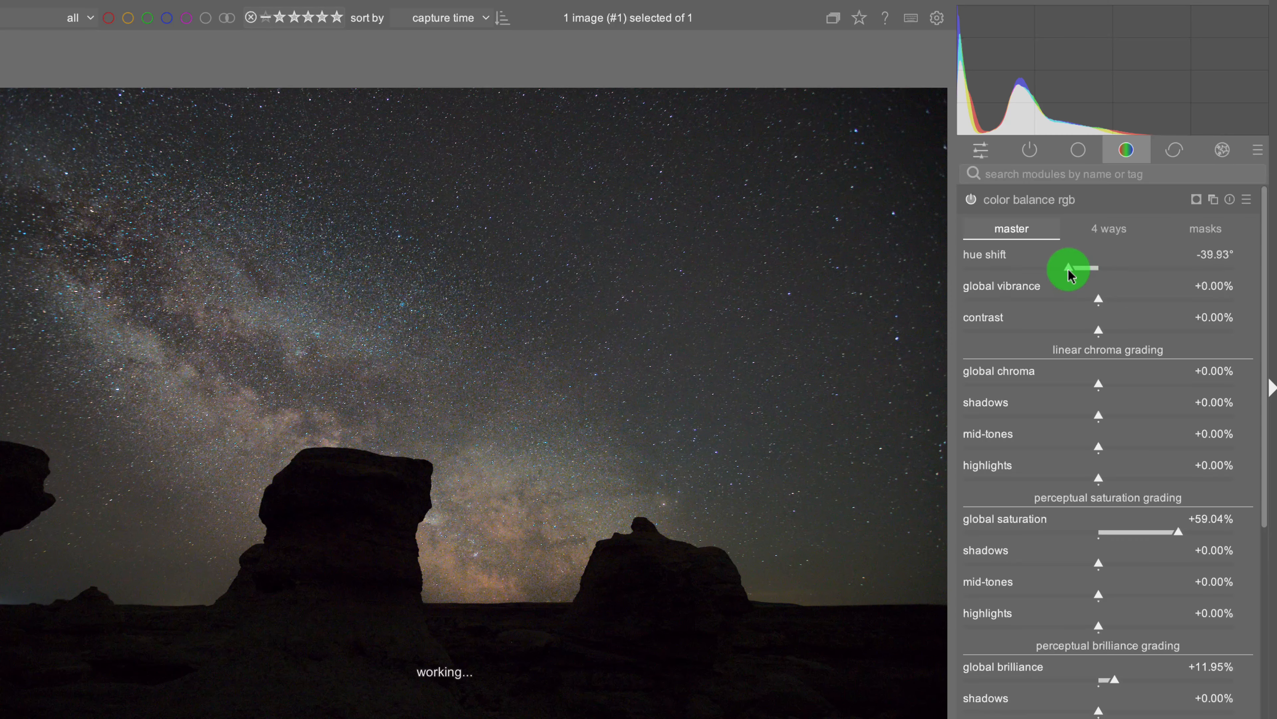
pyautogui.moveTo(1265, 422); pyautogui.dragTo(1241, 529)
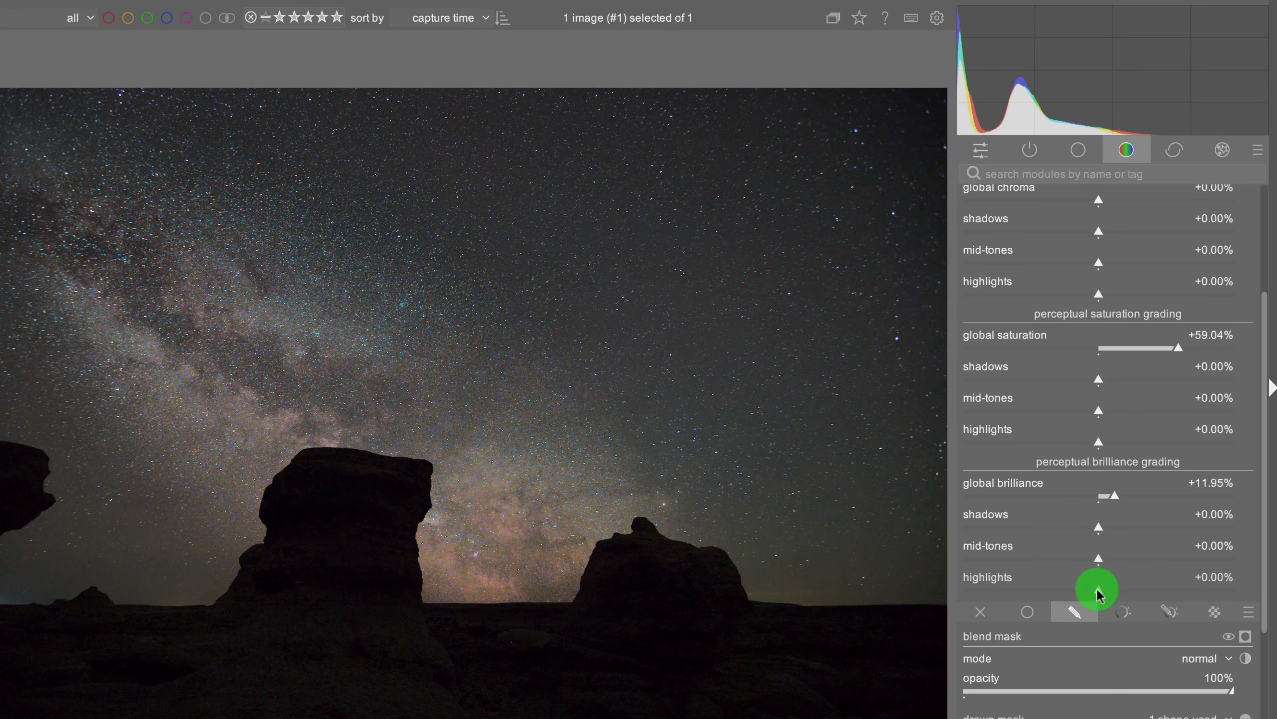
pyautogui.moveTo(1092, 592); pyautogui.dragTo(1114, 589)
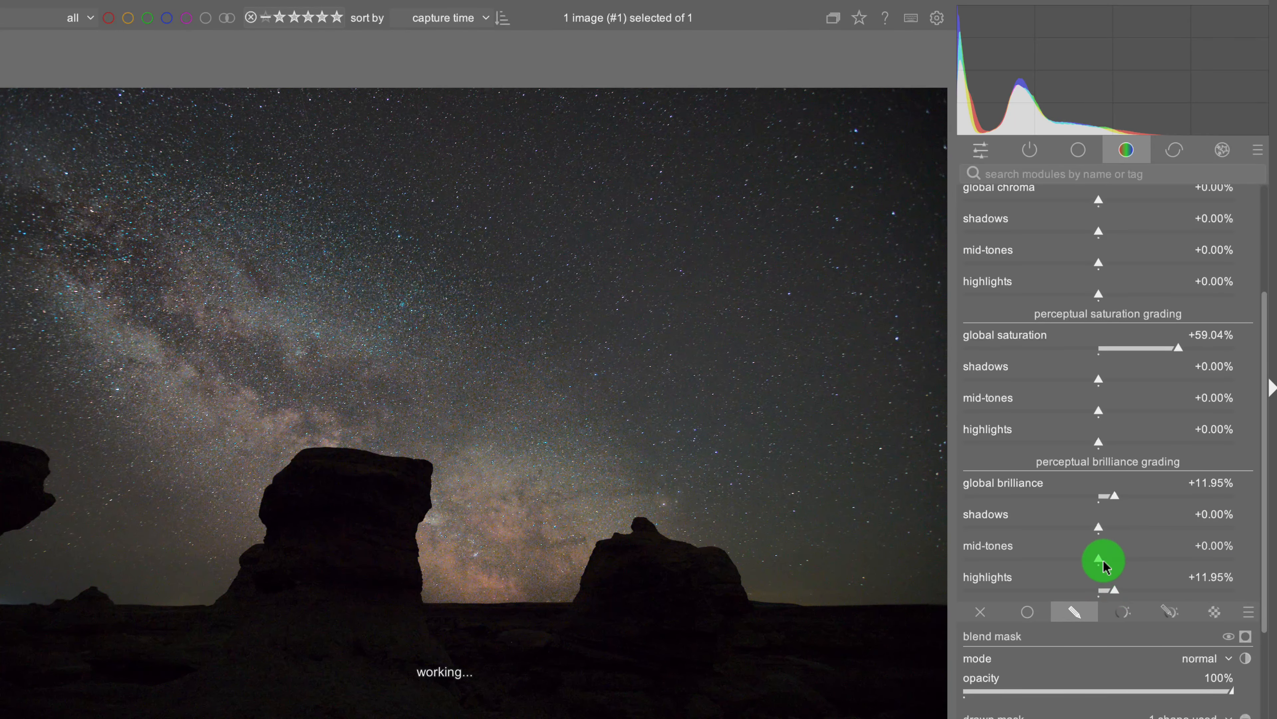
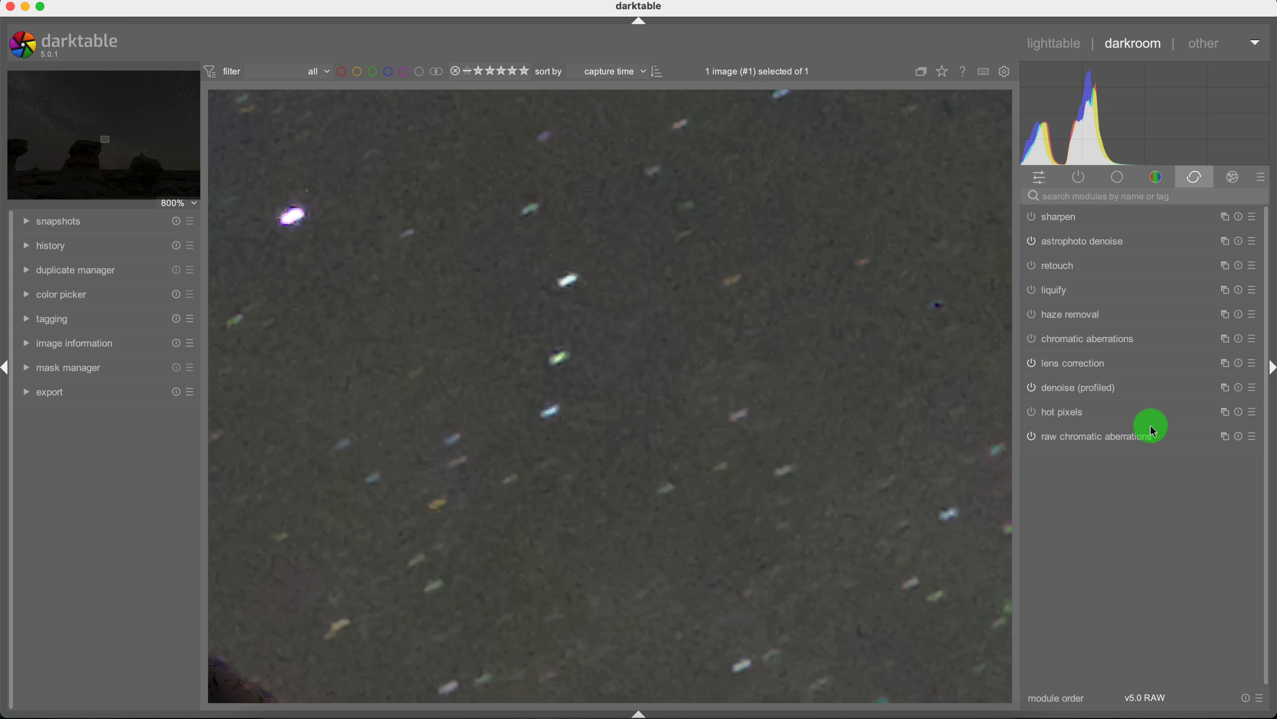
# - Examine the enlarged stars and review the raw chromatic aberrations settings, including the avoid colorshift option
pyautogui.moveTo(1147, 445)
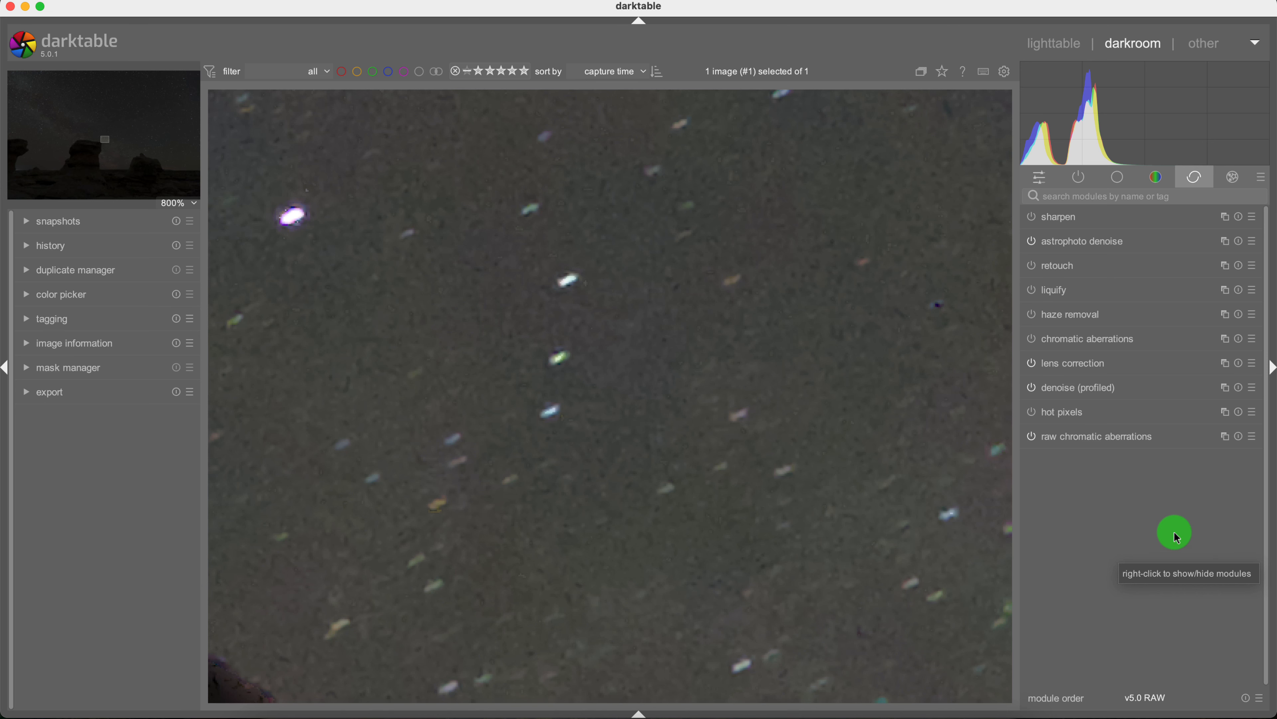
pyautogui.moveTo(418, 314); pyautogui.dragTo(544, 417)
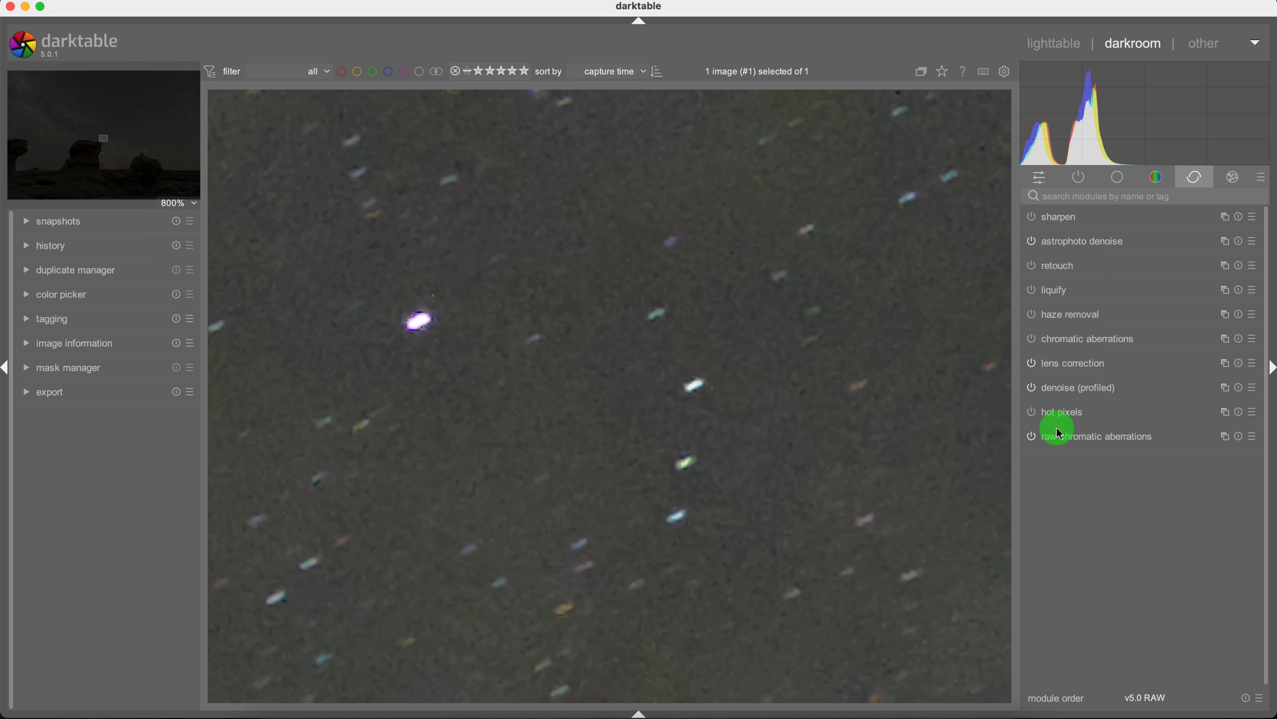
pyautogui.click(1182, 438)
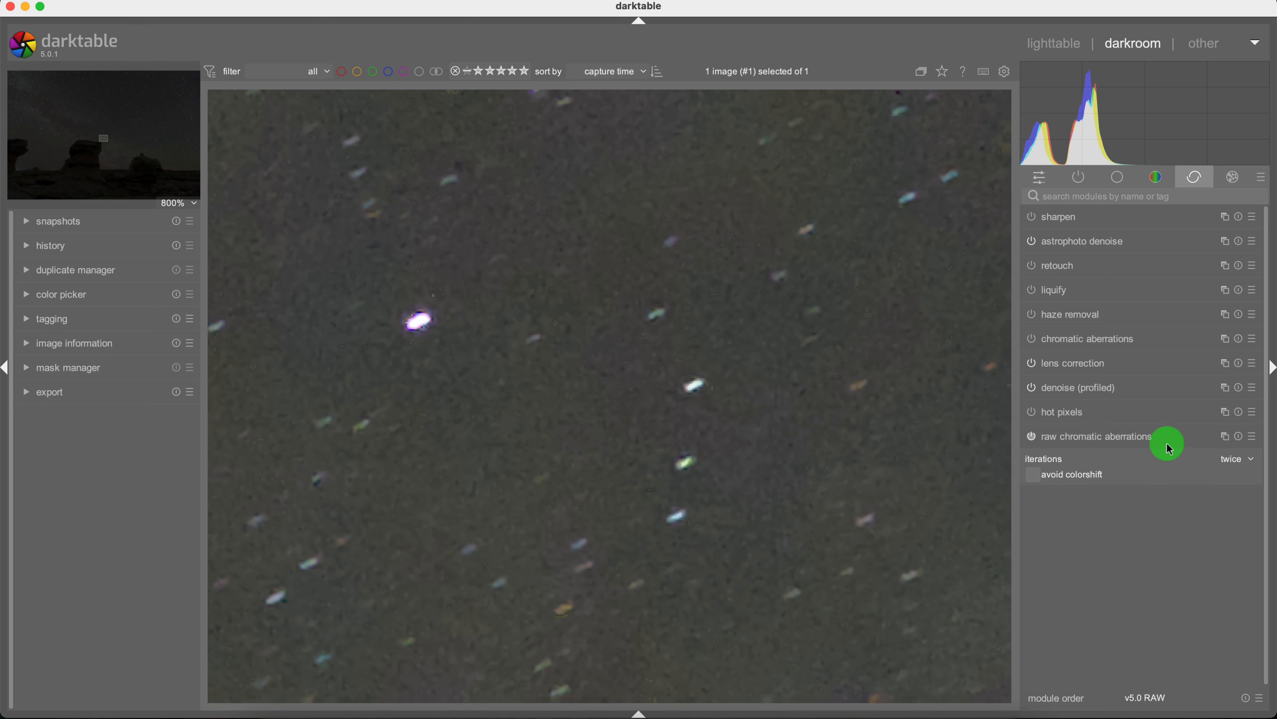
pyautogui.click(1033, 476)
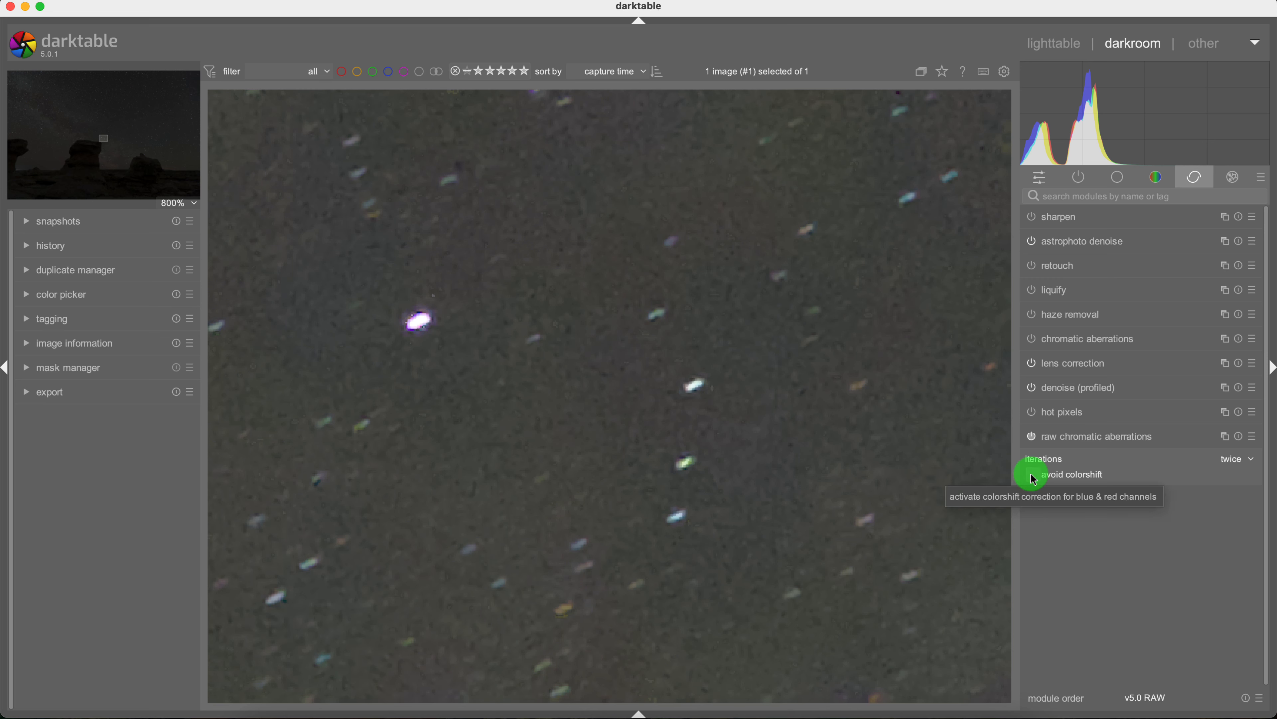
pyautogui.click(1033, 475)
pyautogui.click(1052, 476)
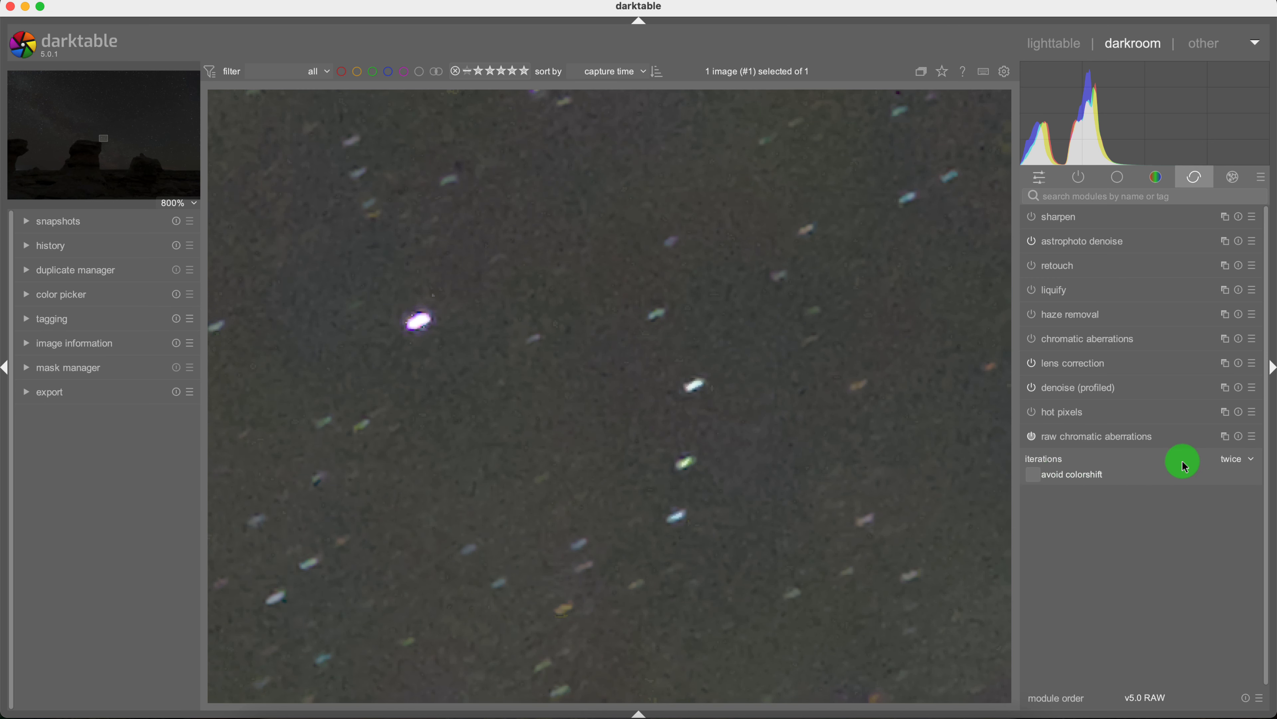
pyautogui.click(1173, 443)
# - Inspect the stars at 100%, 800% and 400% zoom, and fit the whole photo in the view
pyautogui.scroll(-3, 498, 352)
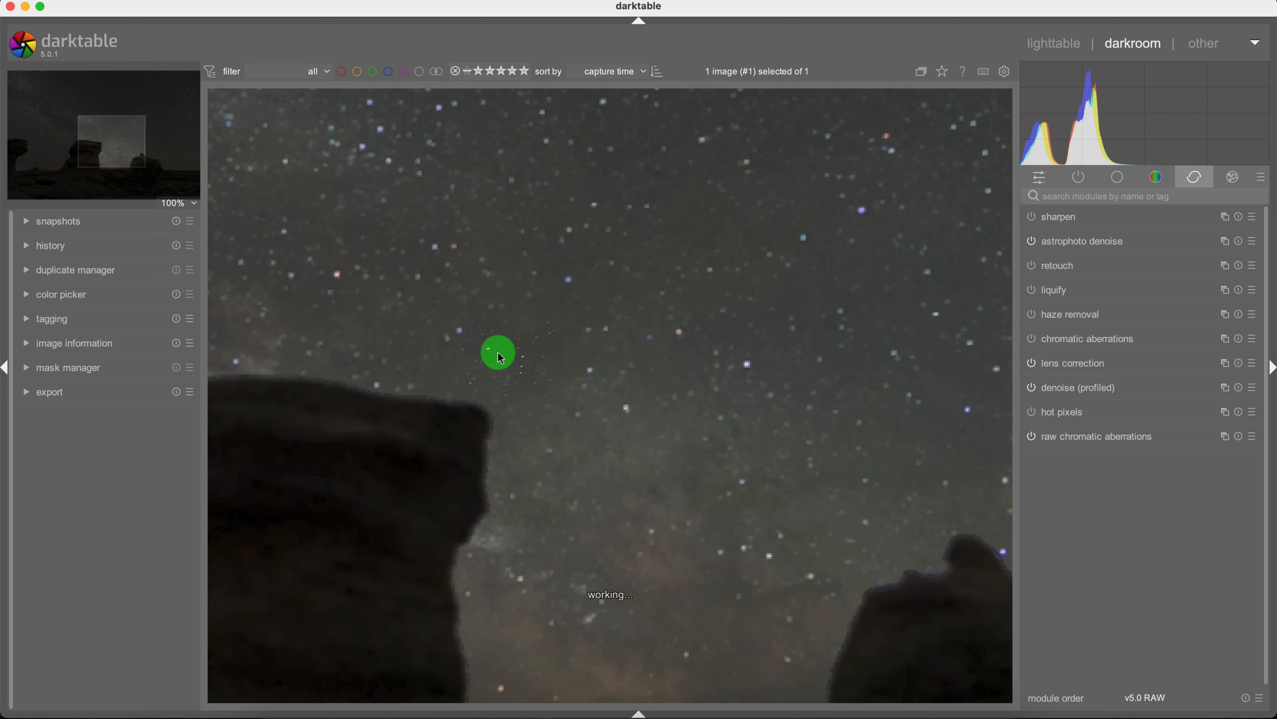
pyautogui.scroll(-1, 475, 377)
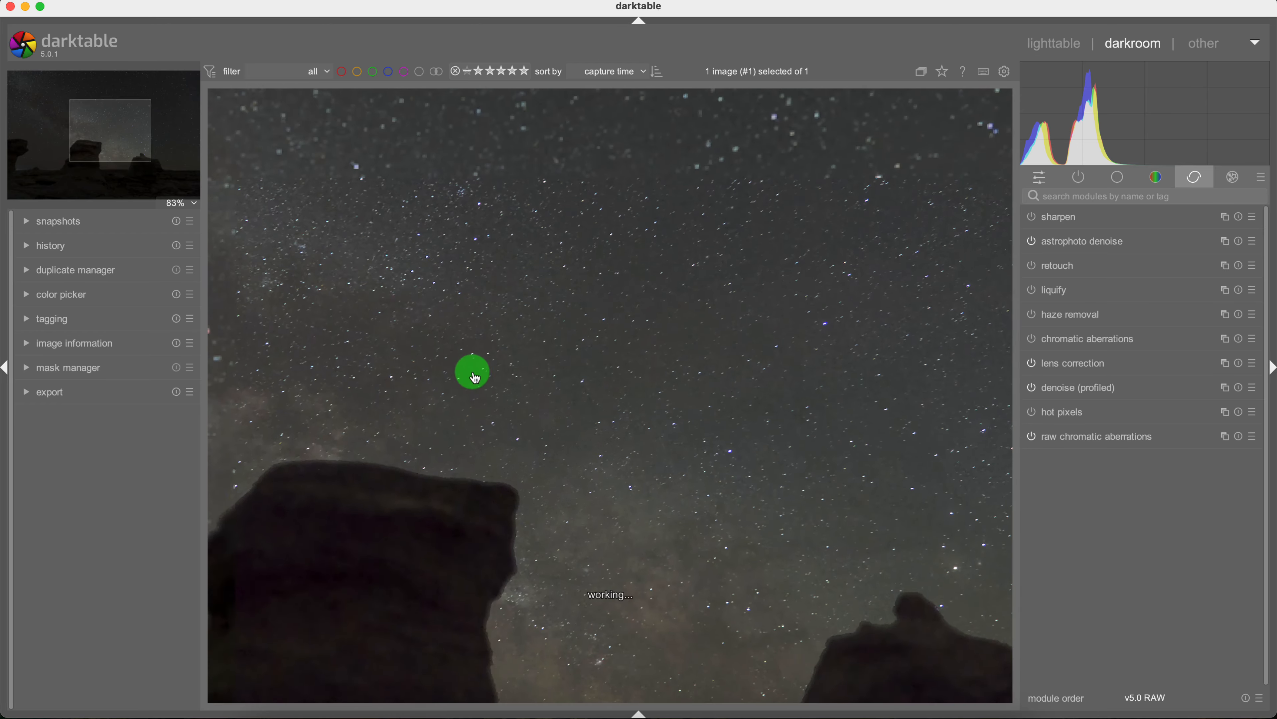
pyautogui.scroll(1, 390, 299)
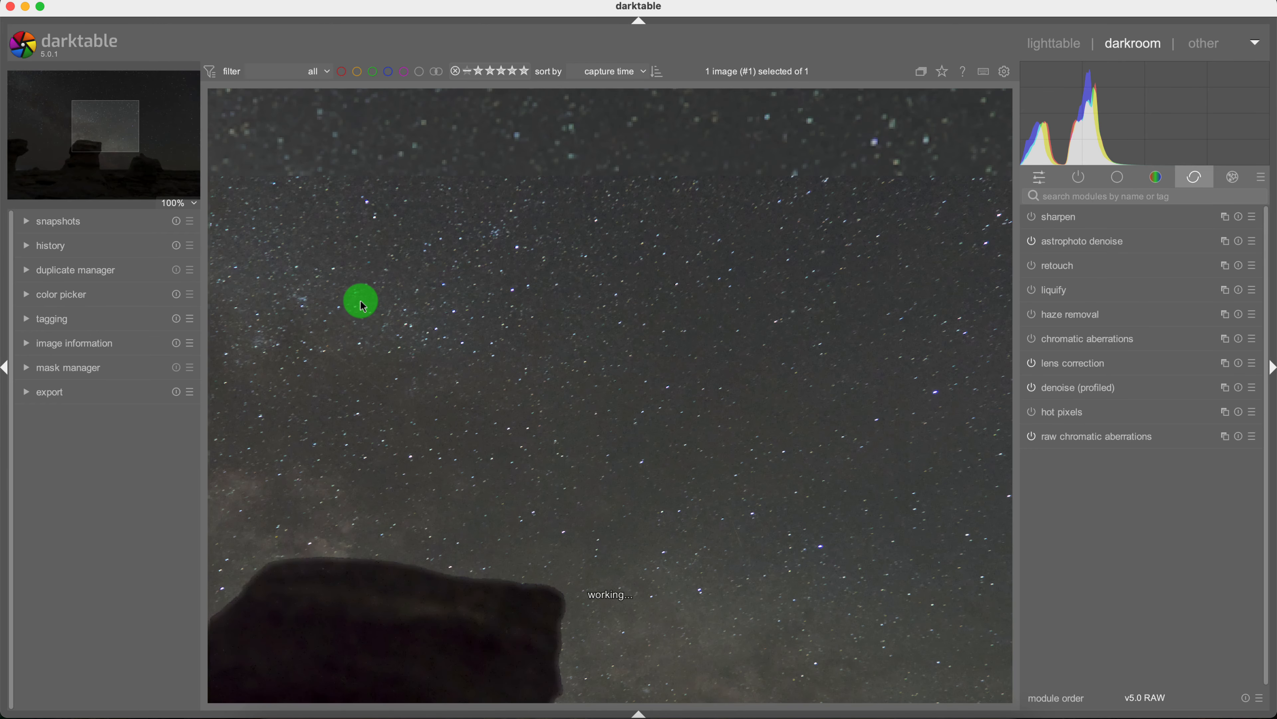
pyautogui.click(195, 203)
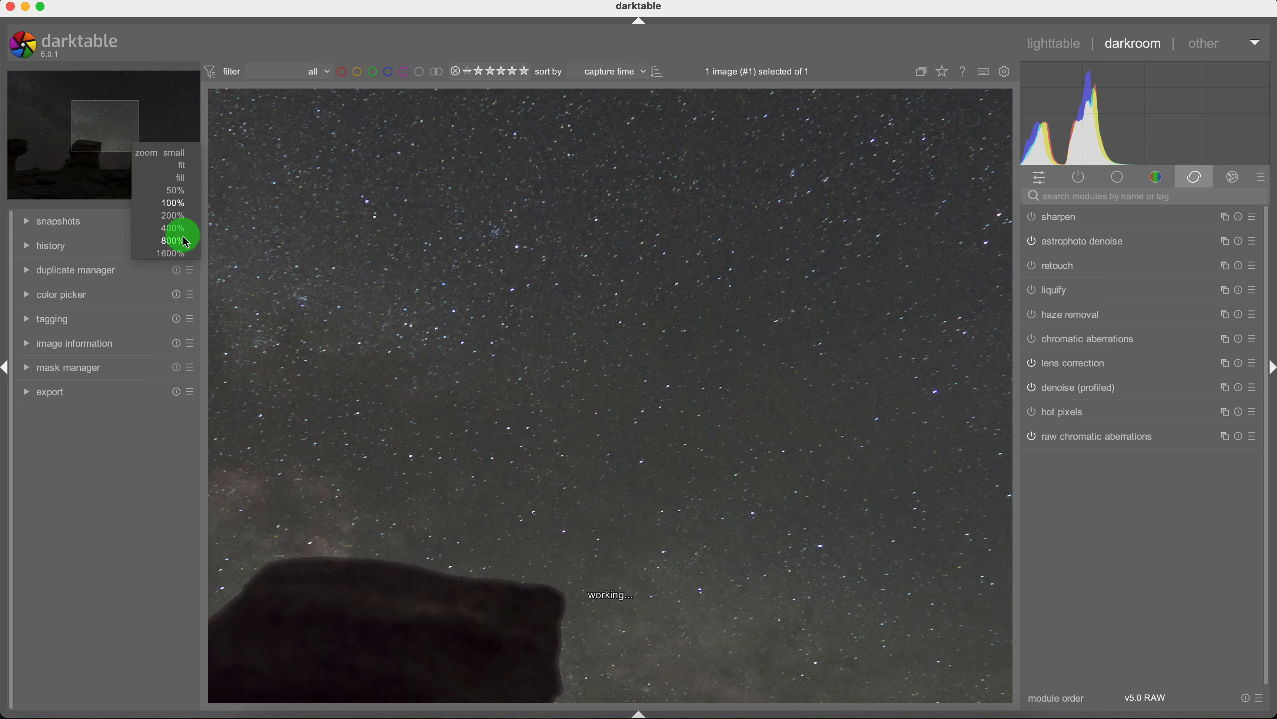
pyautogui.click(200, 240)
pyautogui.click(195, 204)
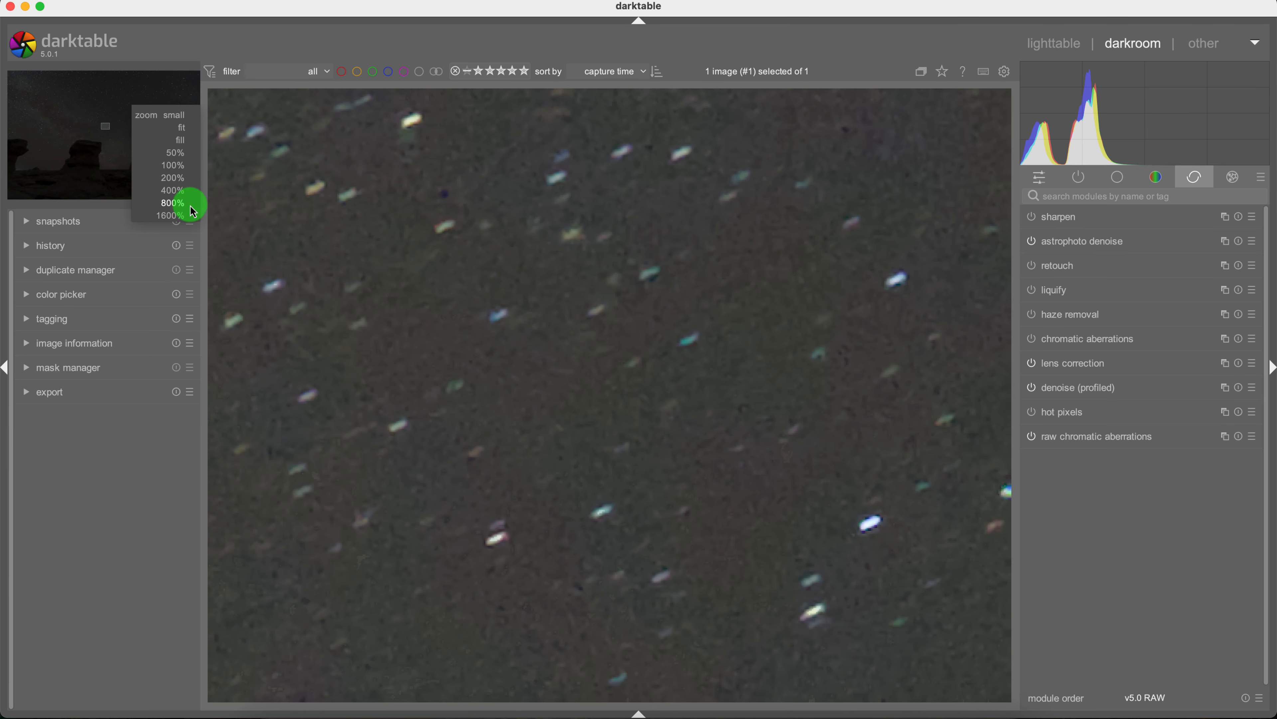
pyautogui.click(186, 195)
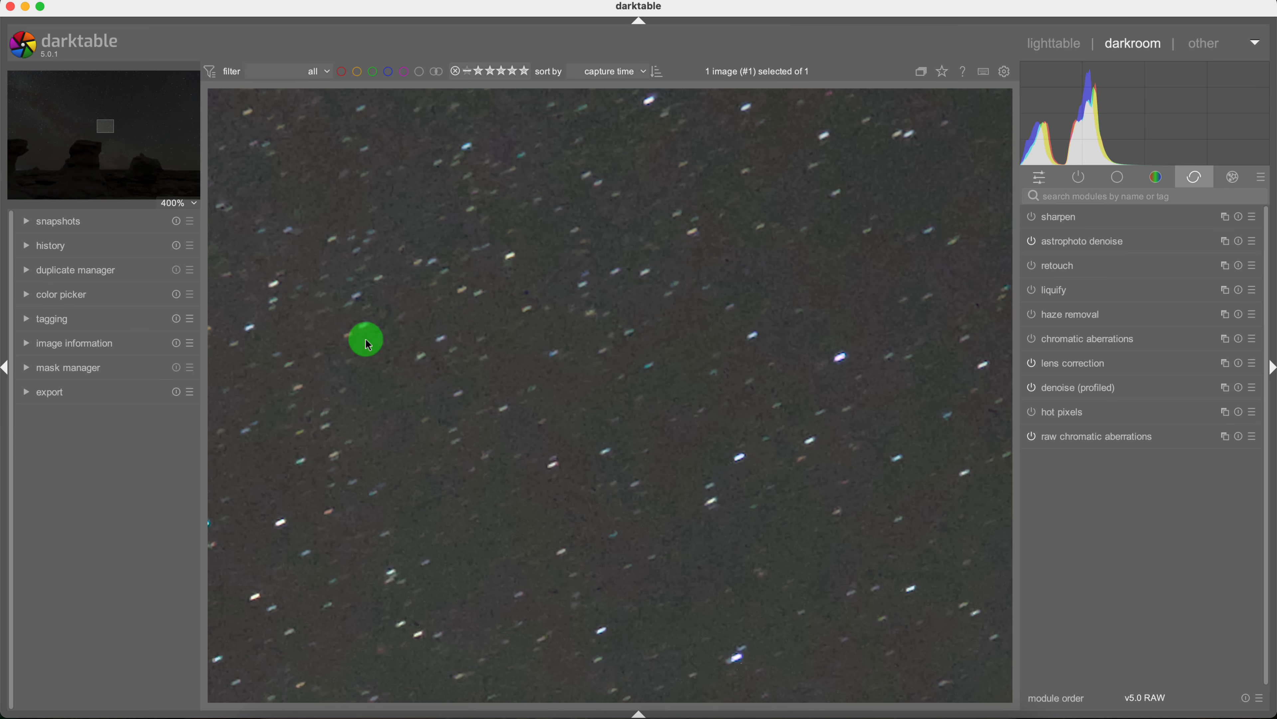
pyautogui.click(185, 201)
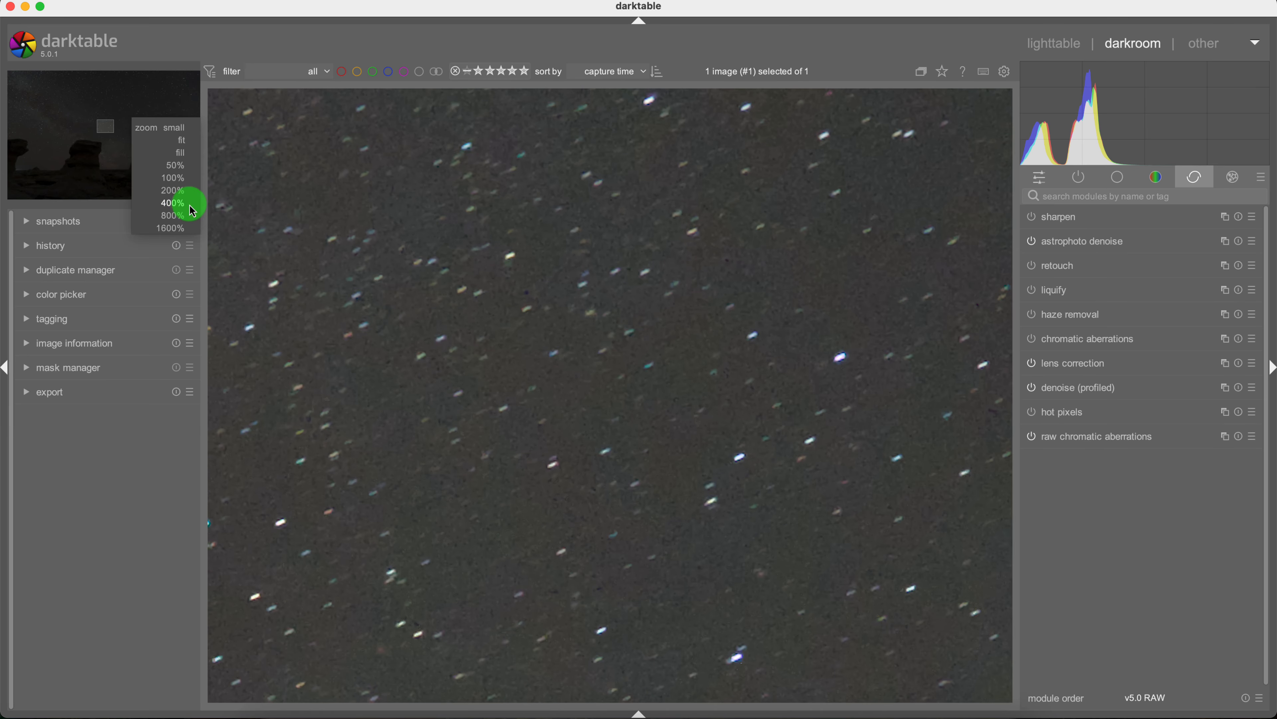
pyautogui.click(189, 147)
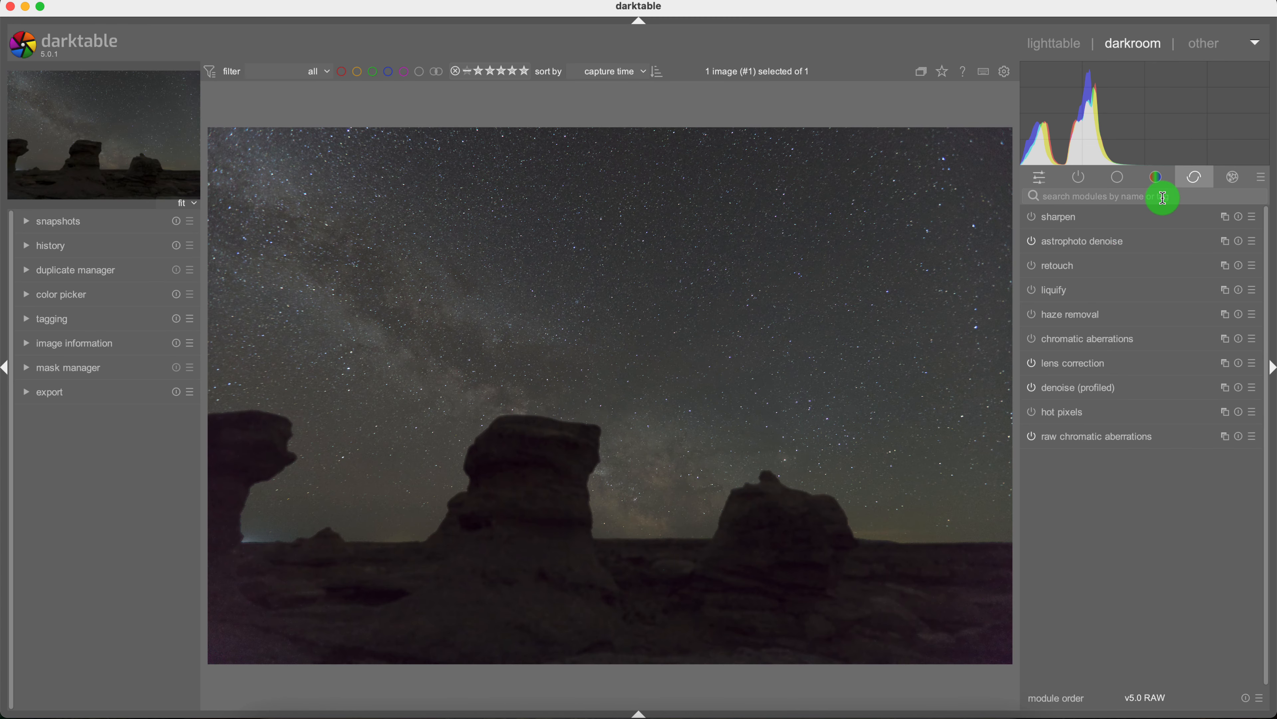
# - Enable a parametric mask in color balance rgb, display it and limit its Jz input range to 0.03–0.06
pyautogui.click(1158, 177)
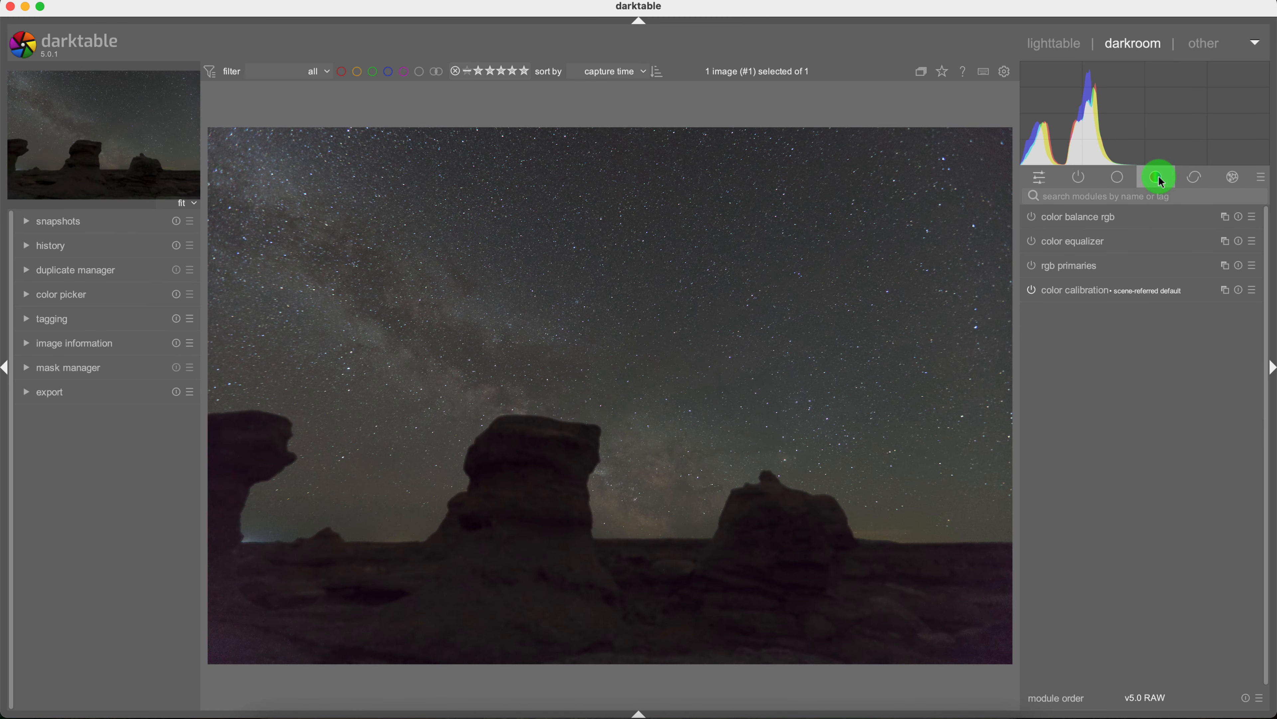
pyautogui.click(1079, 226)
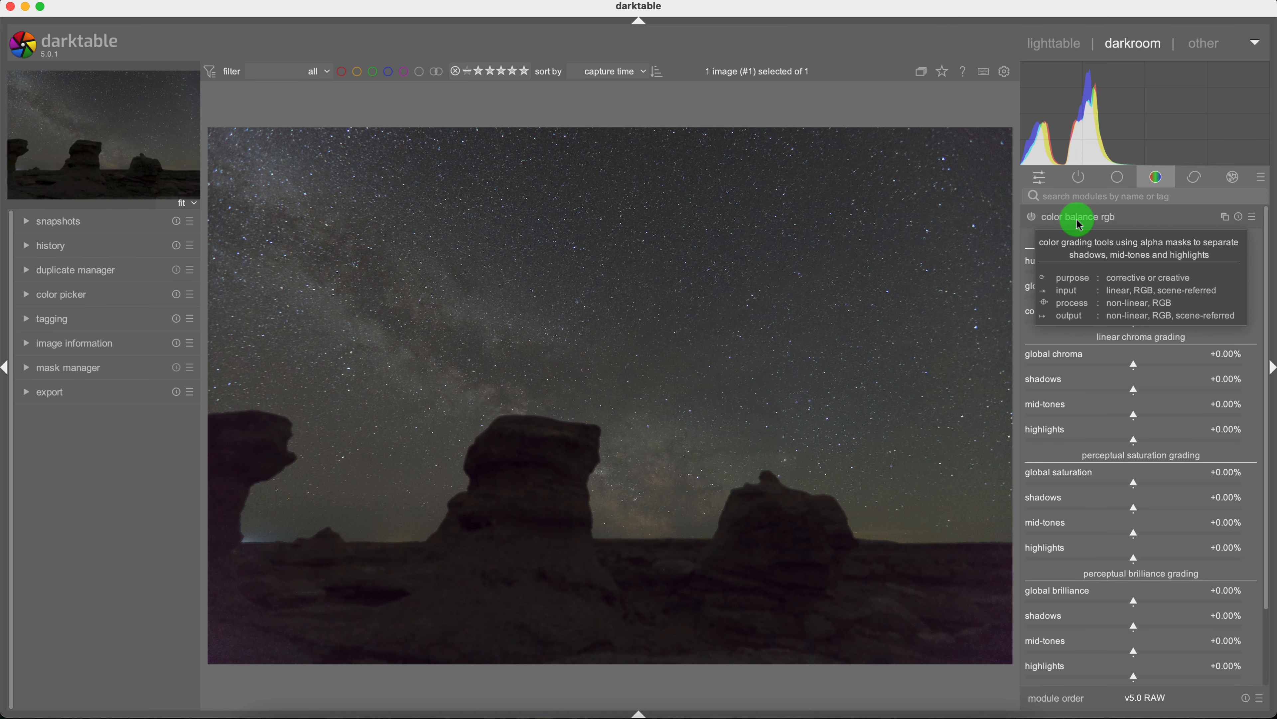
pyautogui.scroll(-3, 1267, 415)
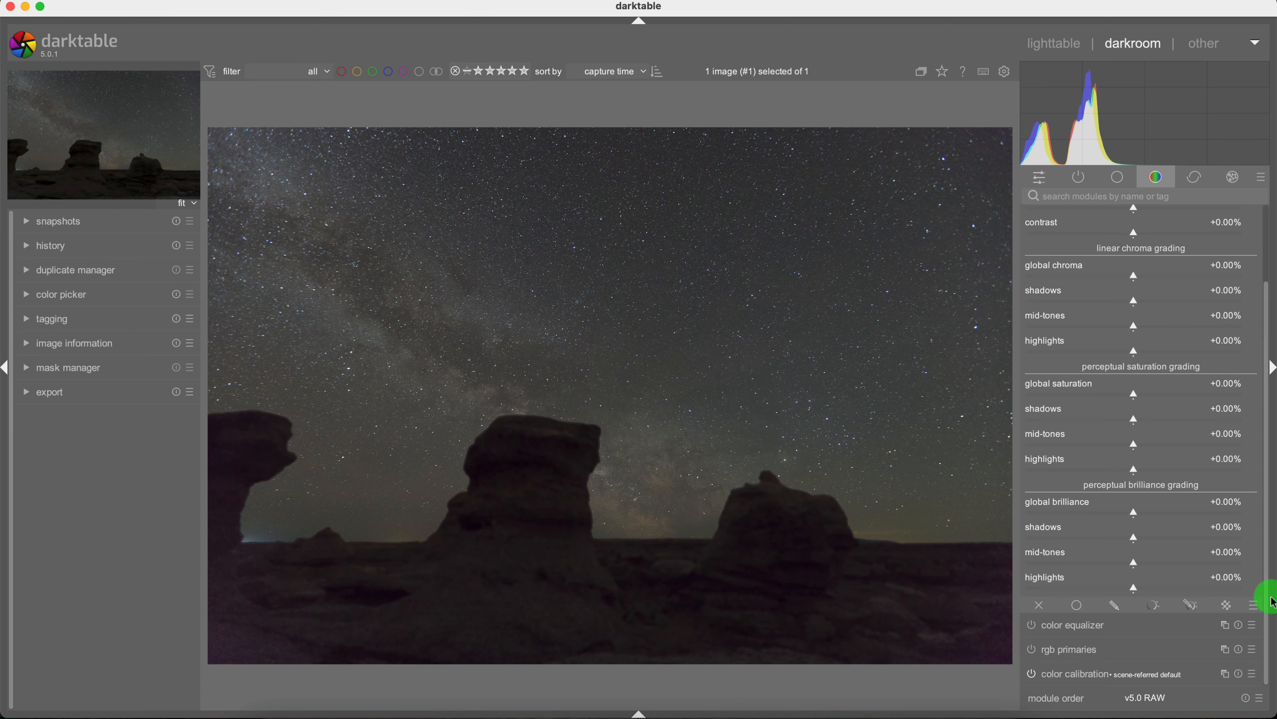
pyautogui.click(1156, 607)
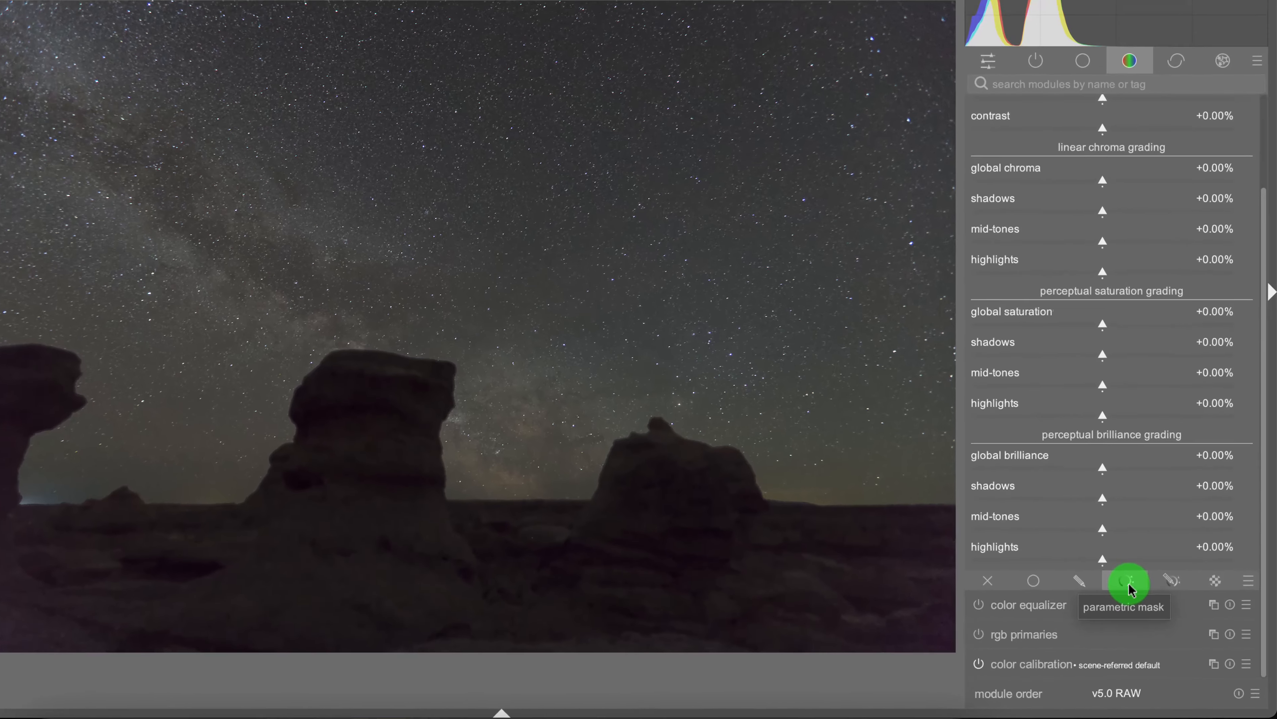
pyautogui.moveTo(1266, 446); pyautogui.dragTo(1263, 599)
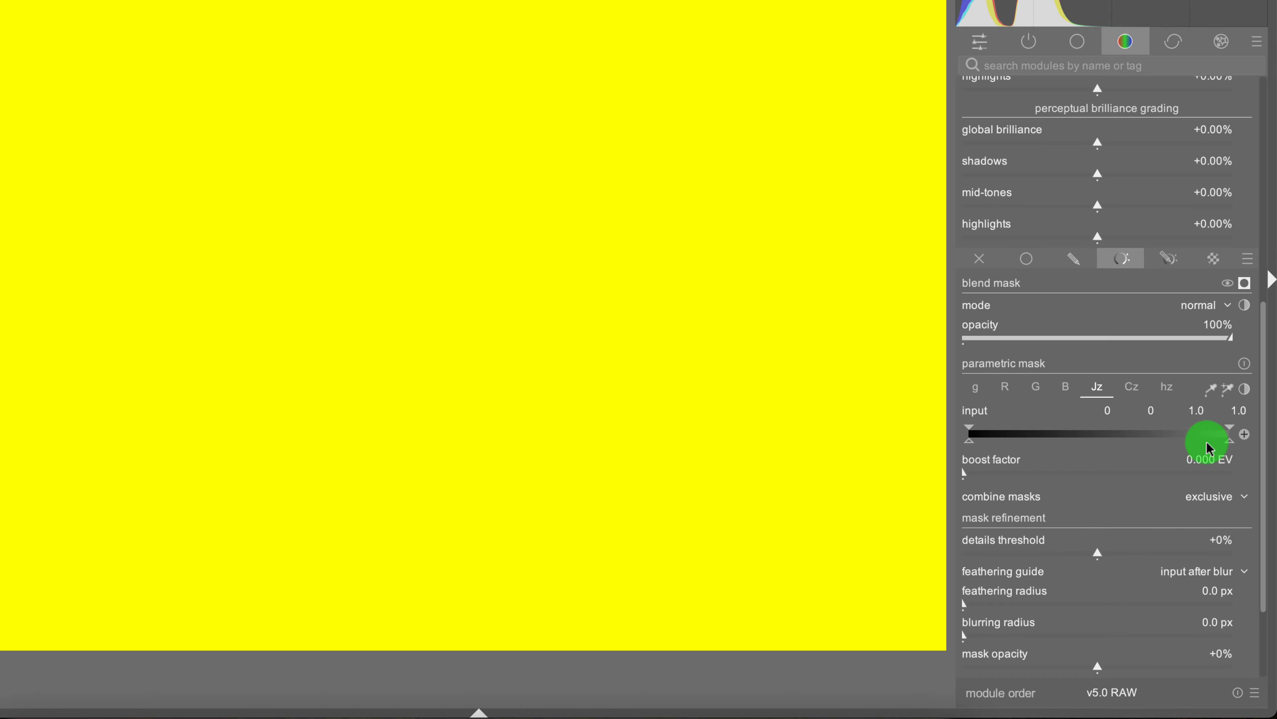
pyautogui.moveTo(1227, 438); pyautogui.dragTo(988, 444)
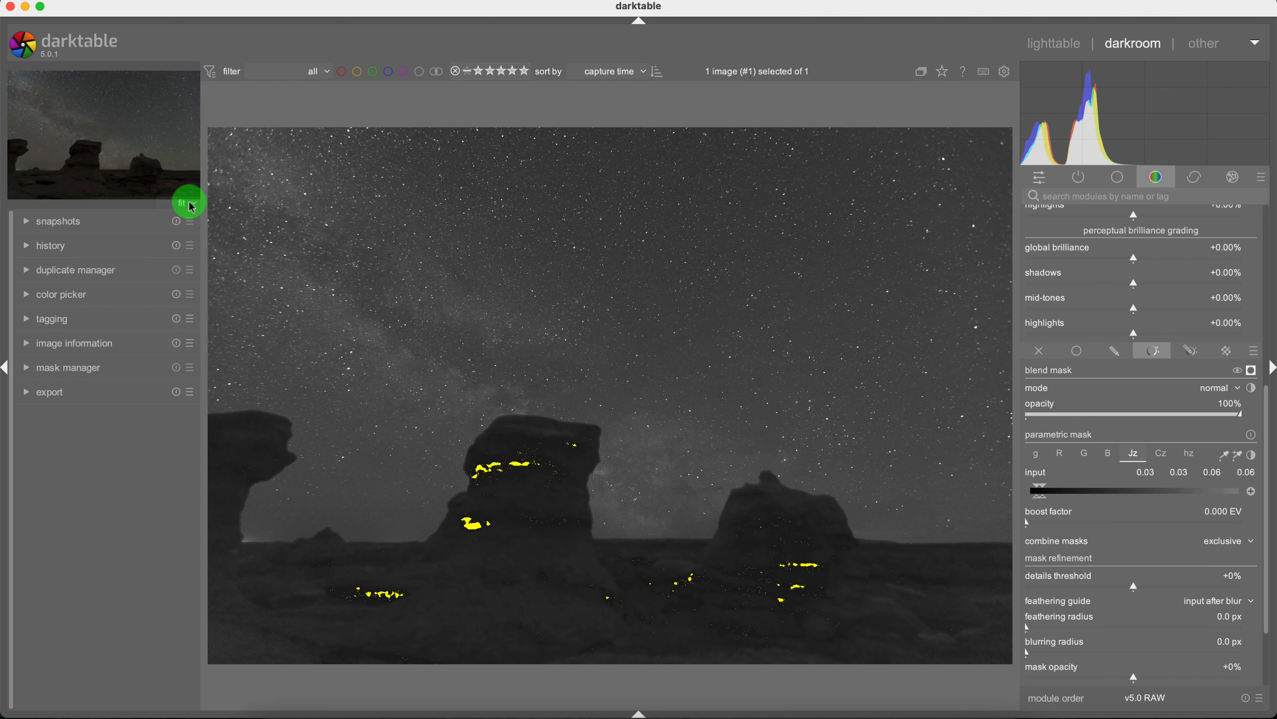
# - Examine the mask overlay on the stars at 400% zoom in the sky above the rocks
pyautogui.click(193, 207)
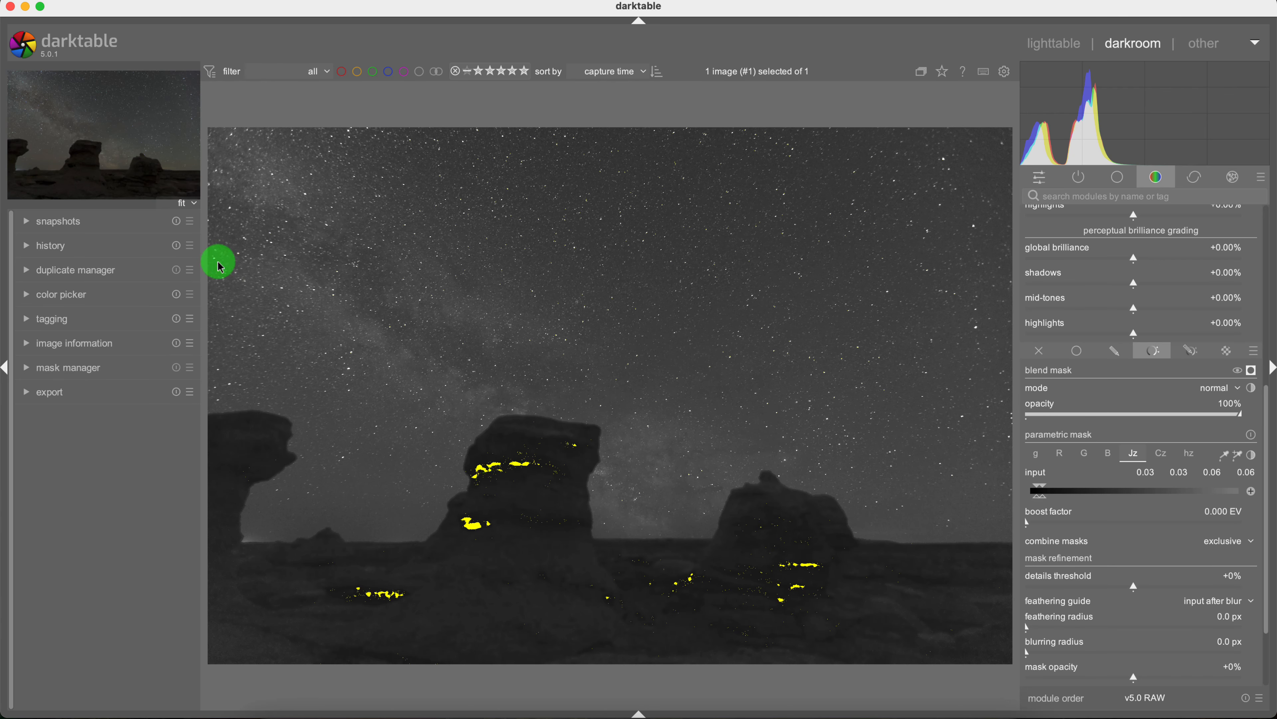
pyautogui.click(184, 204)
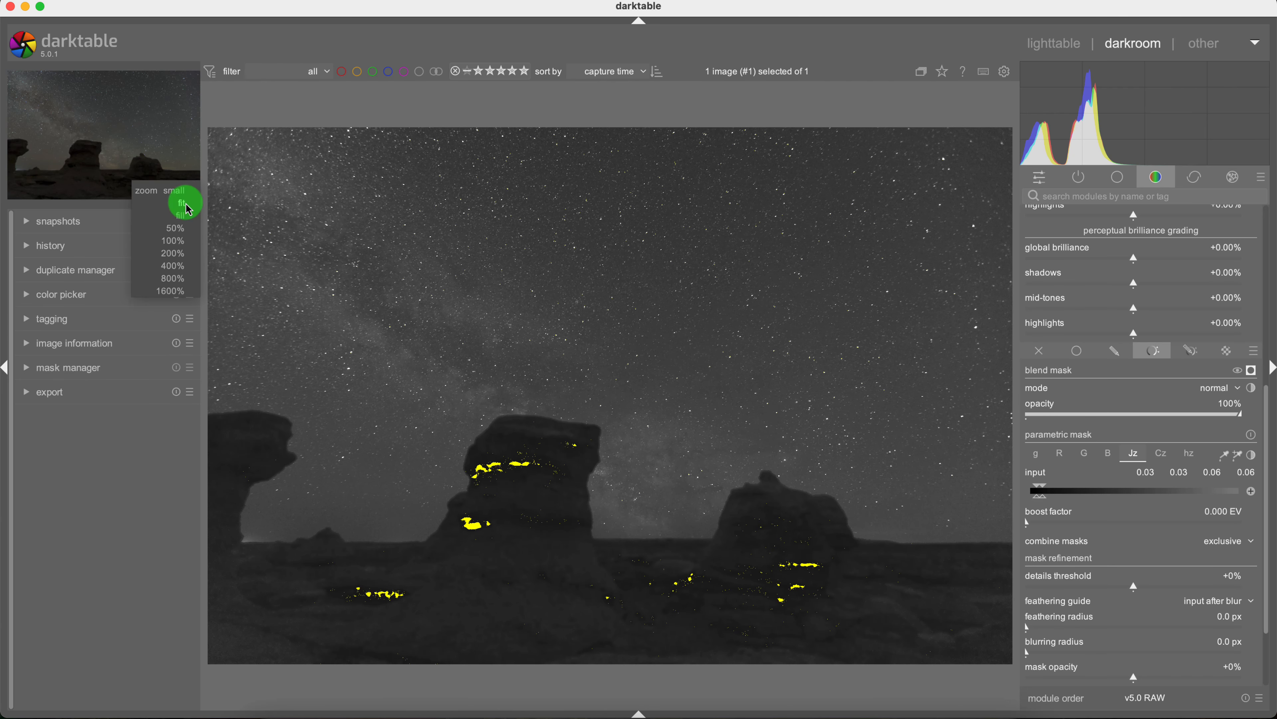
pyautogui.click(186, 267)
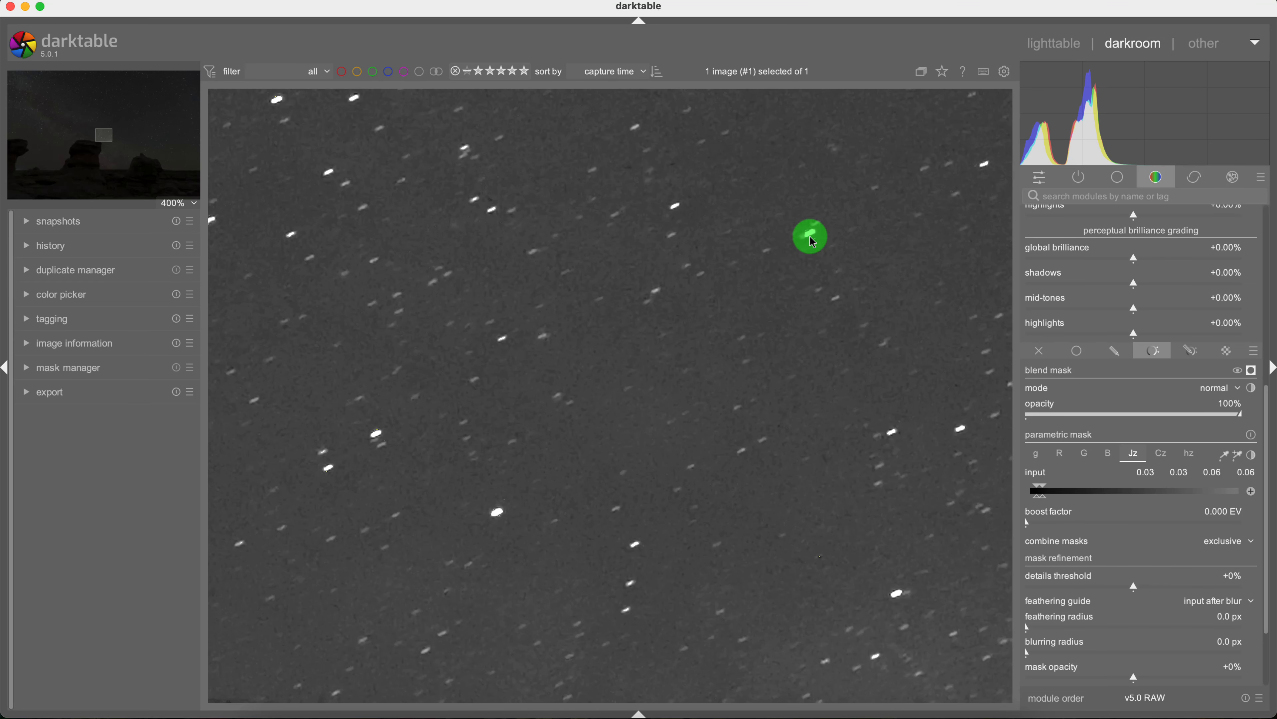
pyautogui.moveTo(104, 135); pyautogui.dragTo(97, 106)
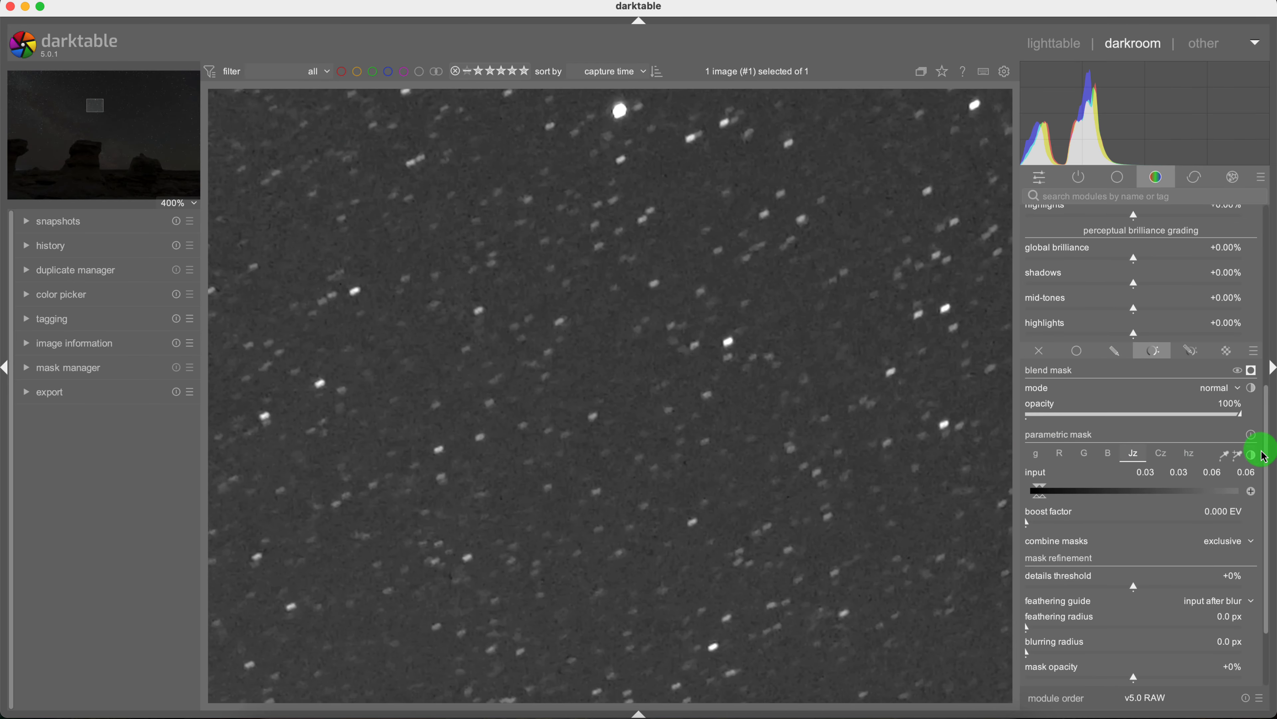
# - Hide the mask overlay and set global saturation and global brilliance to -100% in color balance rgb
pyautogui.moveTo(1266, 449); pyautogui.dragTo(1265, 418)
pyautogui.click(1253, 428)
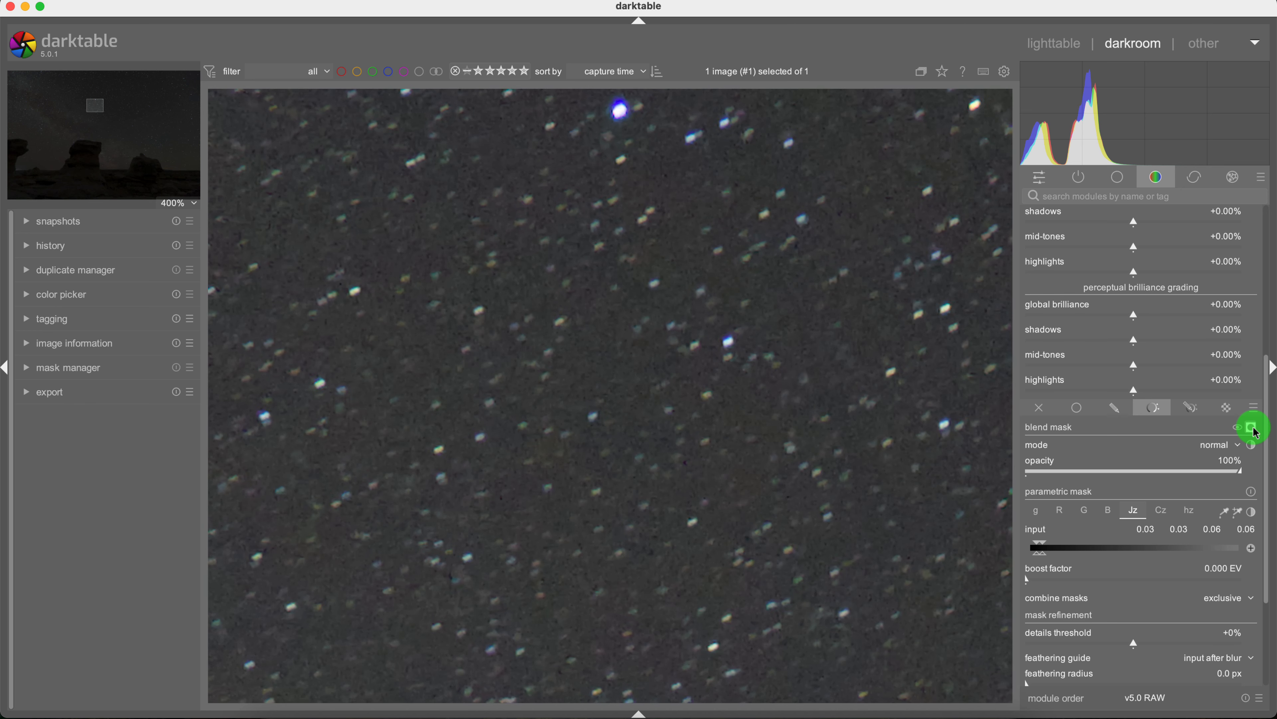
pyautogui.scroll(4, 1266, 428)
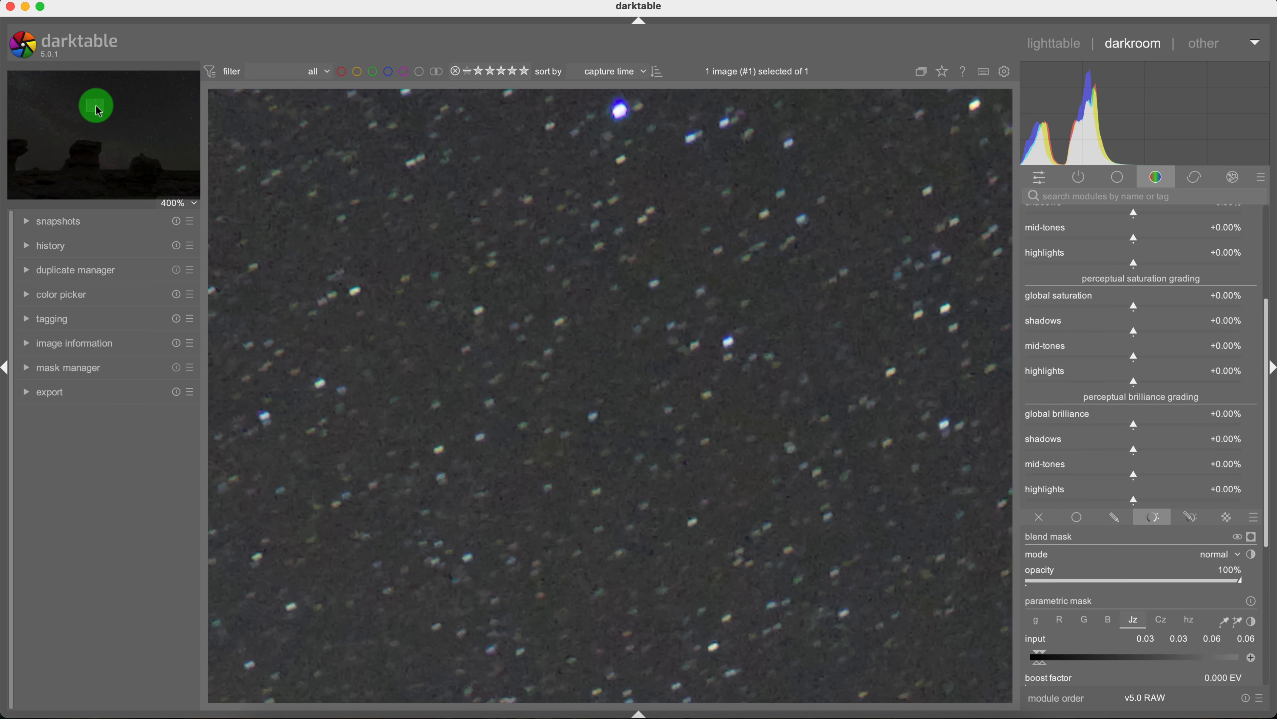
pyautogui.moveTo(102, 107); pyautogui.dragTo(99, 109)
pyautogui.moveTo(1266, 357); pyautogui.dragTo(1261, 325)
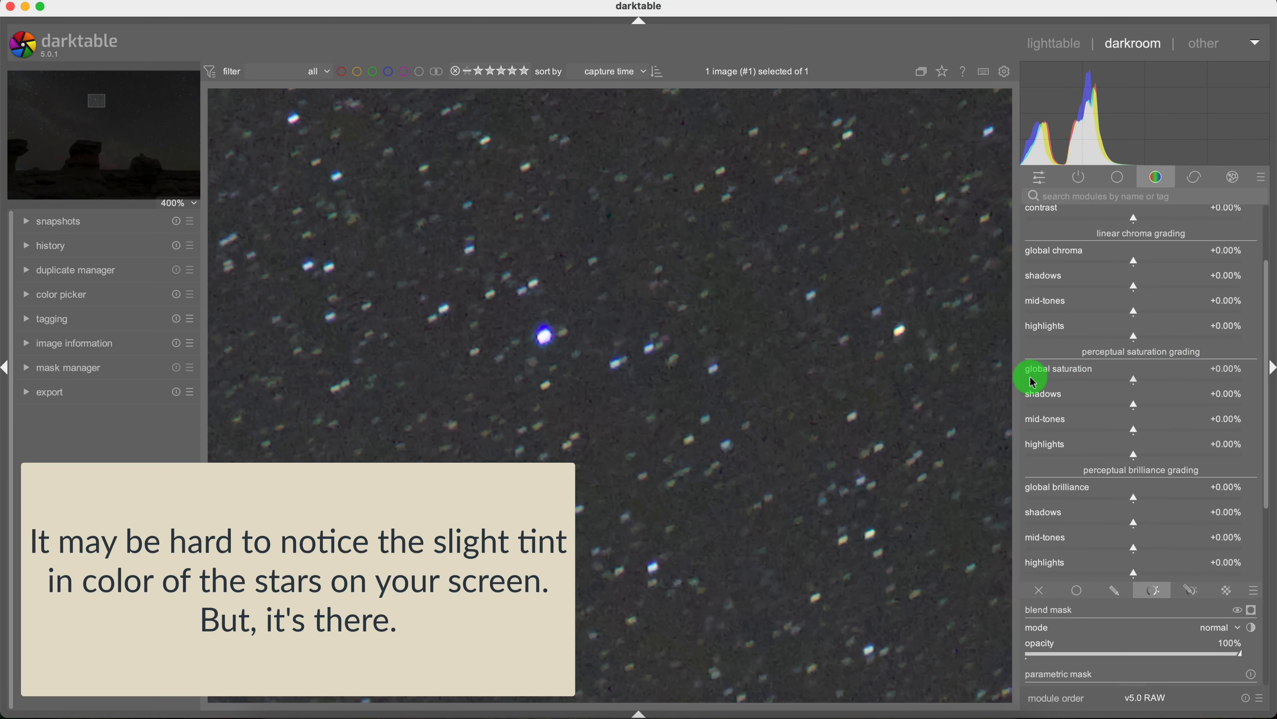
pyautogui.moveTo(1136, 386); pyautogui.dragTo(992, 380)
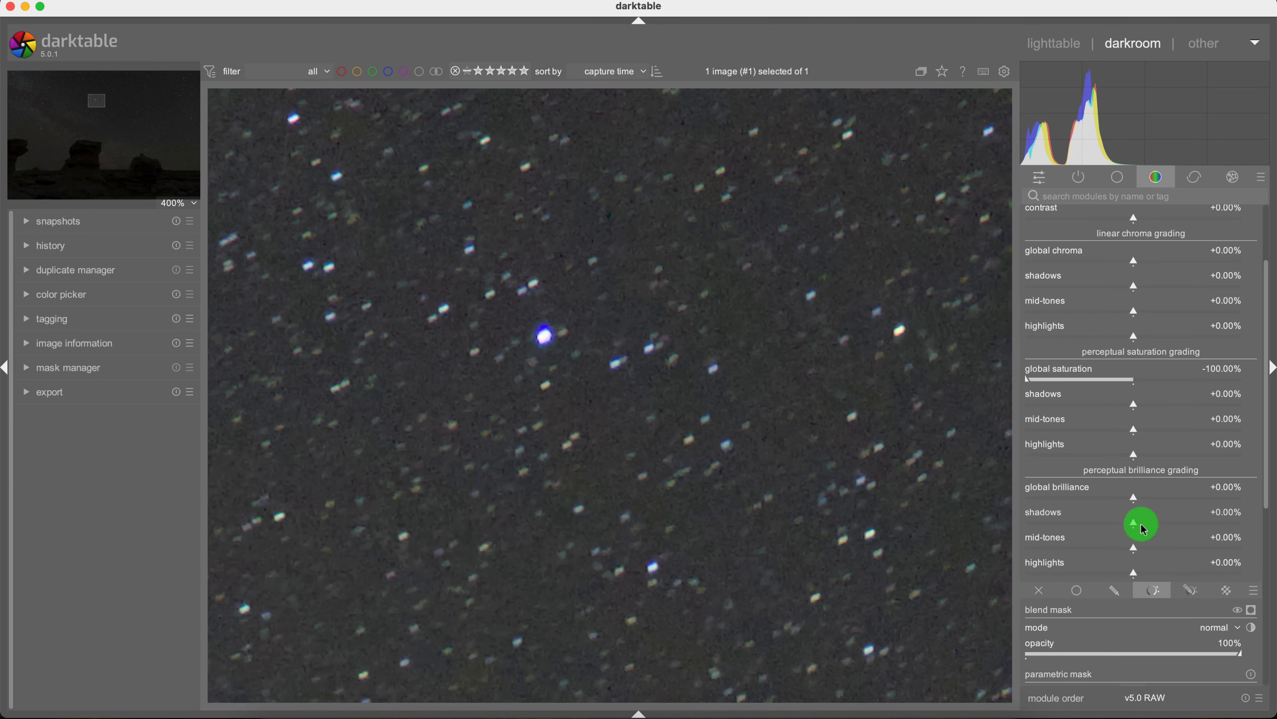
pyautogui.moveTo(1133, 502); pyautogui.dragTo(1020, 496)
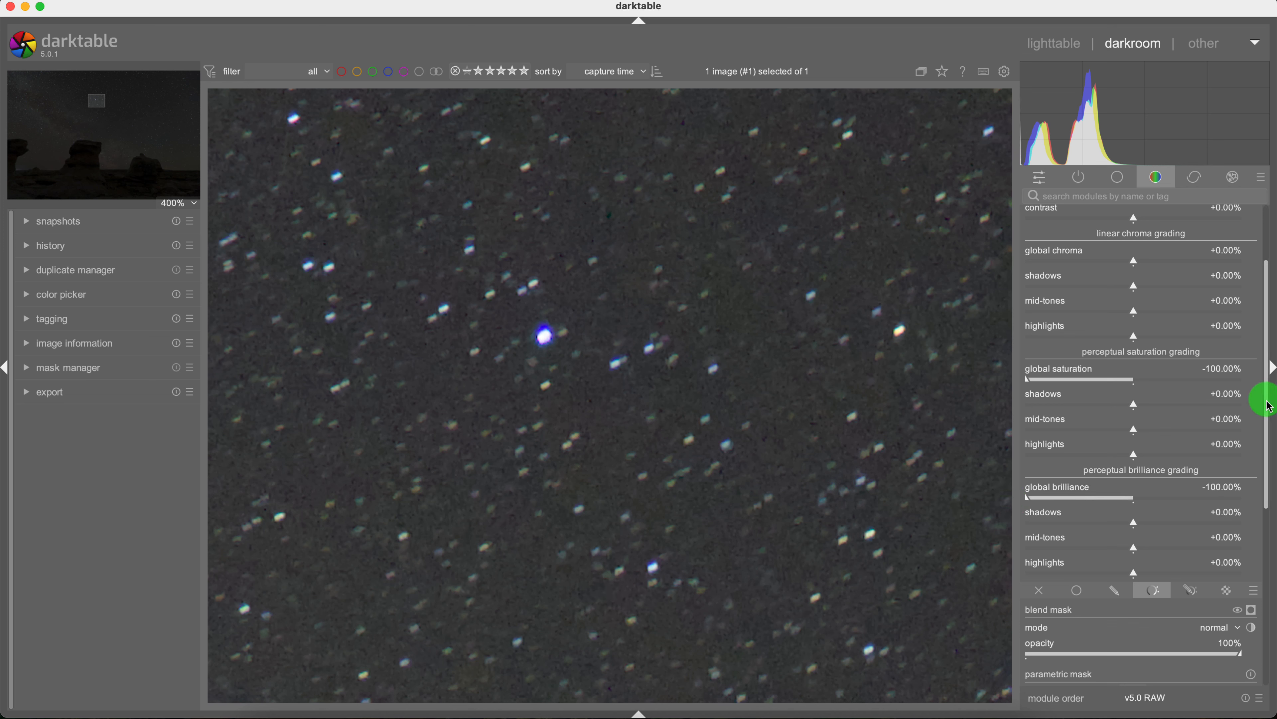
# - Set global chroma and global vibrance to -50%, and the saturation and brilliance highlights to -100%
pyautogui.moveTo(1269, 406); pyautogui.dragTo(1257, 366)
pyautogui.click(1081, 325)
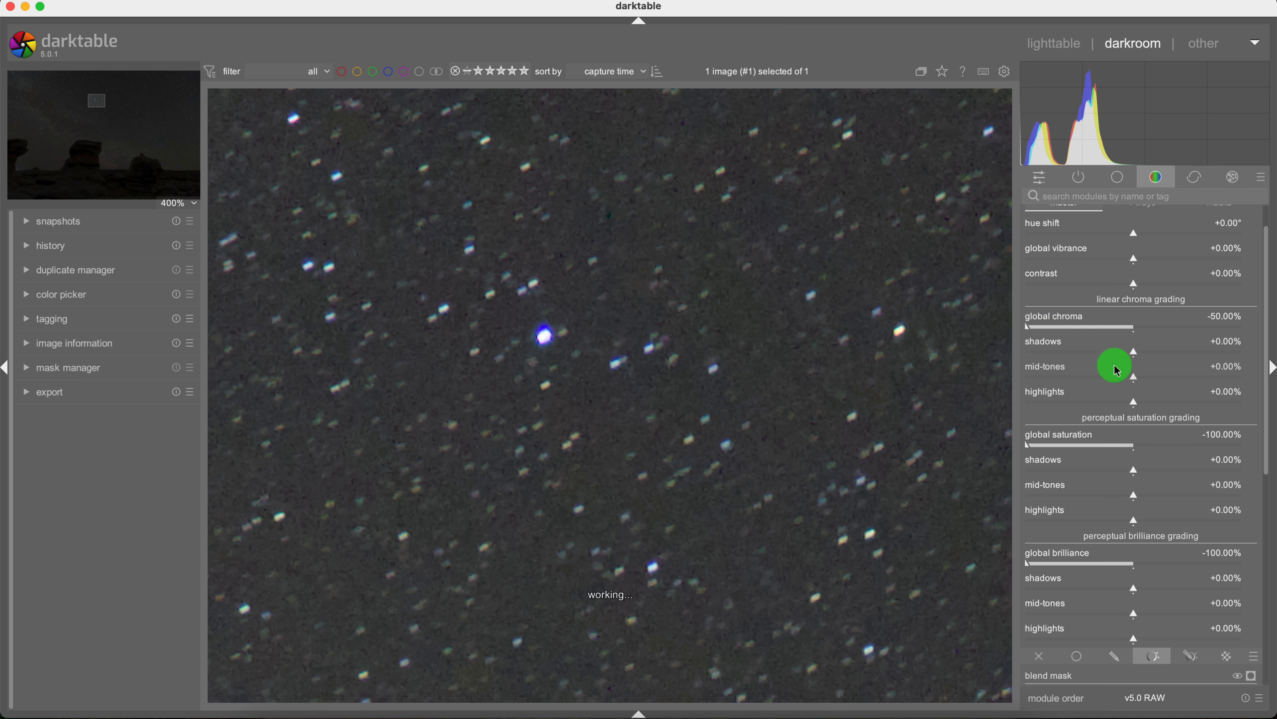
pyautogui.click(1037, 517)
pyautogui.click(1036, 640)
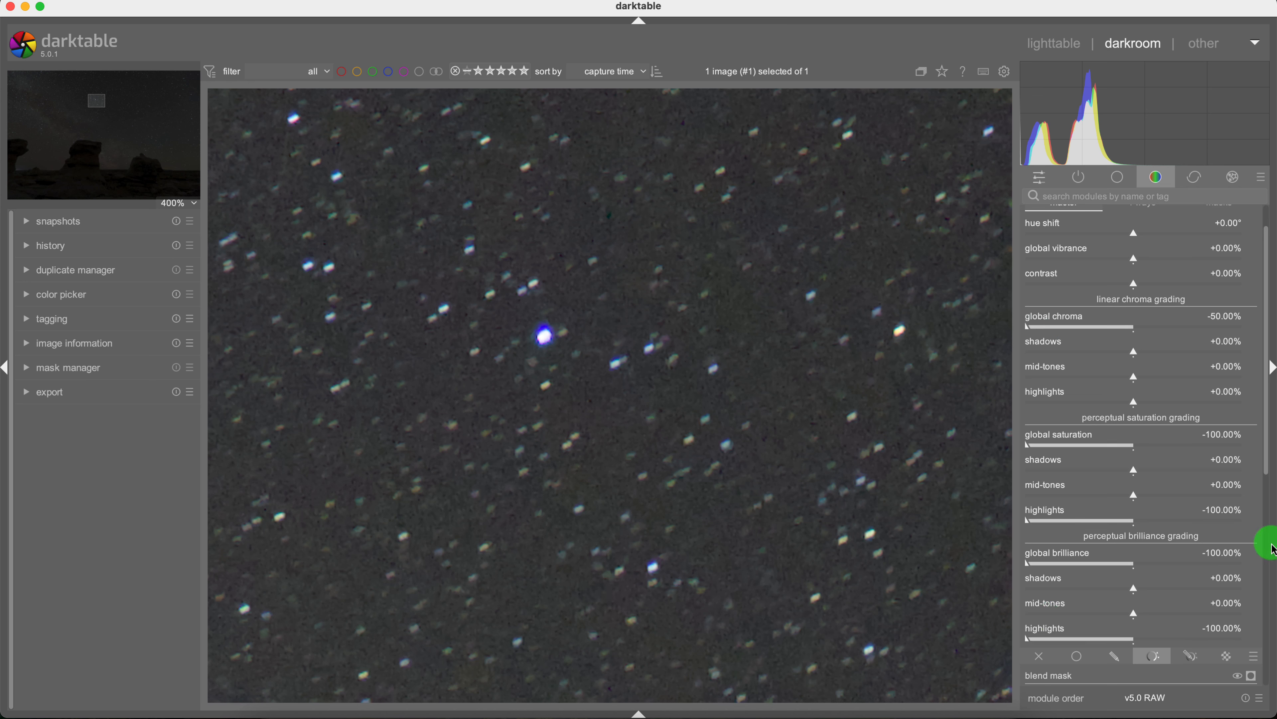
pyautogui.moveTo(1263, 476); pyautogui.dragTo(1262, 391)
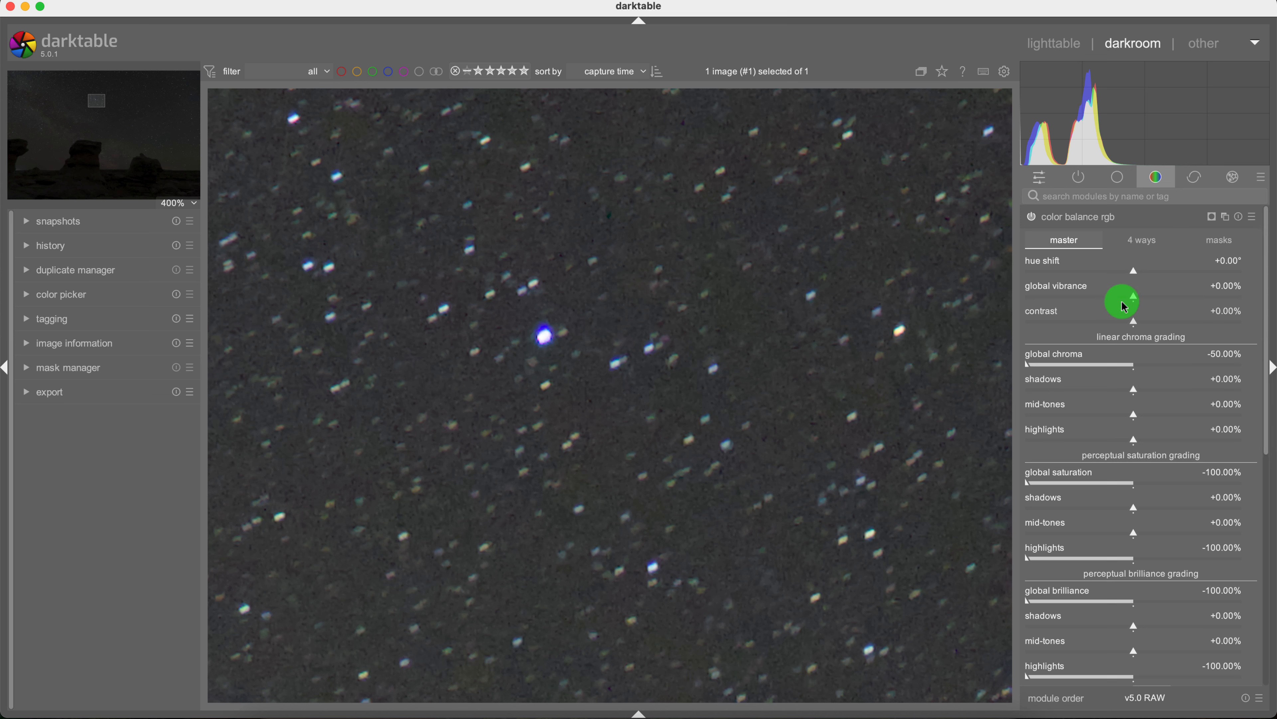
pyautogui.moveTo(1059, 294); pyautogui.dragTo(923, 295)
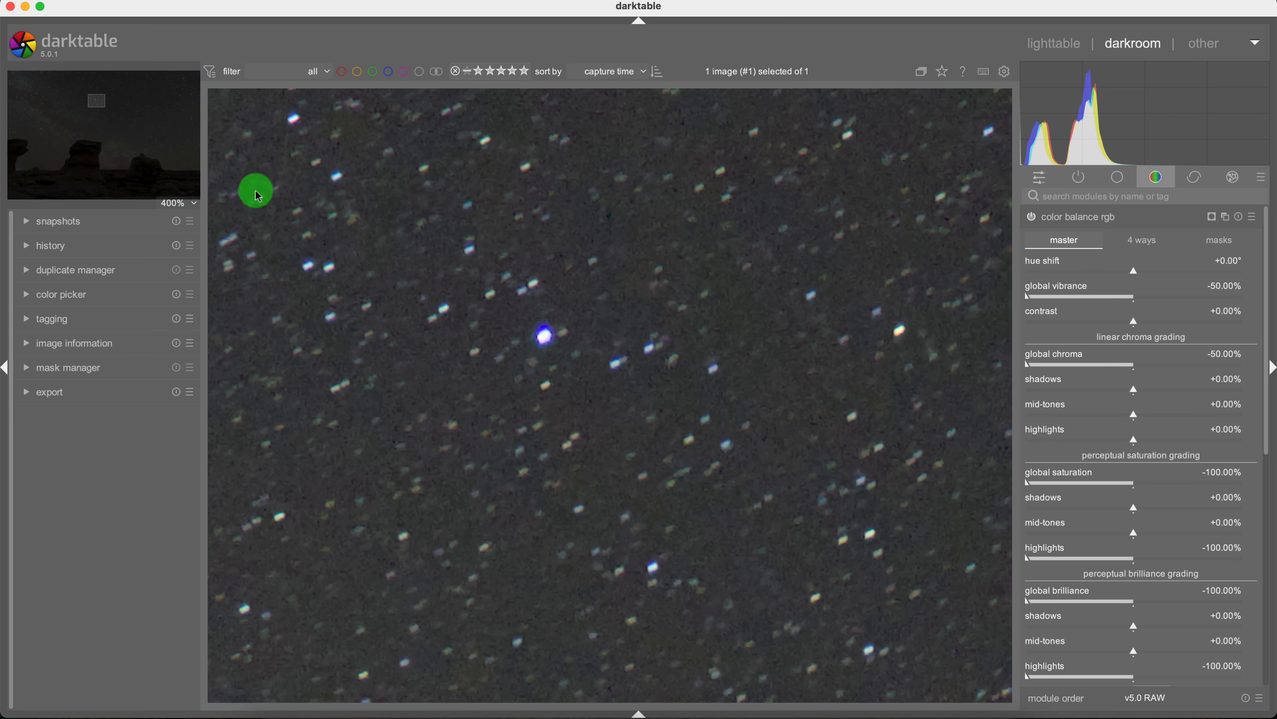
# - Examine the Milky Way stars at 400% and 200% zoom, toggling color balance rgb to compare its effect
pyautogui.moveTo(108, 114); pyautogui.dragTo(50, 126)
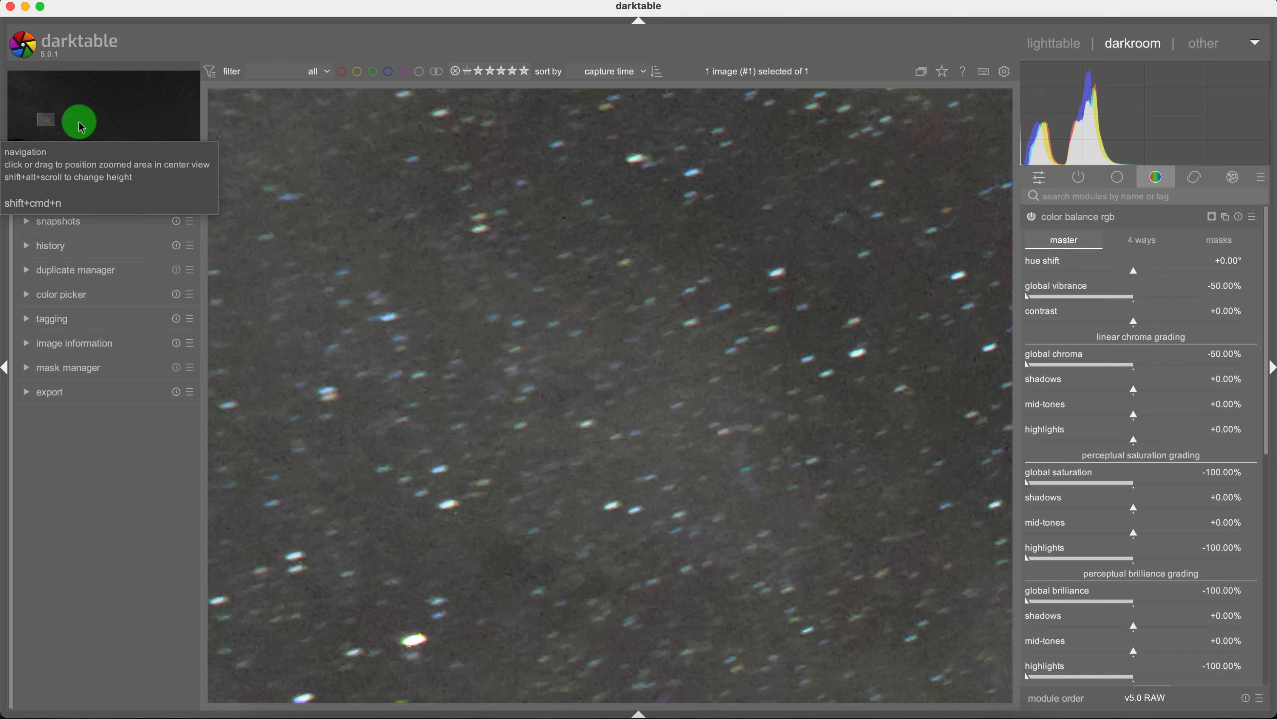
pyautogui.moveTo(53, 129); pyautogui.dragTo(48, 106)
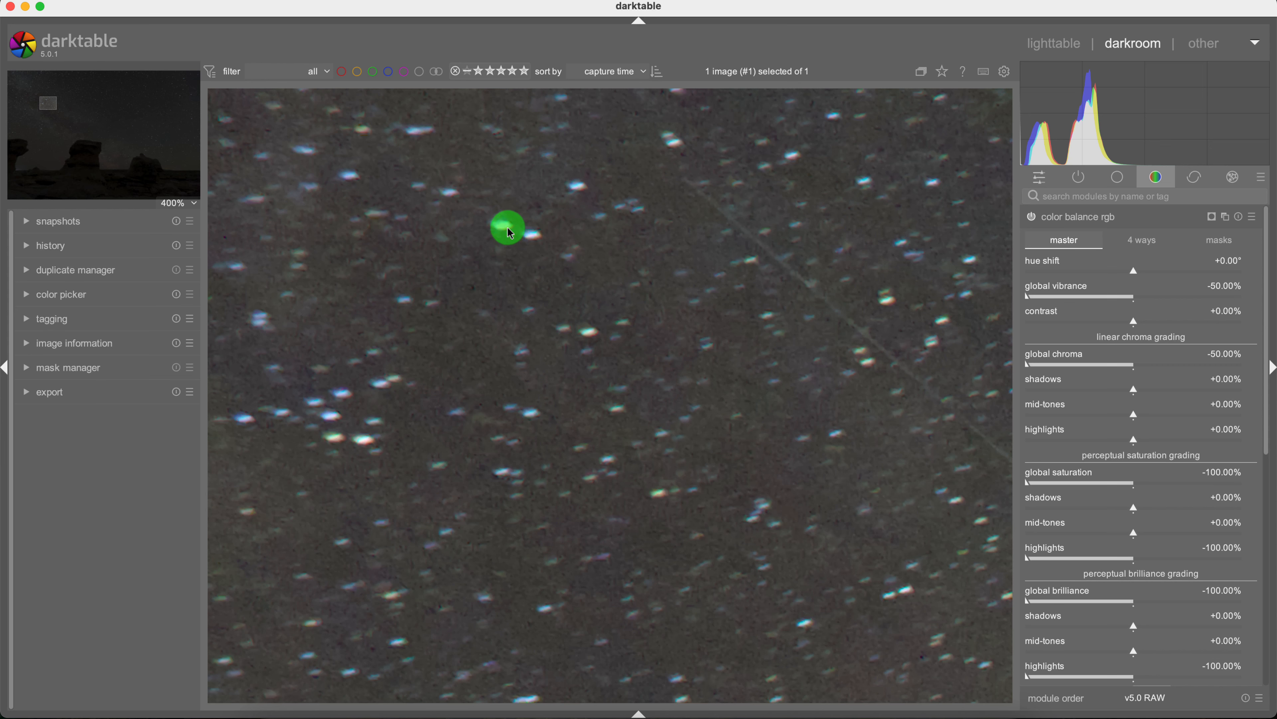
pyautogui.click(1032, 217)
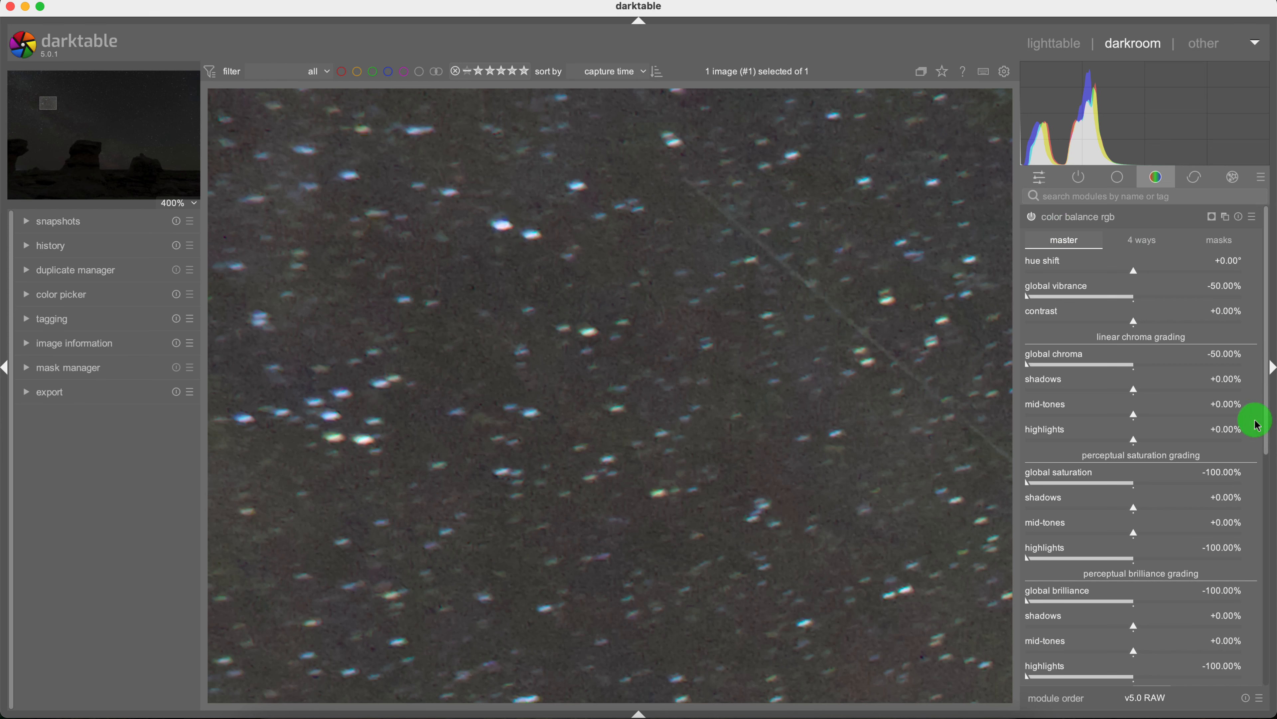
pyautogui.click(1199, 237)
pyautogui.click(186, 203)
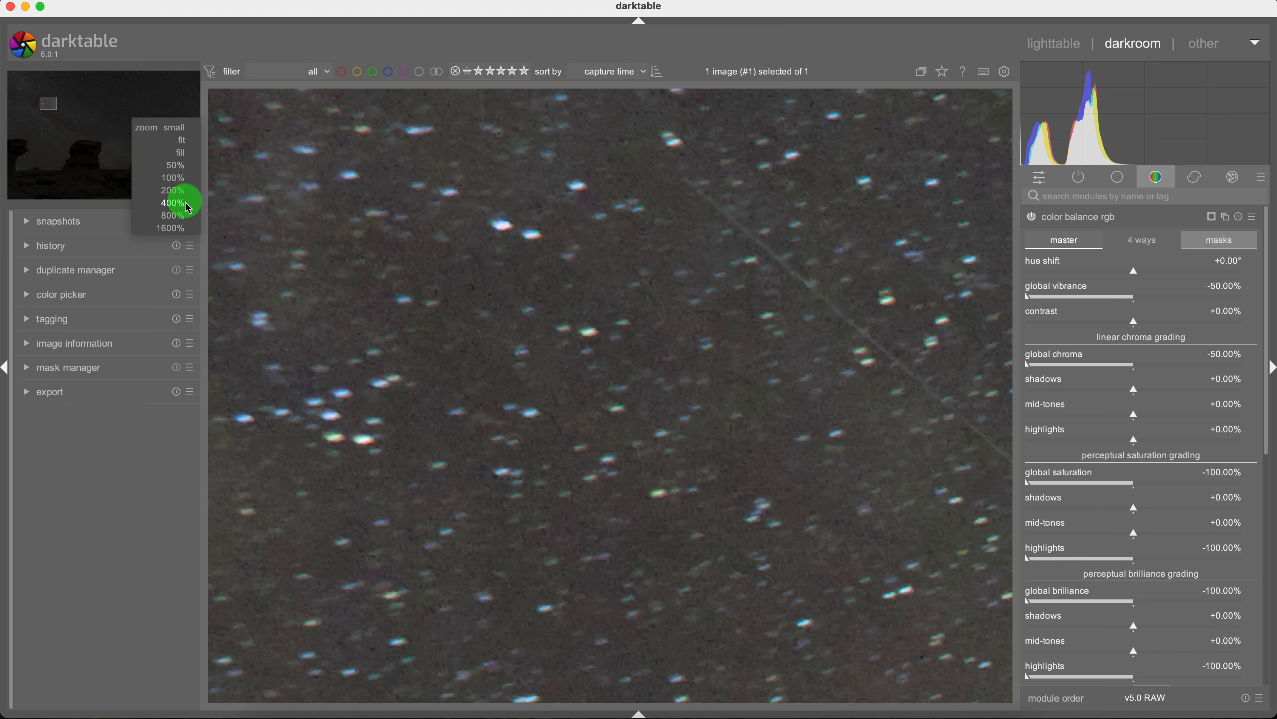
pyautogui.click(182, 196)
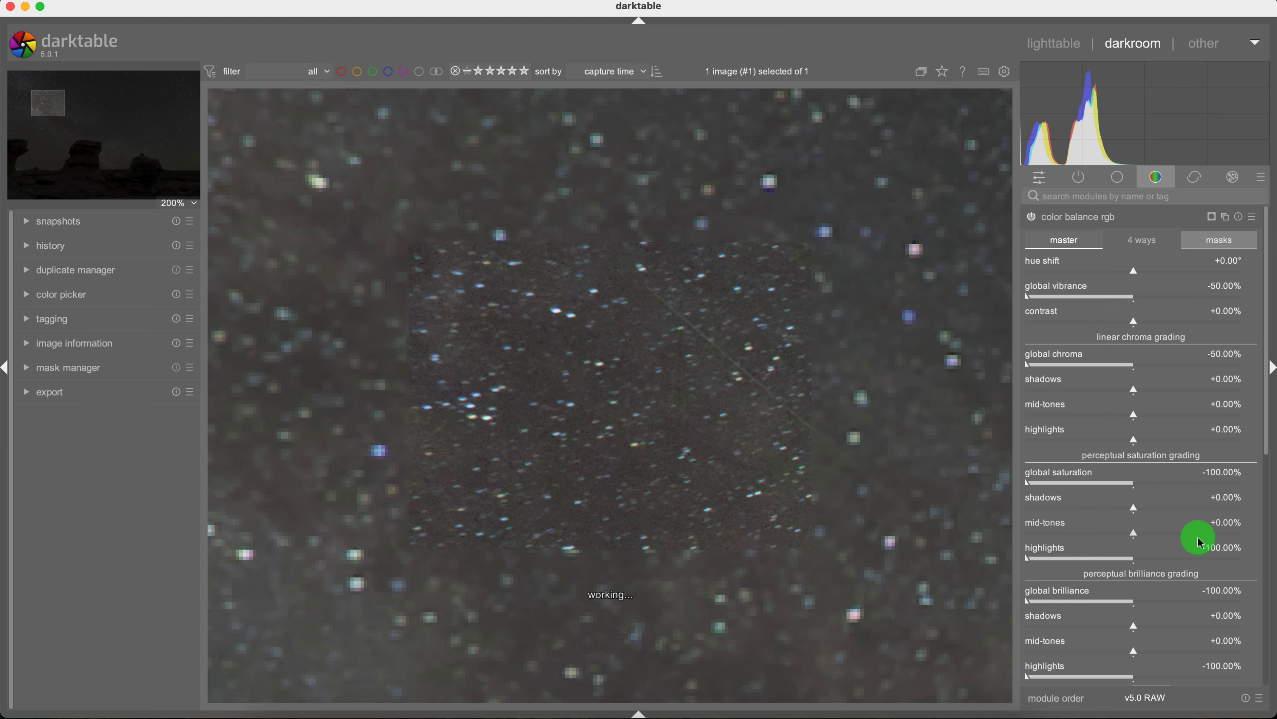
# - Display the mask over the whole photo and widen the parametric mask's Jz input range to 0–0.09
pyautogui.moveTo(1266, 445); pyautogui.dragTo(1271, 628)
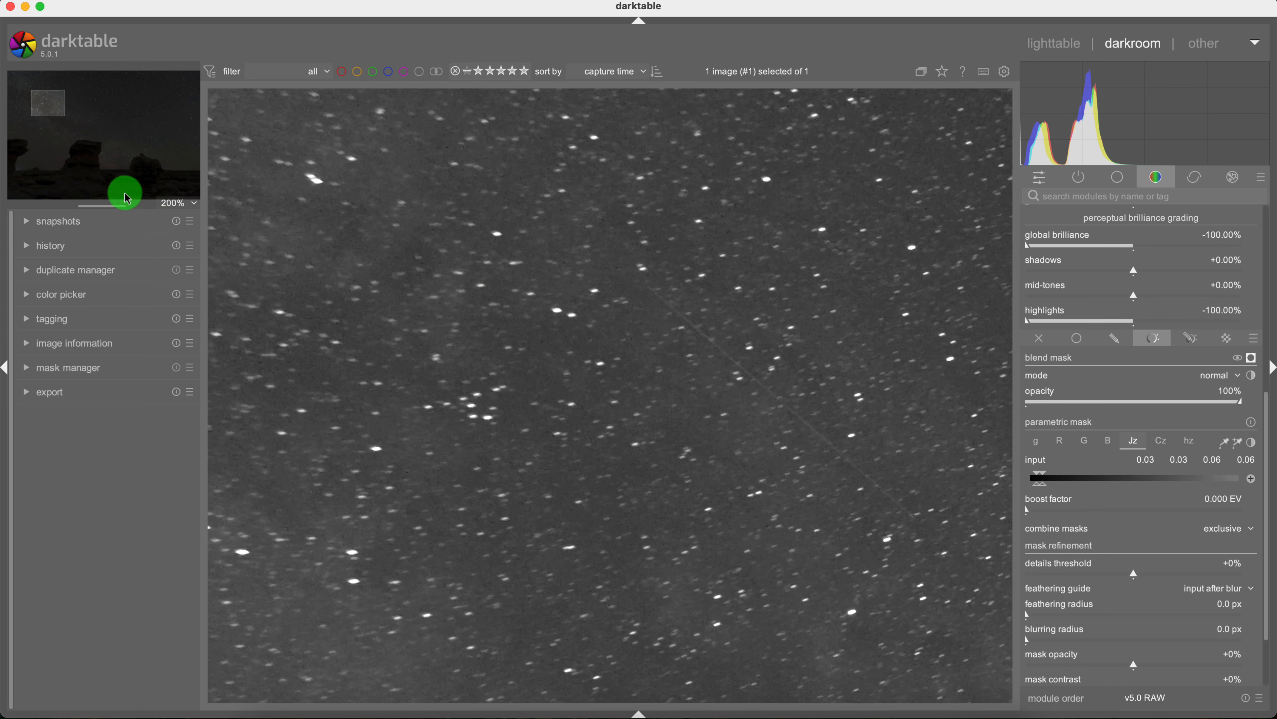
pyautogui.click(182, 204)
pyautogui.click(186, 160)
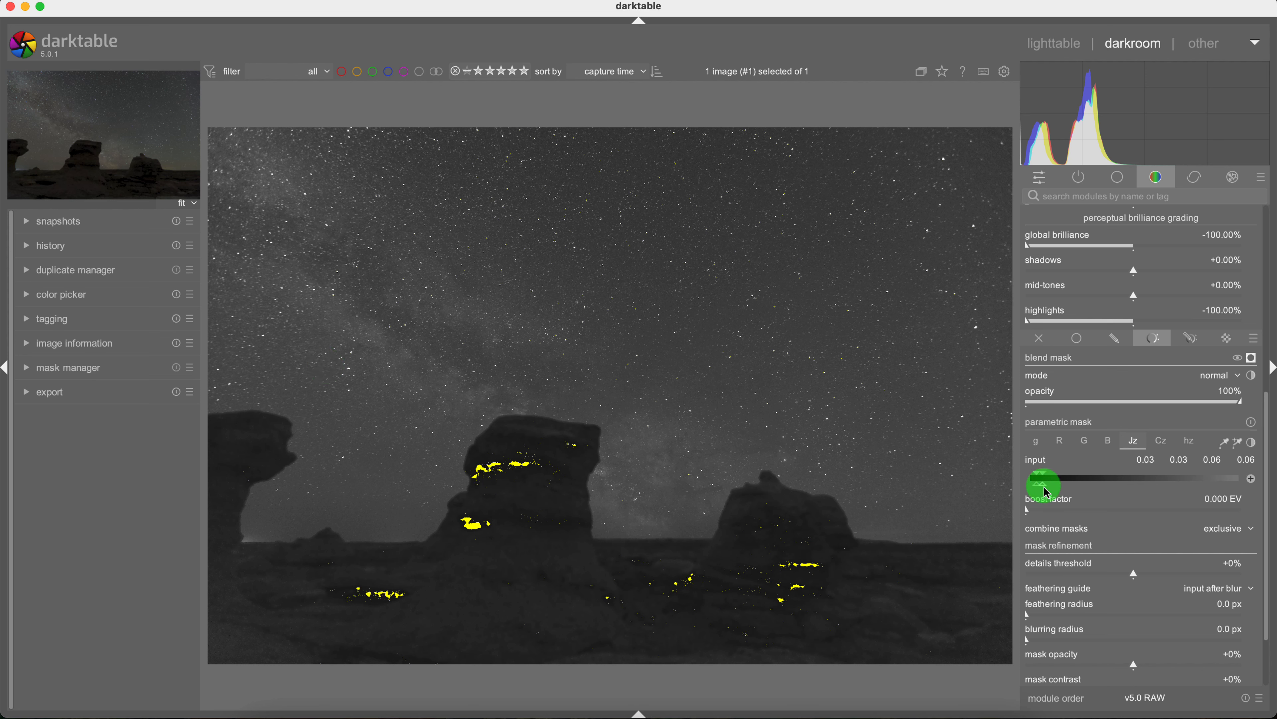
pyautogui.moveTo(1051, 490)
pyautogui.mouseDown()
pyautogui.moveTo(1044, 479)
pyautogui.moveTo(1061, 483)
pyautogui.mouseUp()
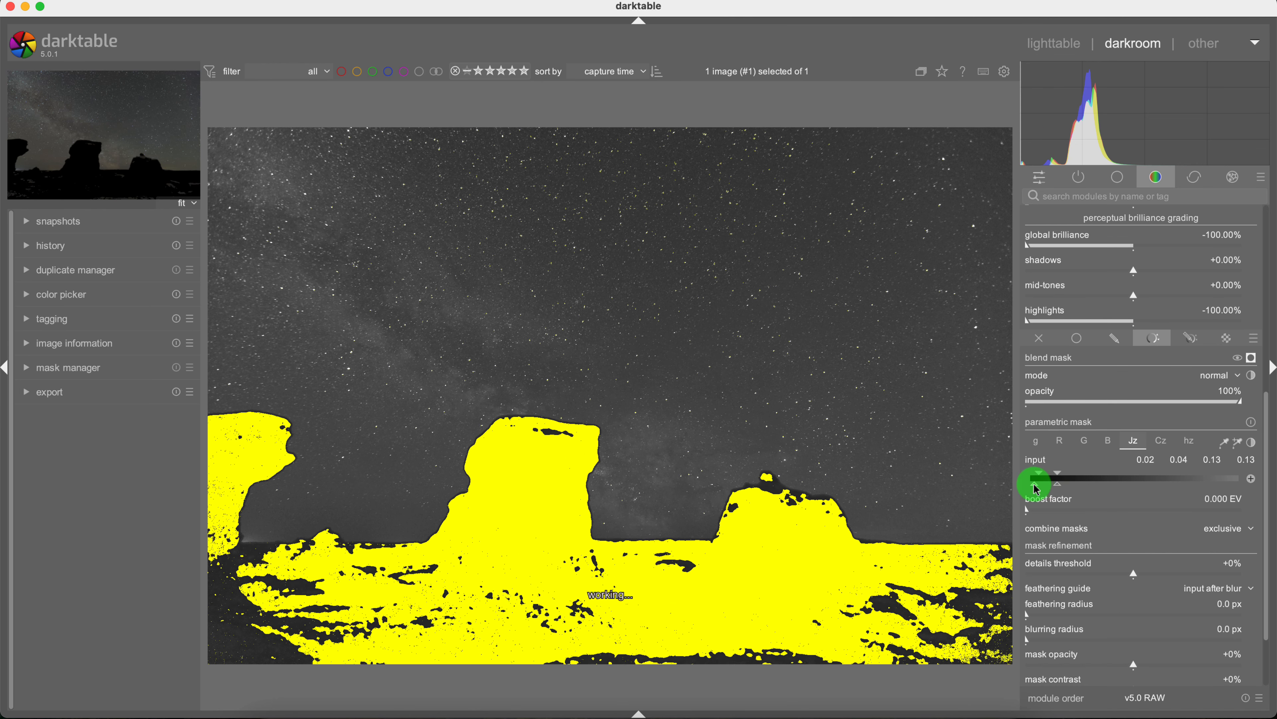
pyautogui.moveTo(1022, 473); pyautogui.dragTo(1051, 488)
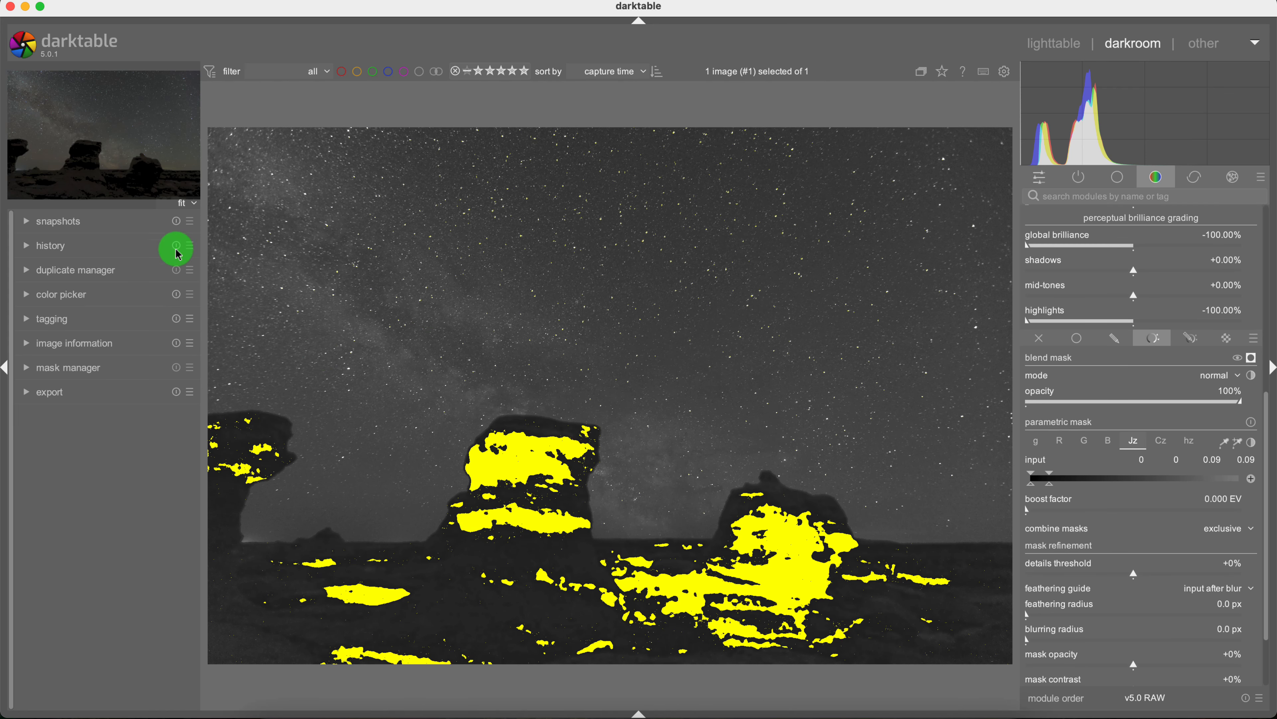
# - Examine the mask's coverage of the stars at 400% zoom and across the whole photo
pyautogui.click(191, 203)
pyautogui.click(174, 266)
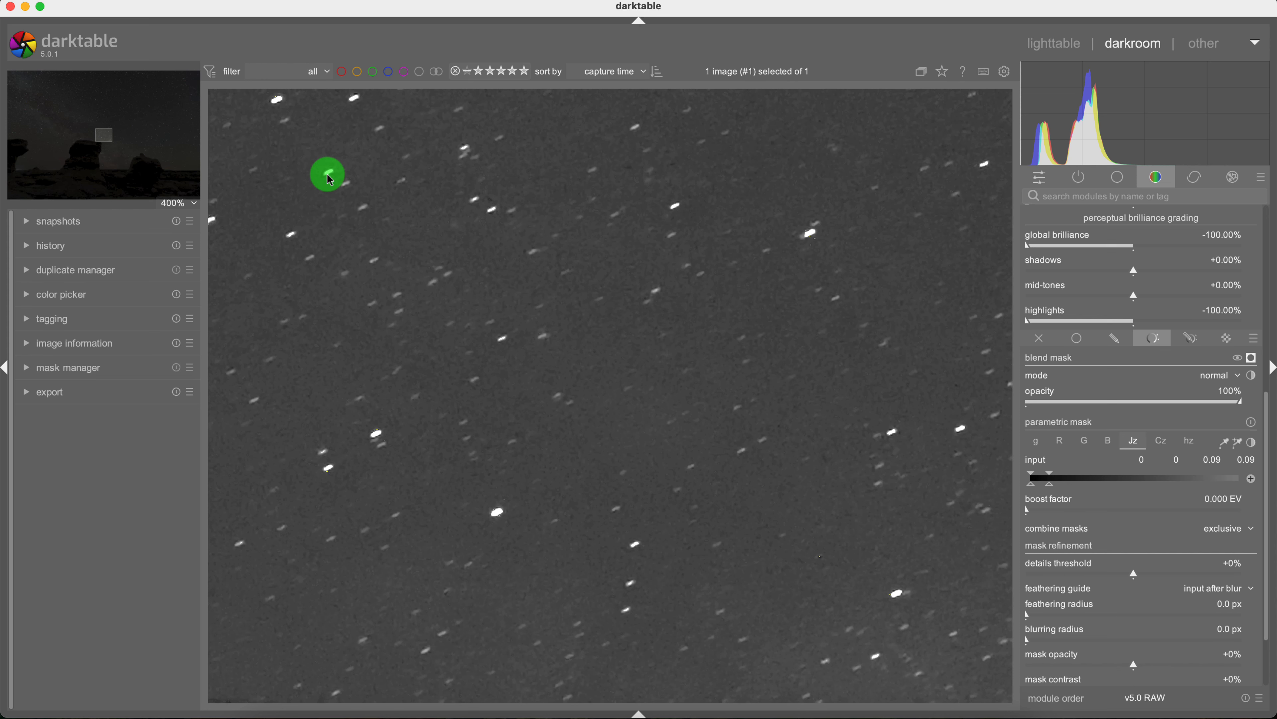
pyautogui.click(177, 204)
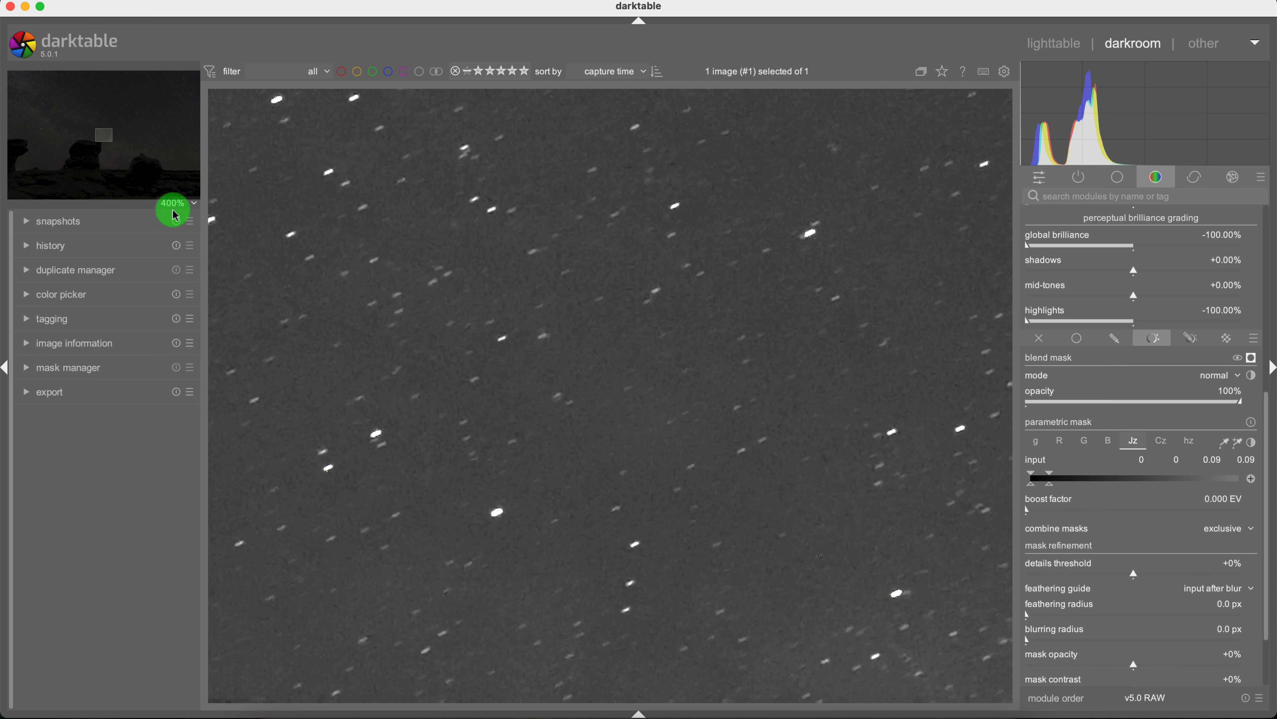
pyautogui.click(185, 209)
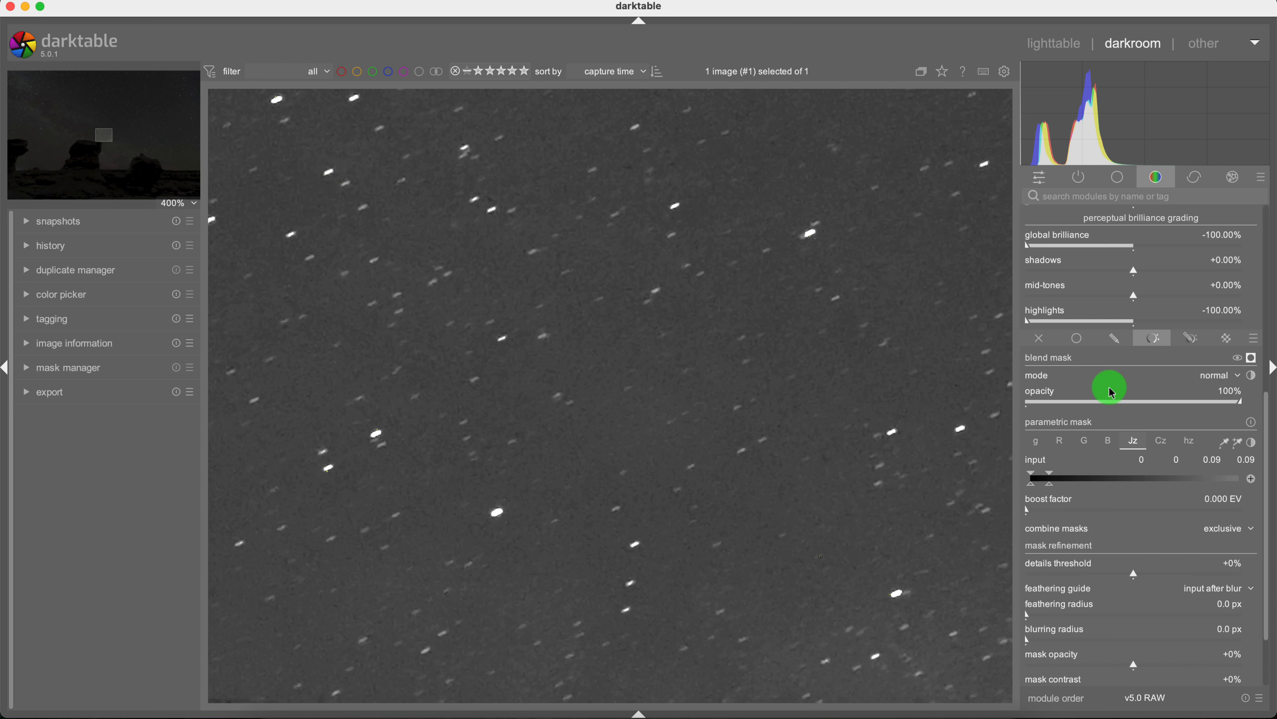
pyautogui.click(191, 200)
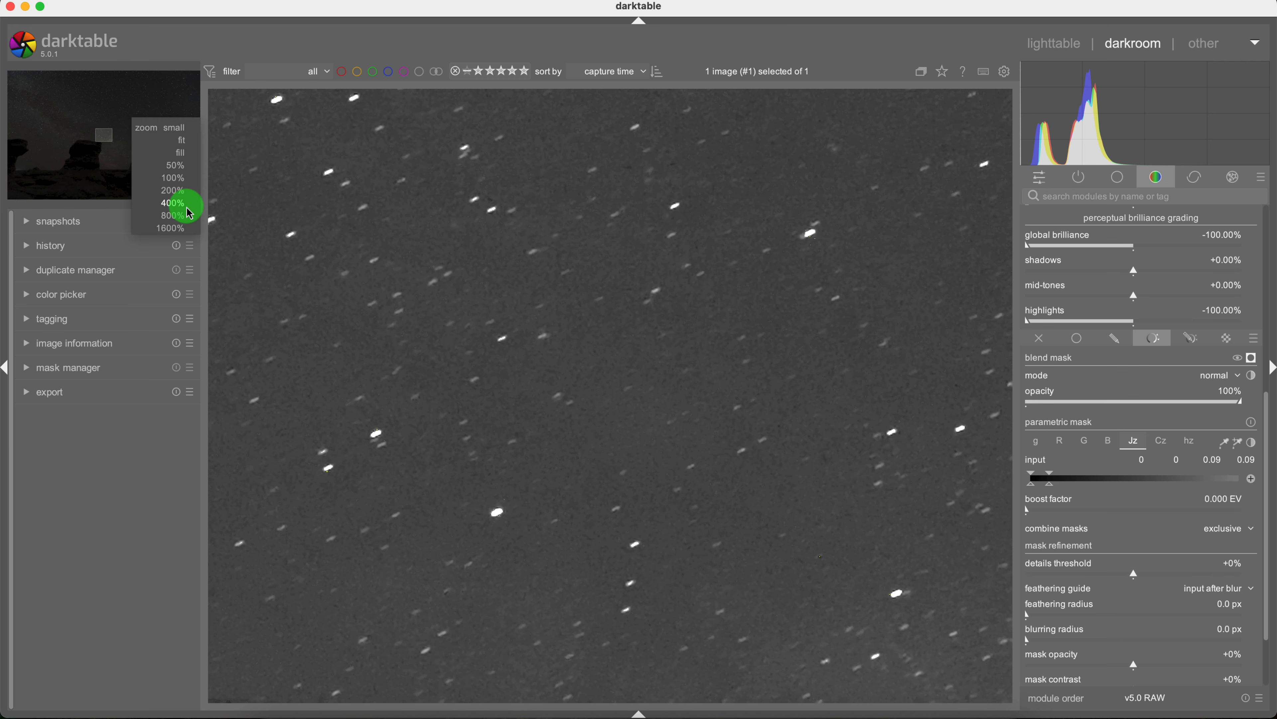
pyautogui.click(183, 141)
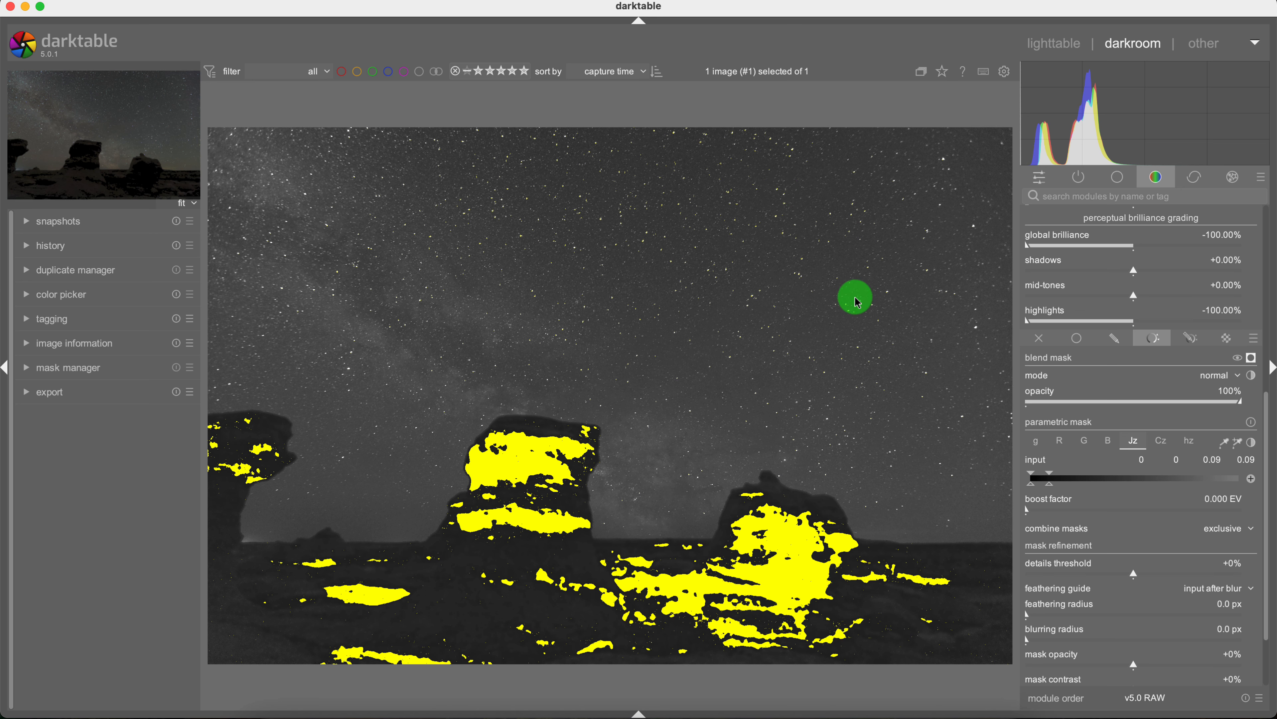
pyautogui.click(186, 207)
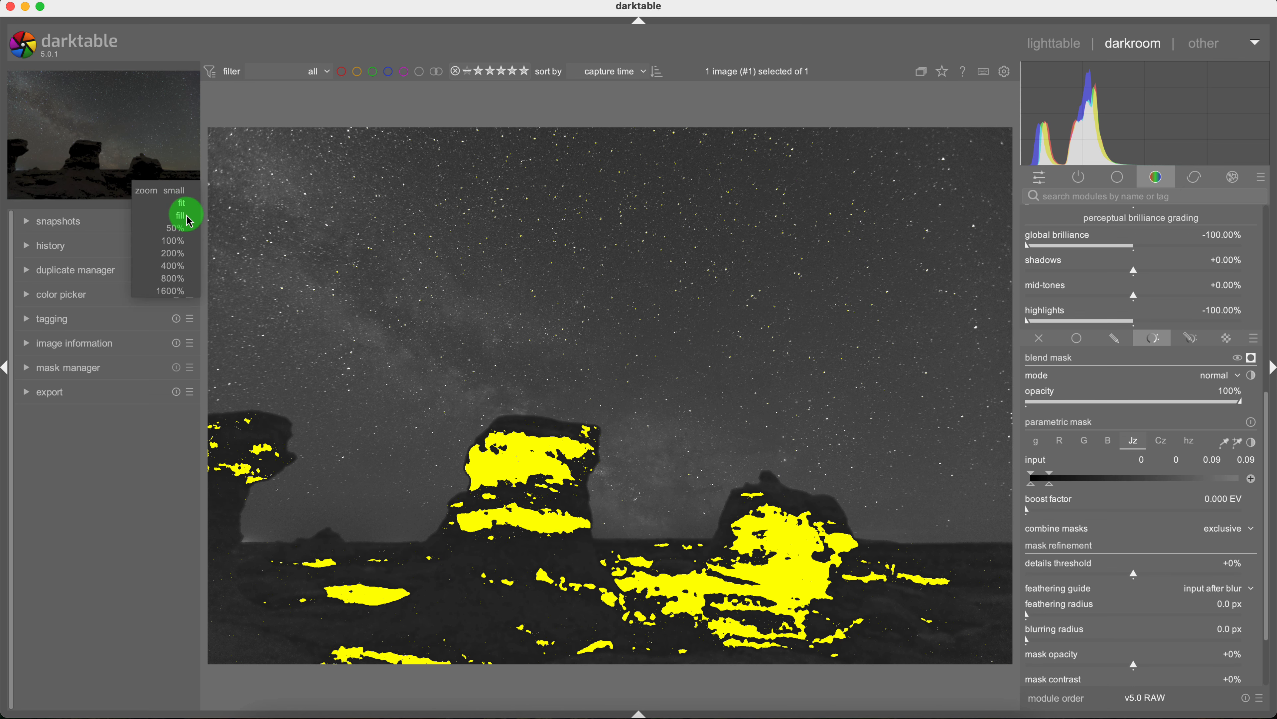
pyautogui.click(173, 266)
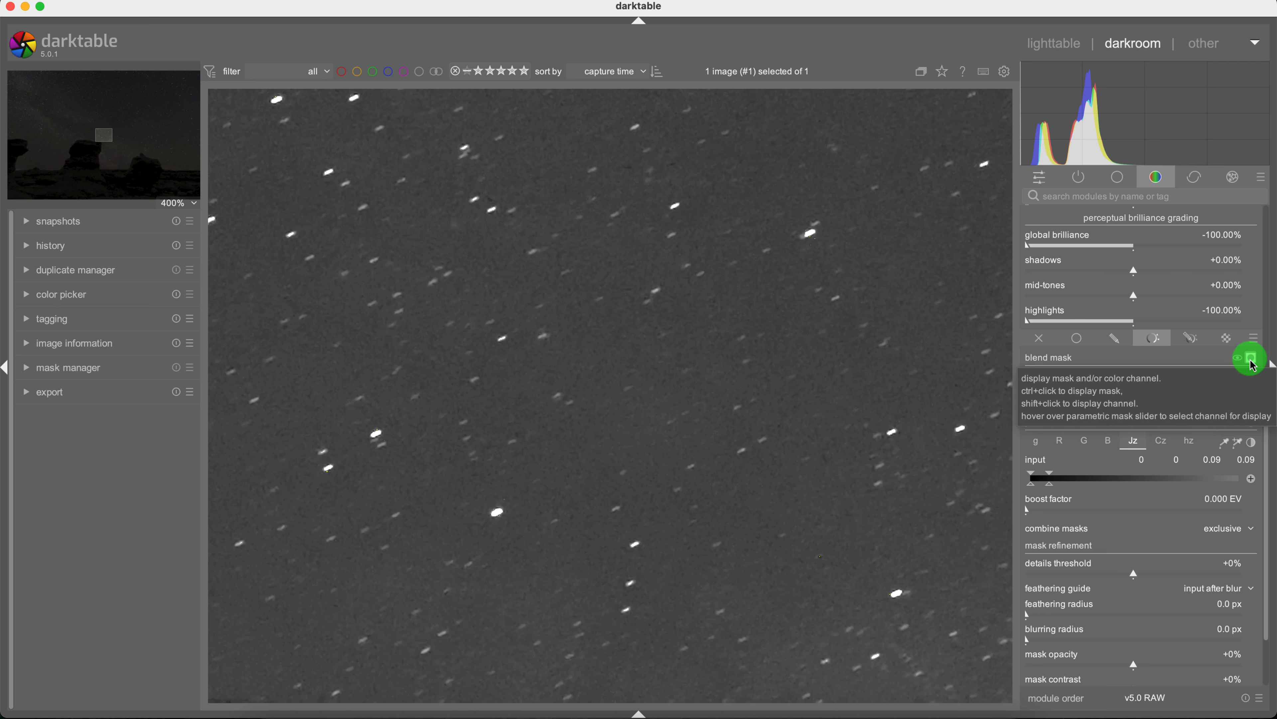
# - Hide the mask overlay and inspect a bright star above the rocks at 1600% zoom
pyautogui.click(1251, 358)
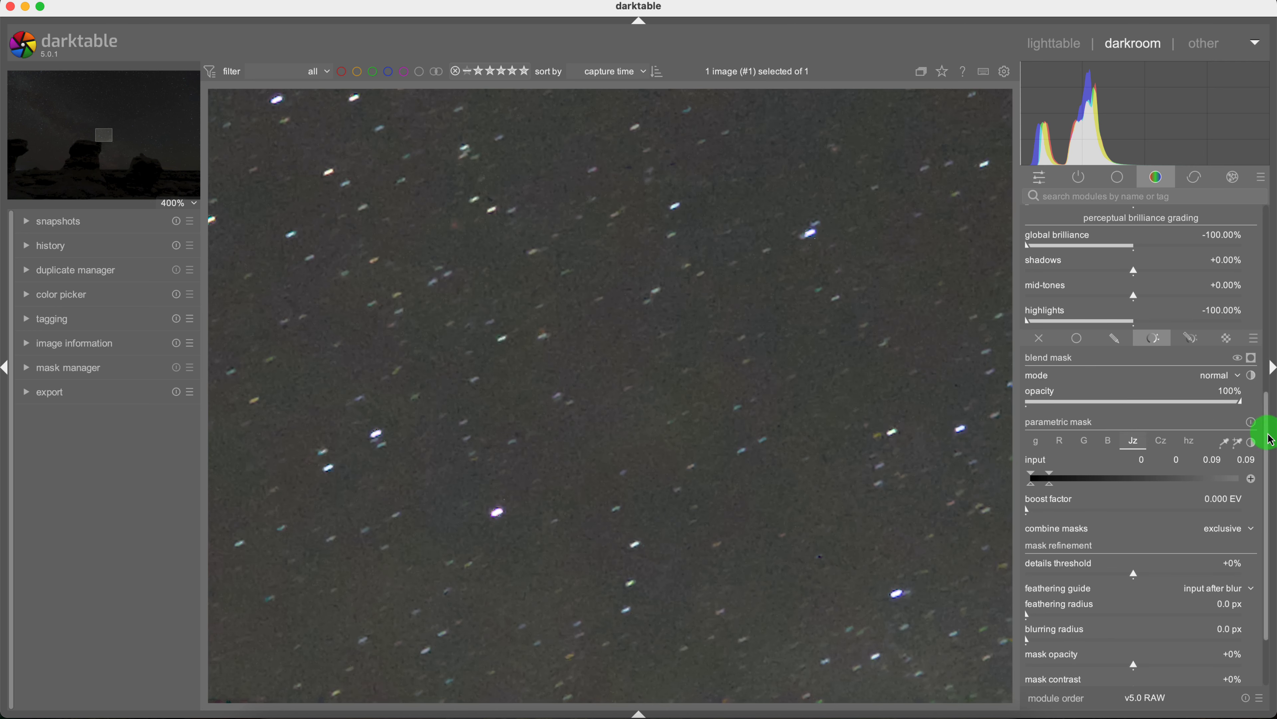
pyautogui.moveTo(1270, 440); pyautogui.dragTo(1255, 269)
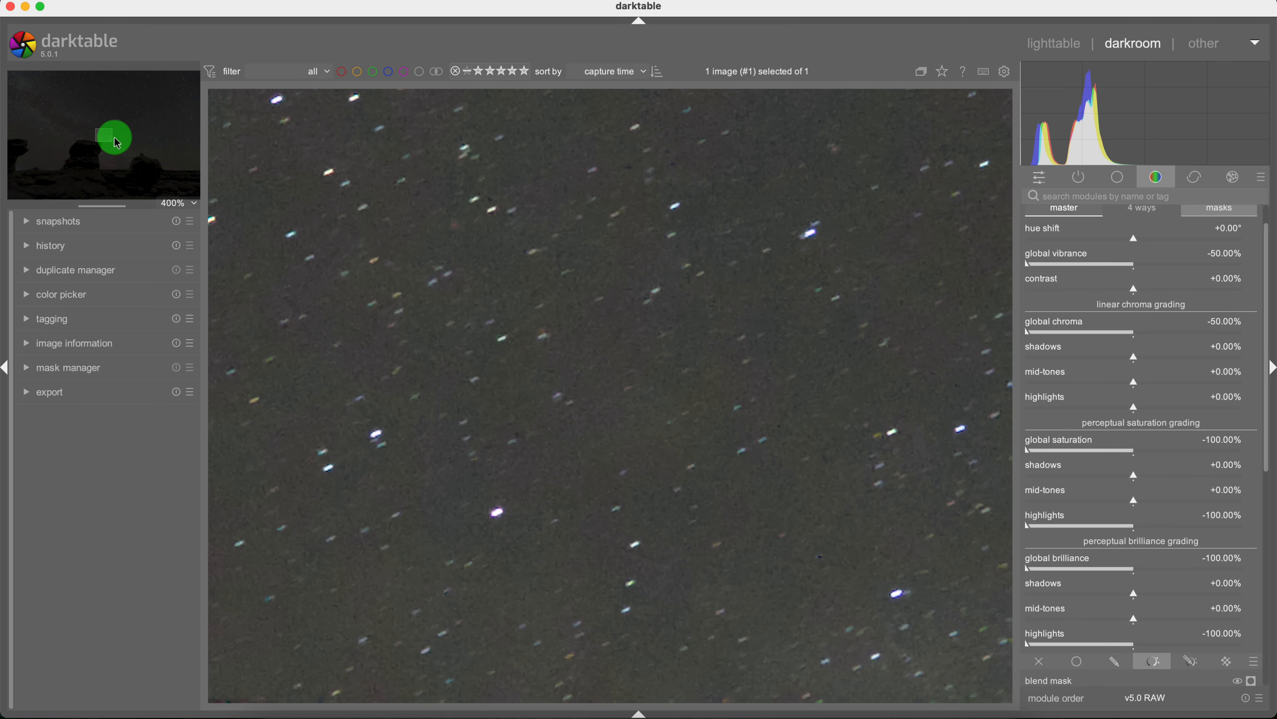
pyautogui.moveTo(118, 143); pyautogui.dragTo(106, 142)
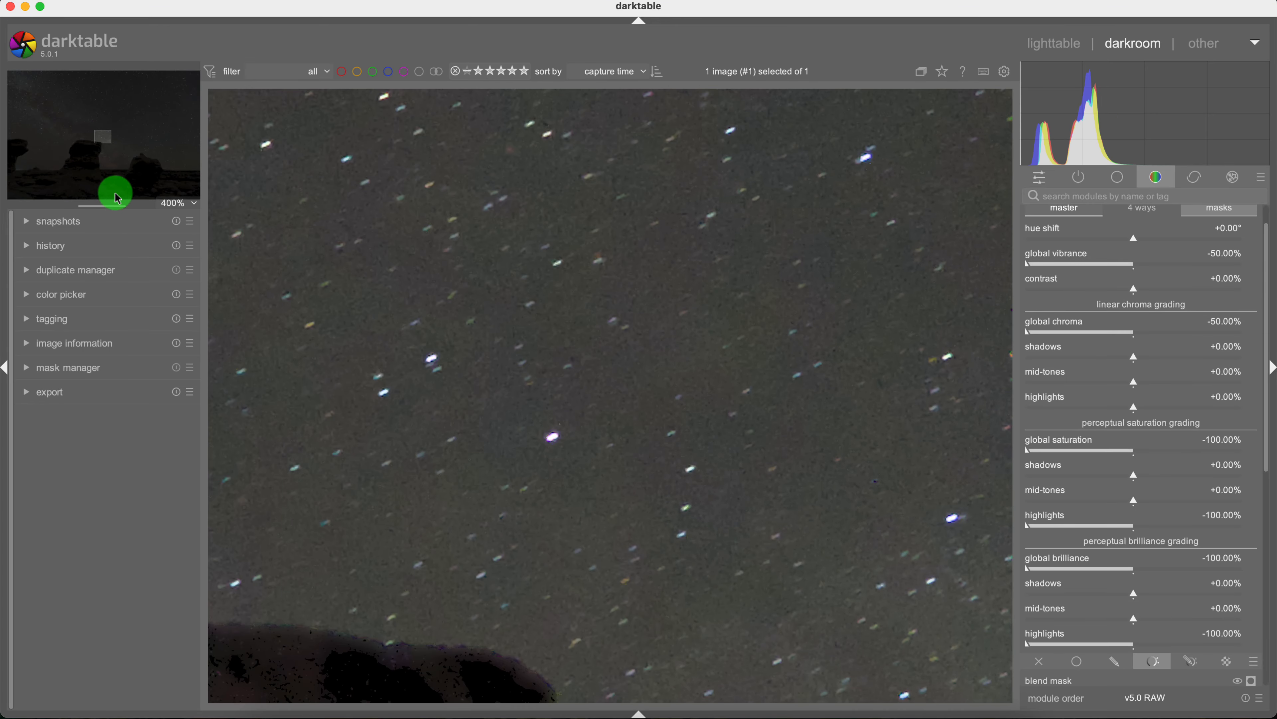
pyautogui.click(190, 204)
pyautogui.click(177, 228)
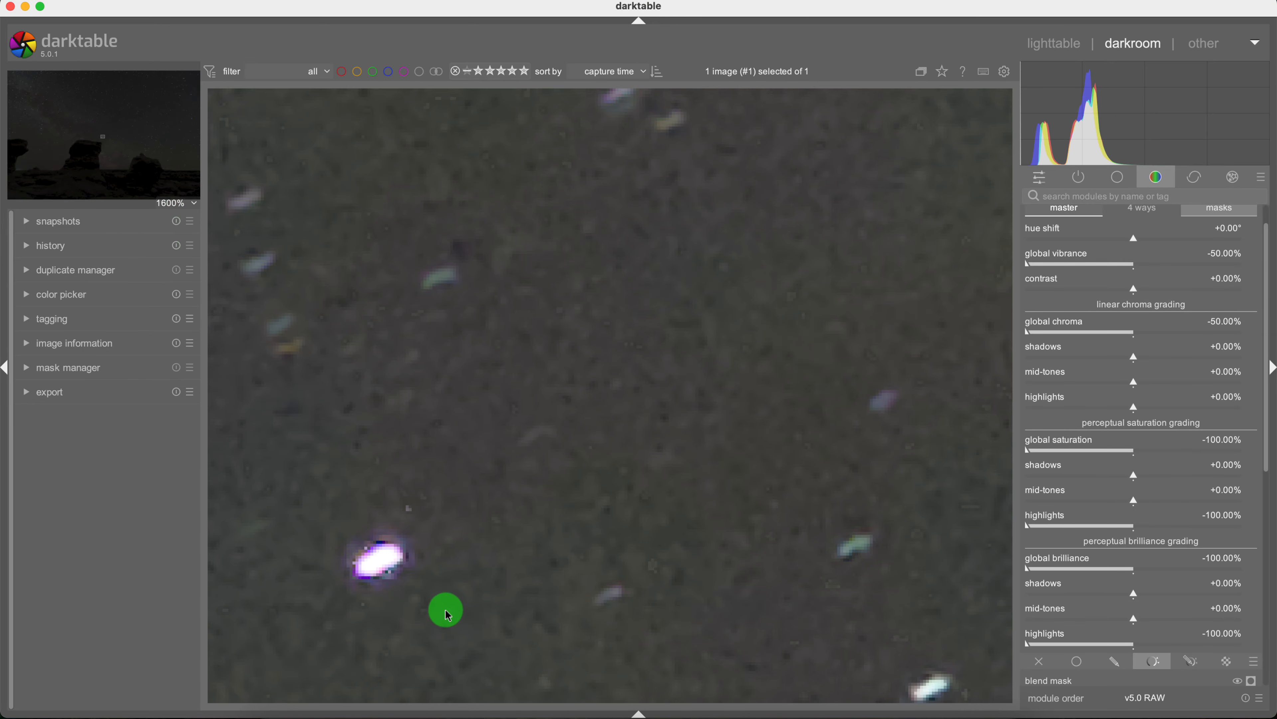
pyautogui.moveTo(378, 544); pyautogui.dragTo(503, 384)
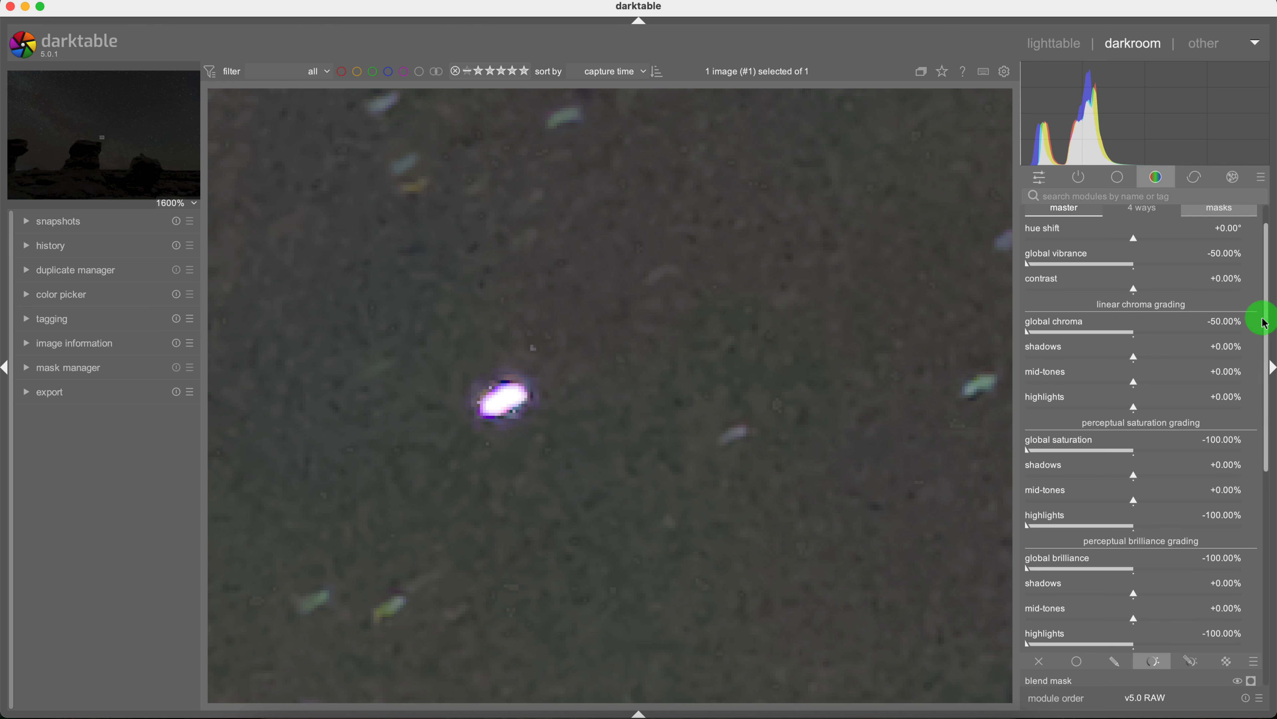
# - Toggle color balance rgb to compare its effect on the bright star at 1600%, and examine the photo at 800% and whole-image view
pyautogui.scroll(2, 1263, 312)
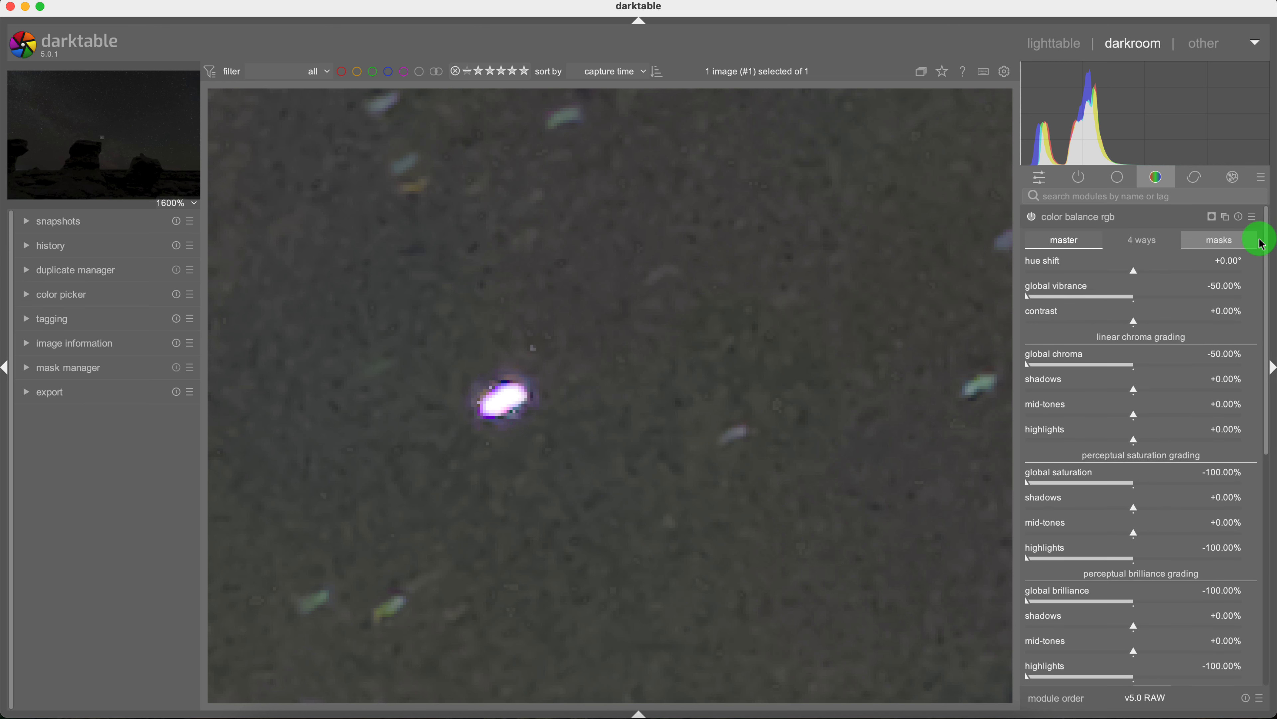
pyautogui.click(1032, 217)
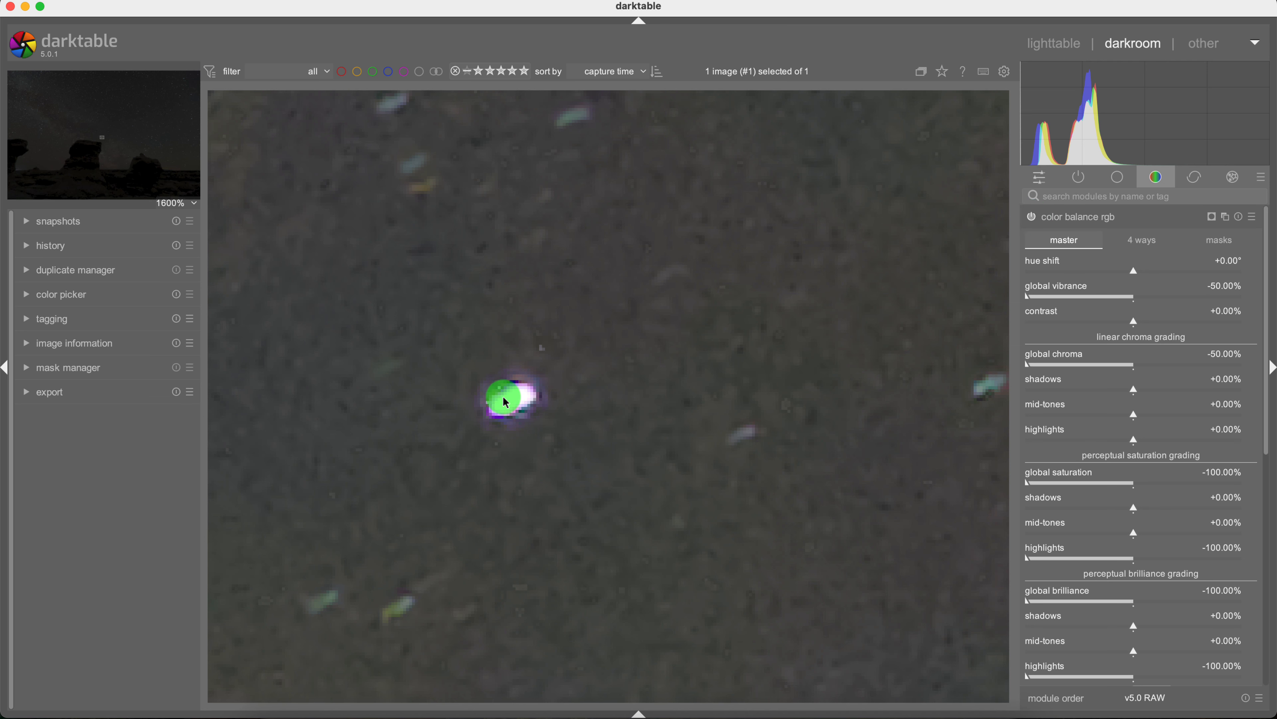
pyautogui.click(193, 203)
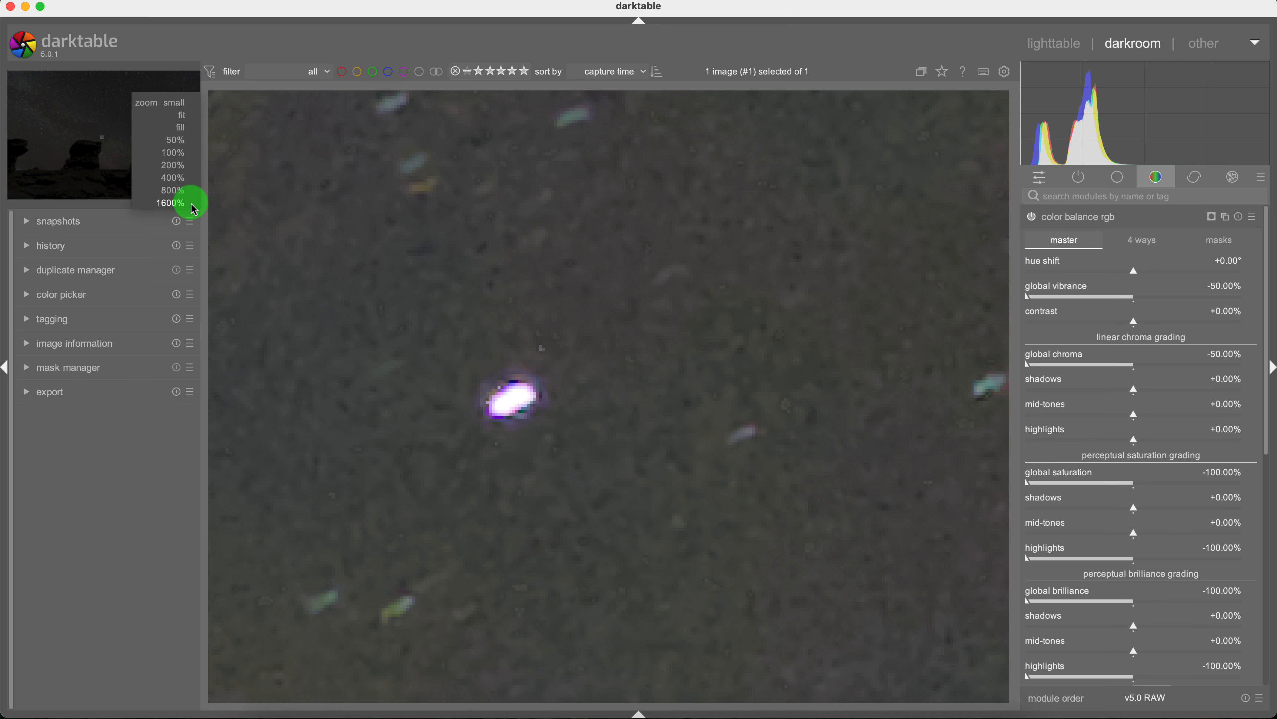
pyautogui.click(186, 120)
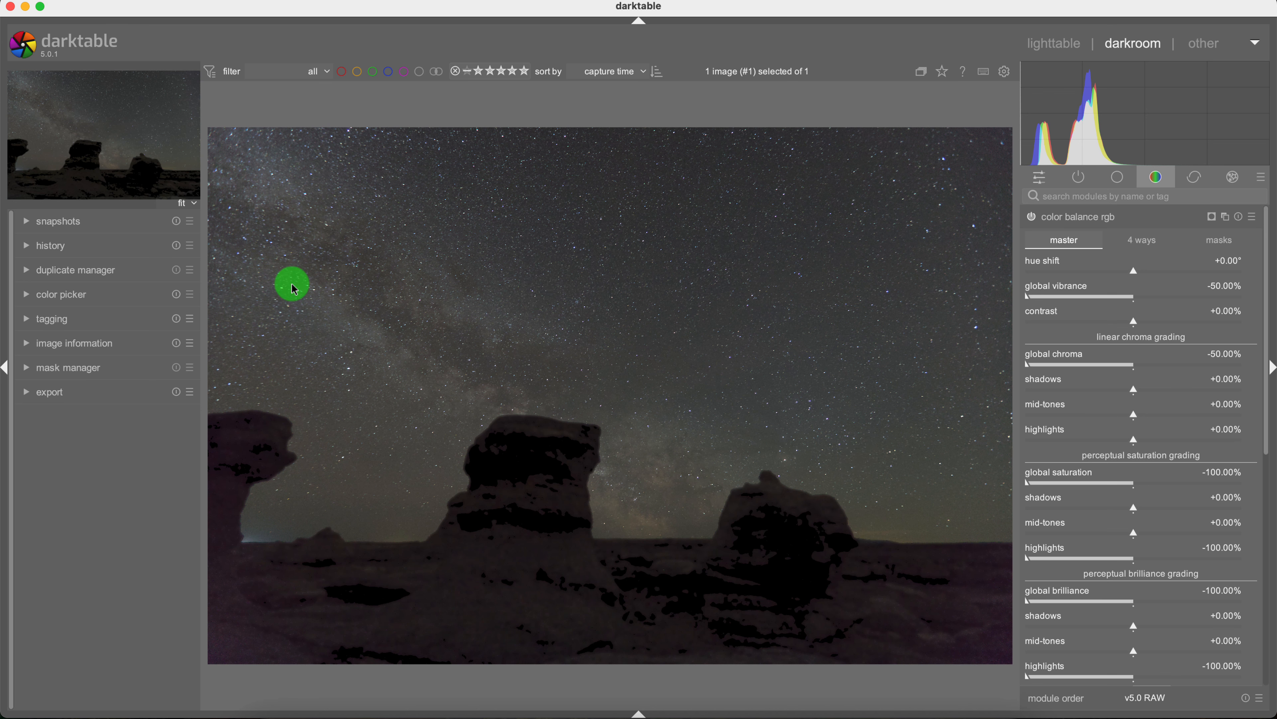
pyautogui.click(185, 203)
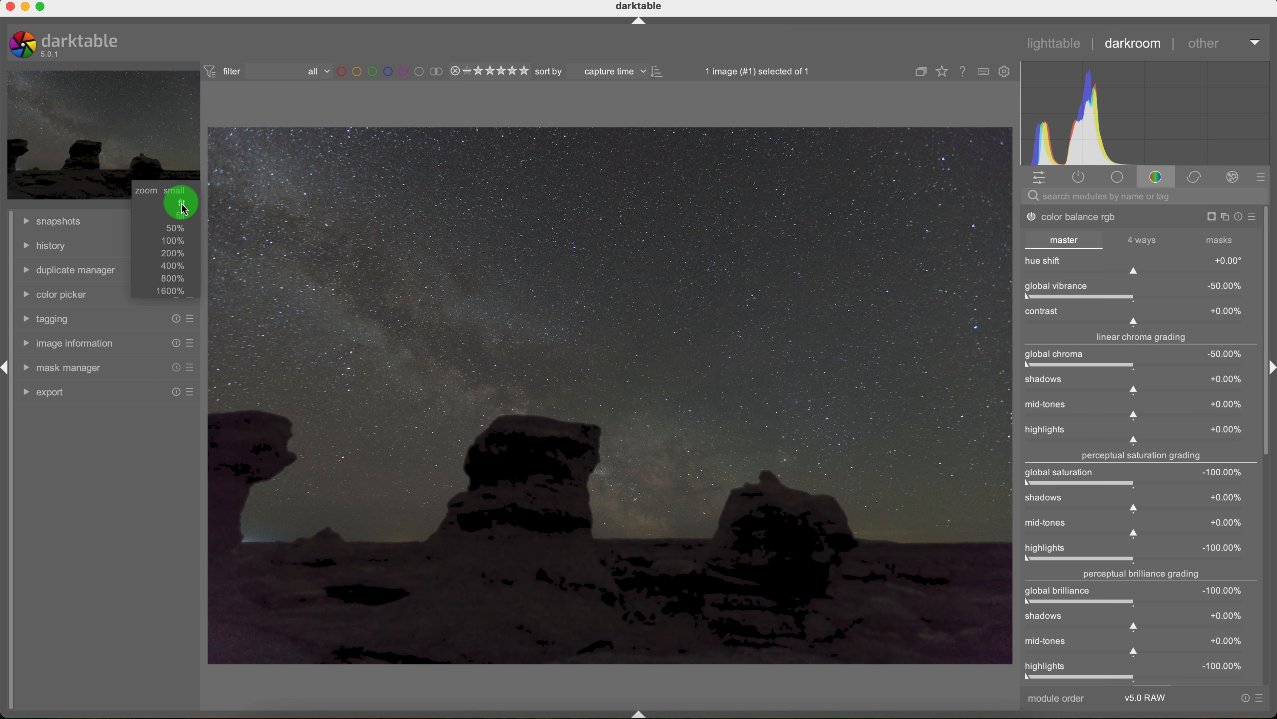
pyautogui.click(183, 279)
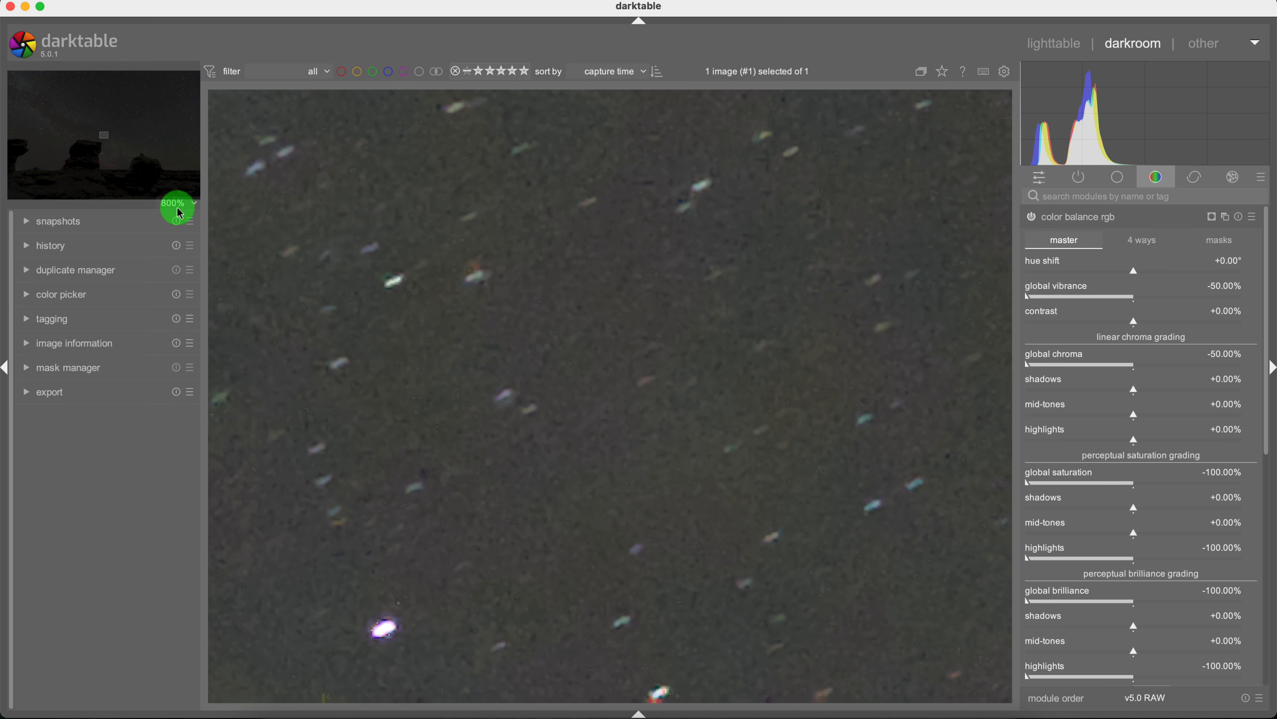
pyautogui.click(180, 210)
pyautogui.click(182, 126)
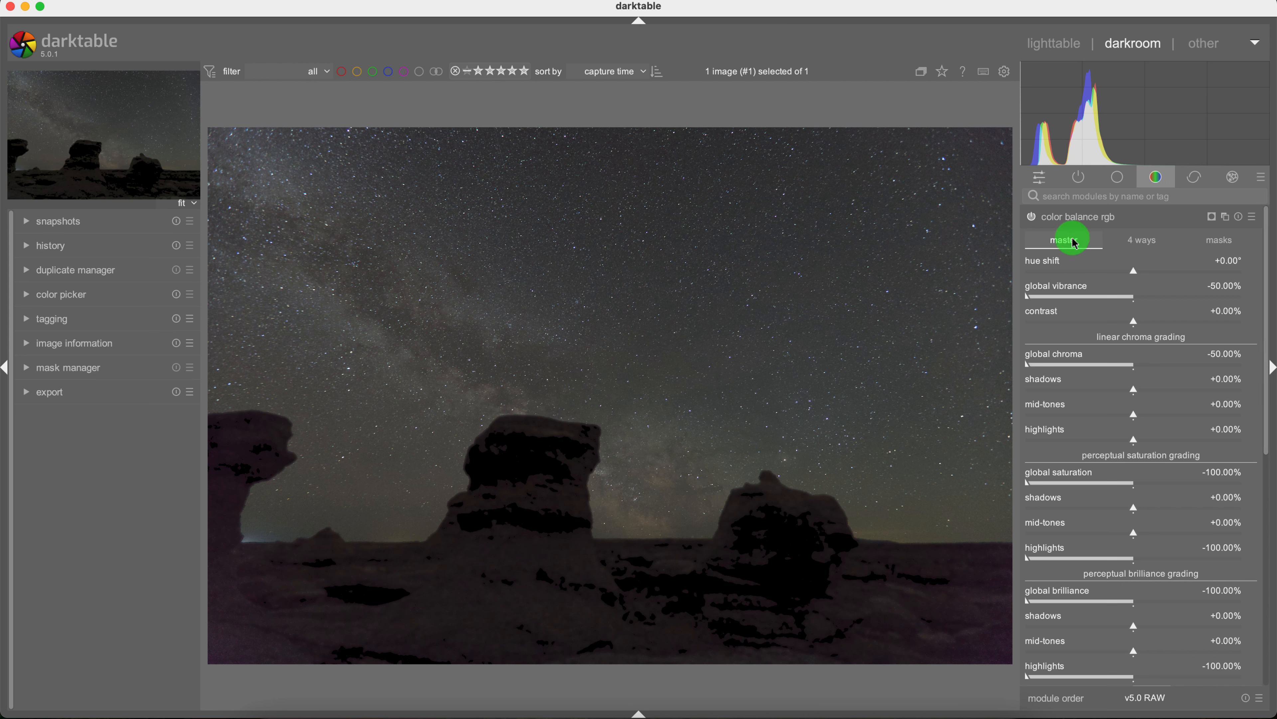
# - Collapse the color balance rgb module and name its instance "desaturate stars"
pyautogui.click(1148, 217)
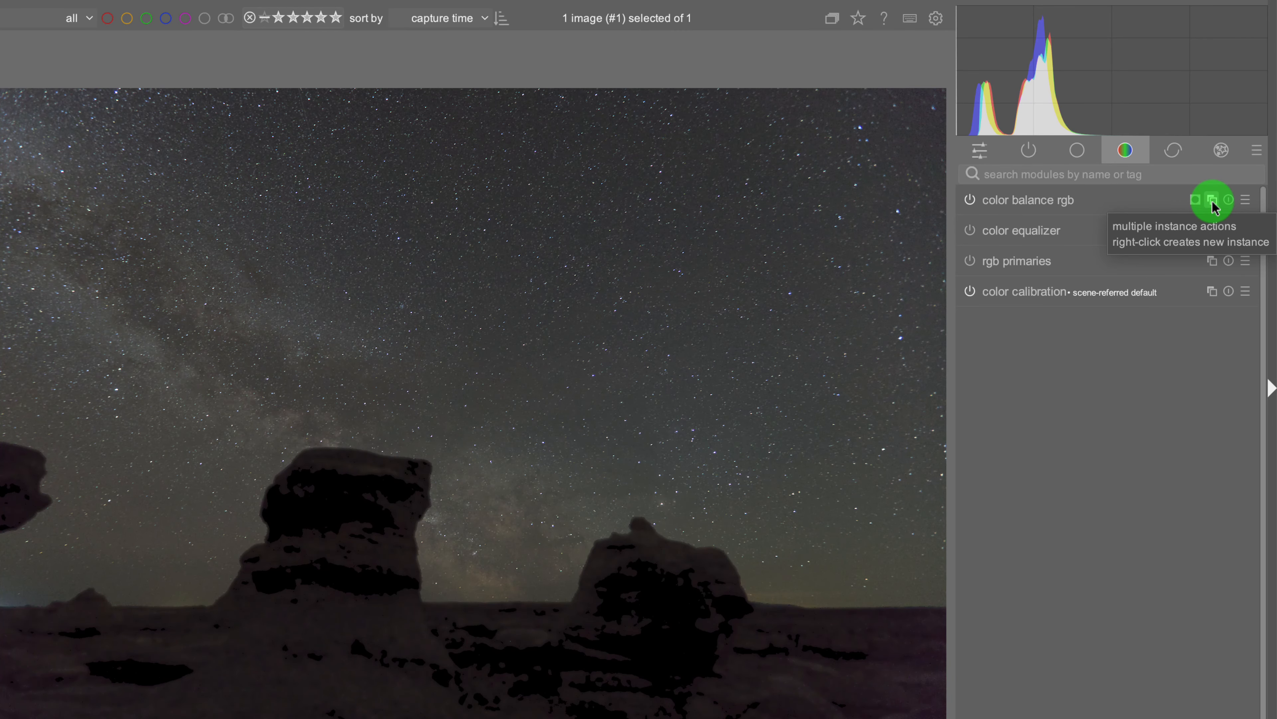
pyautogui.moveTo(1041, 205)
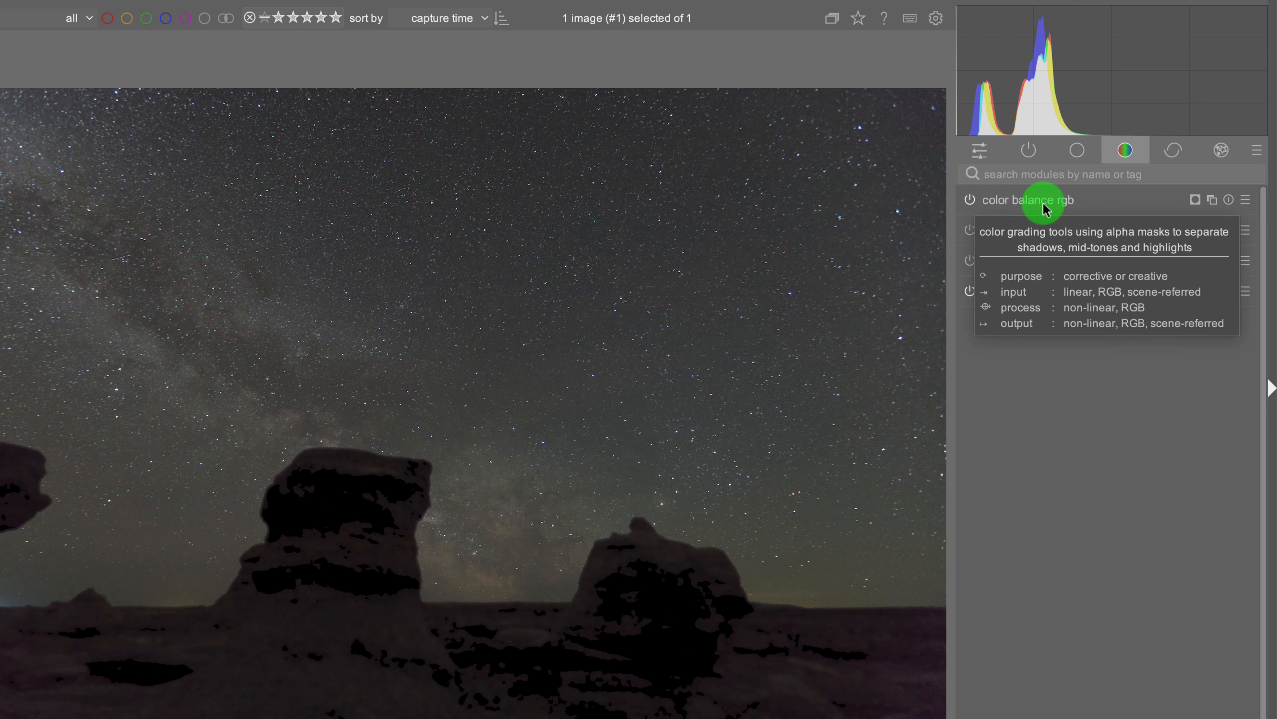
pyautogui.keyDown('ctrl'); pyautogui.click(1082, 204); pyautogui.keyUp('ctrl')
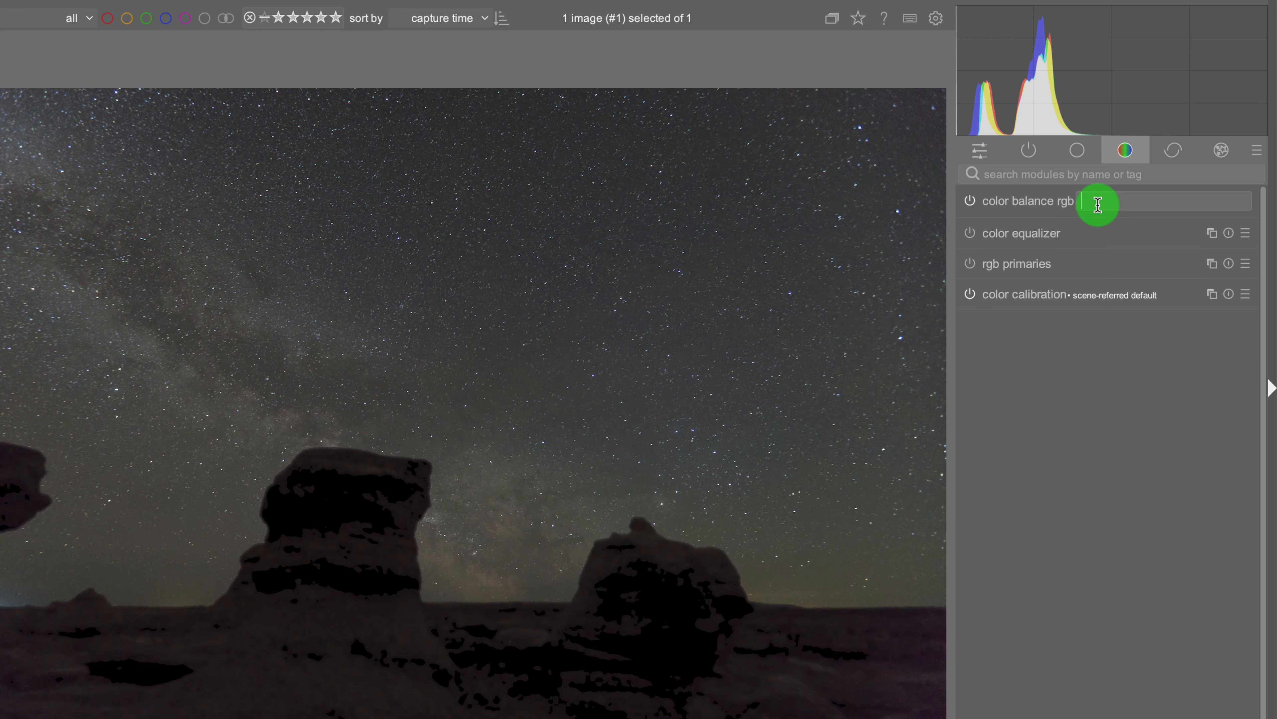
pyautogui.write('desaturate stars')
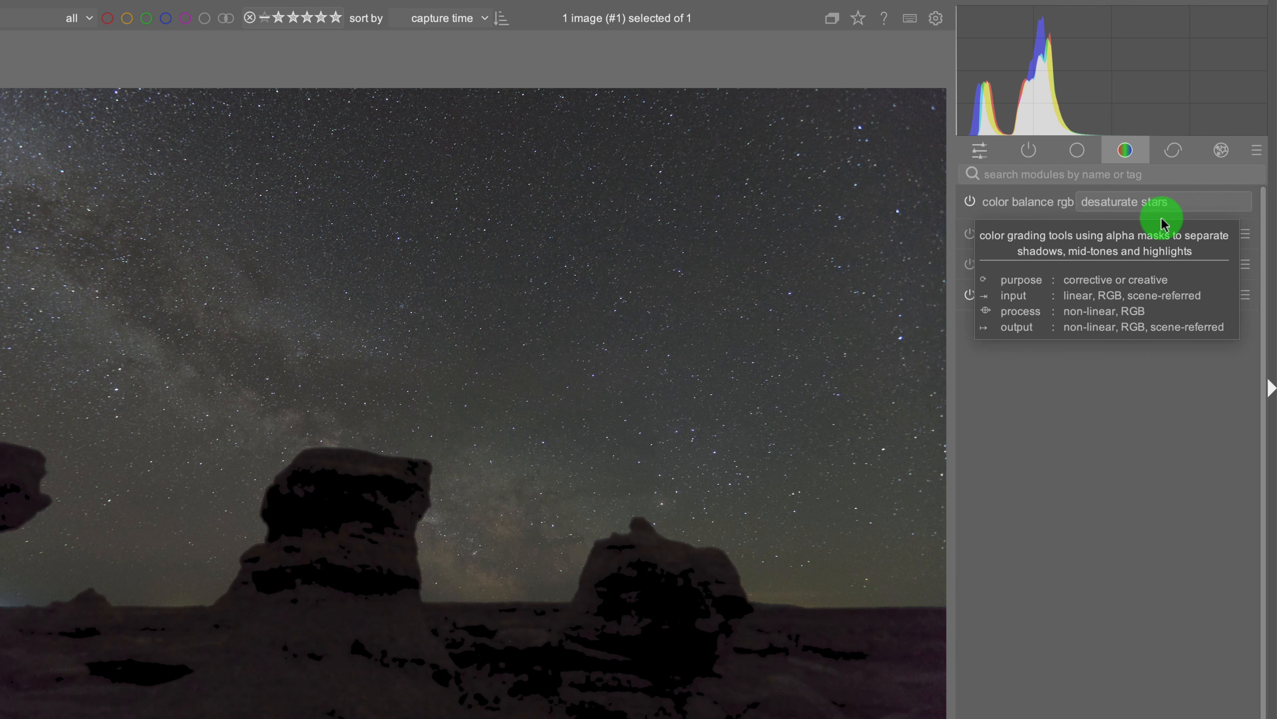
pyautogui.press('Return')
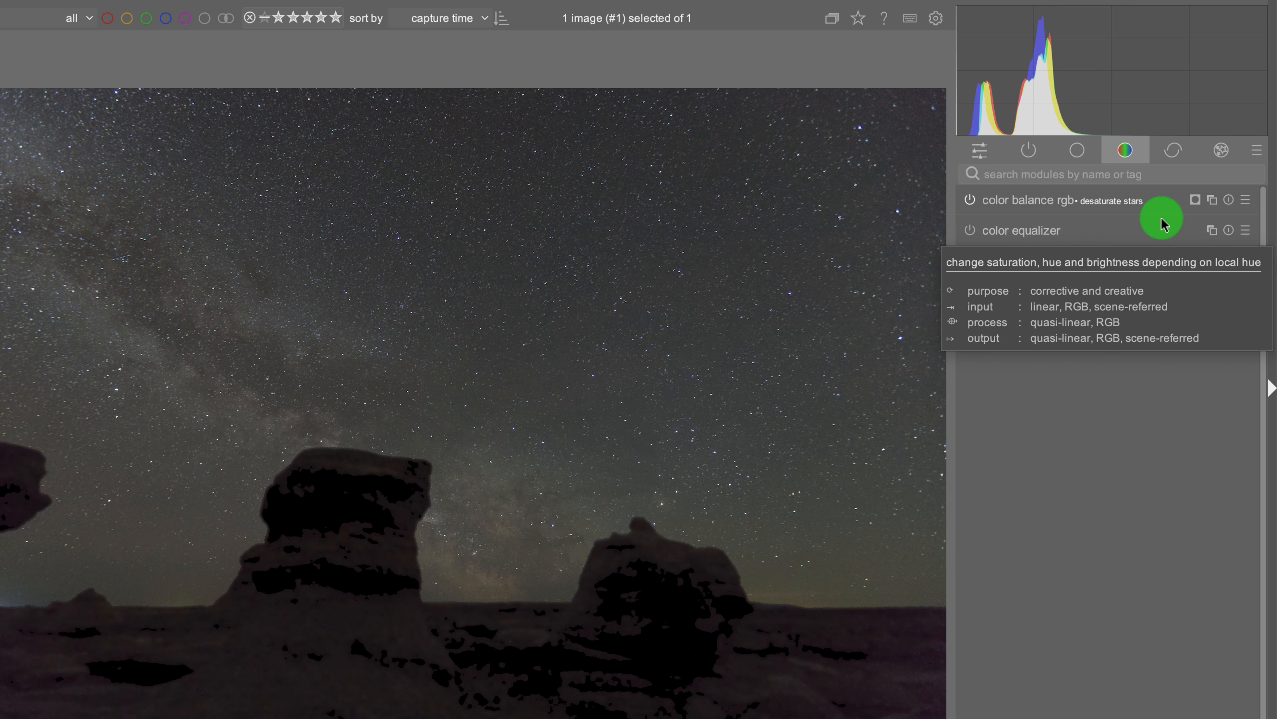
# - Create a new color balance rgb instance and name it "milky way"
pyautogui.rightClick(1212, 205)
pyautogui.click(1110, 211)
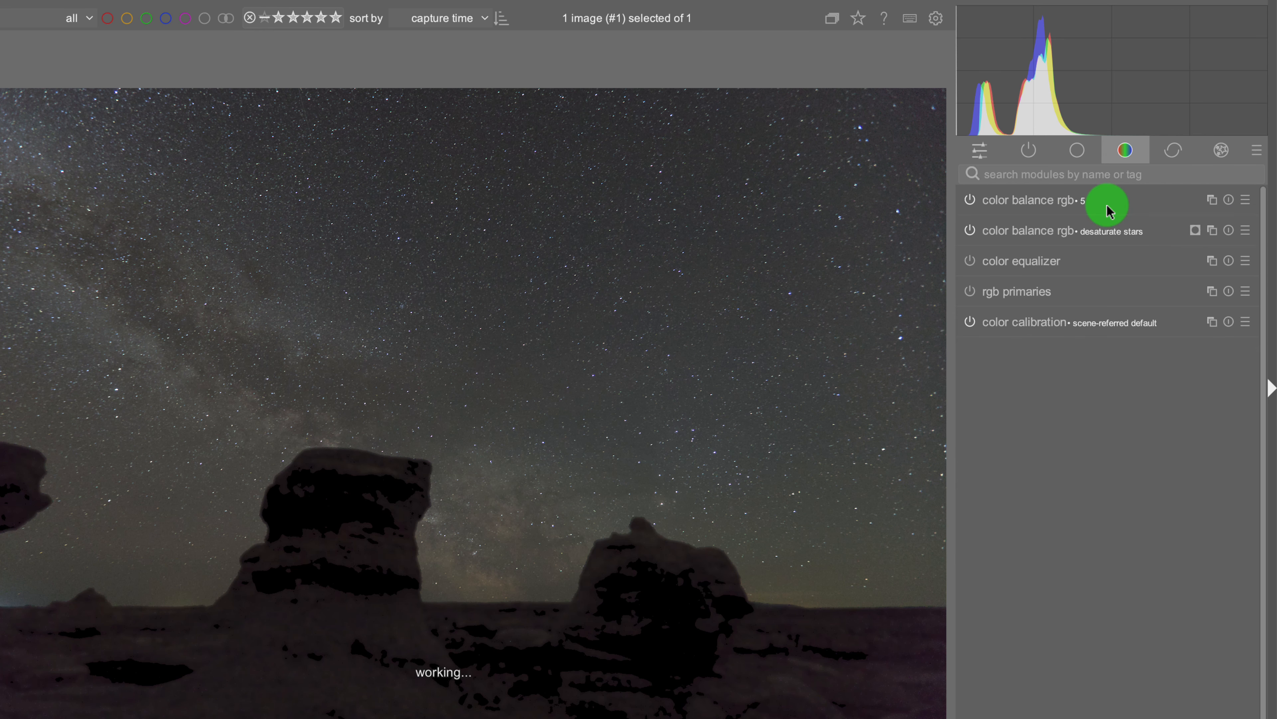
pyautogui.click(1085, 204)
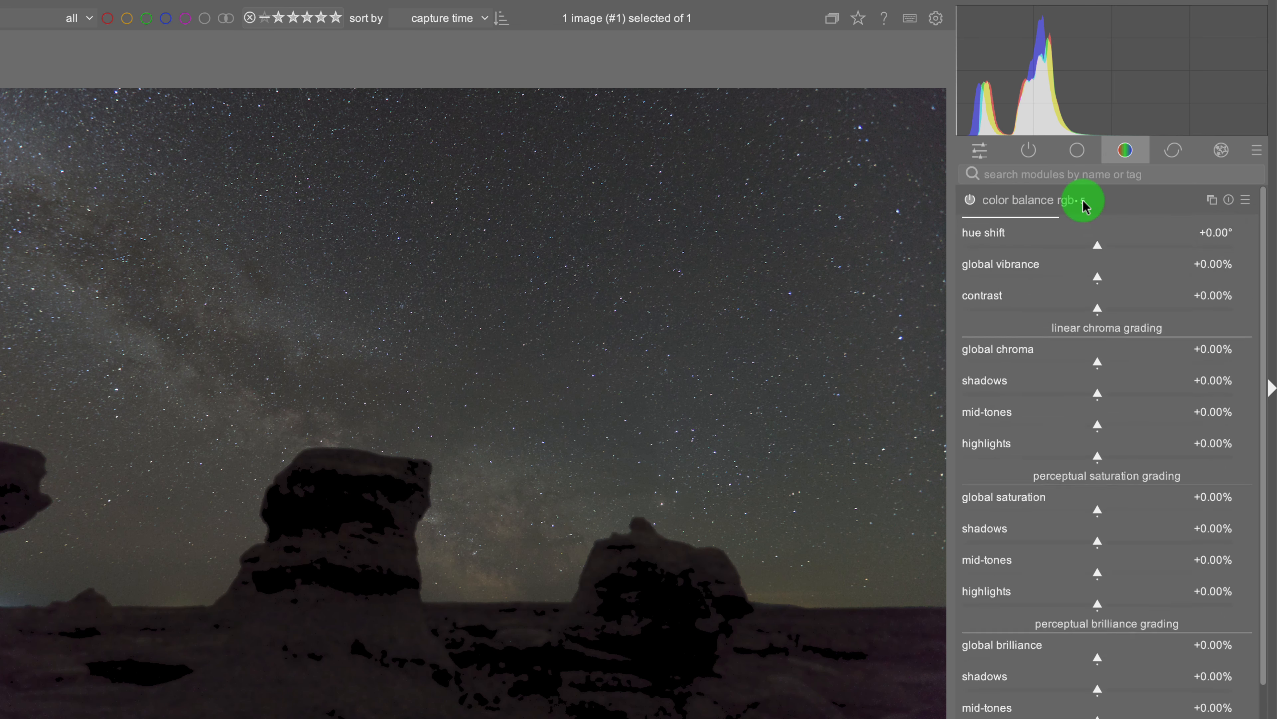
pyautogui.doubleClick(1085, 204)
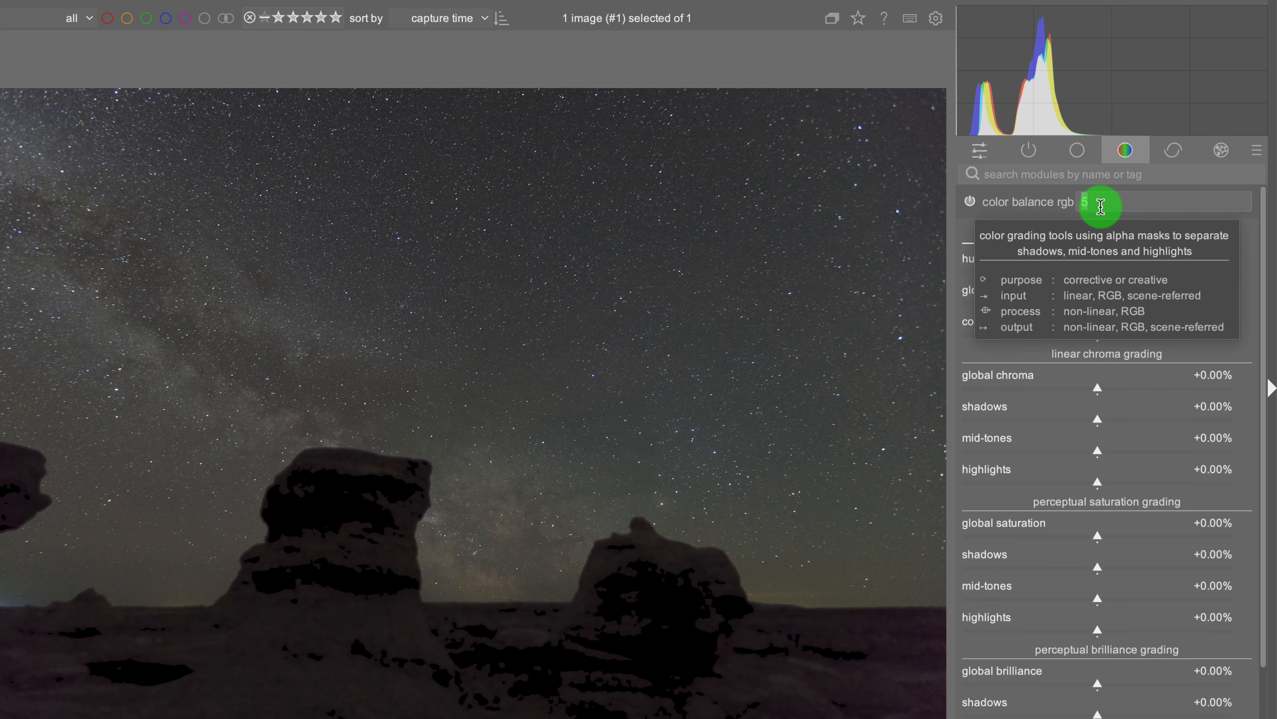
pyautogui.write('milky way')
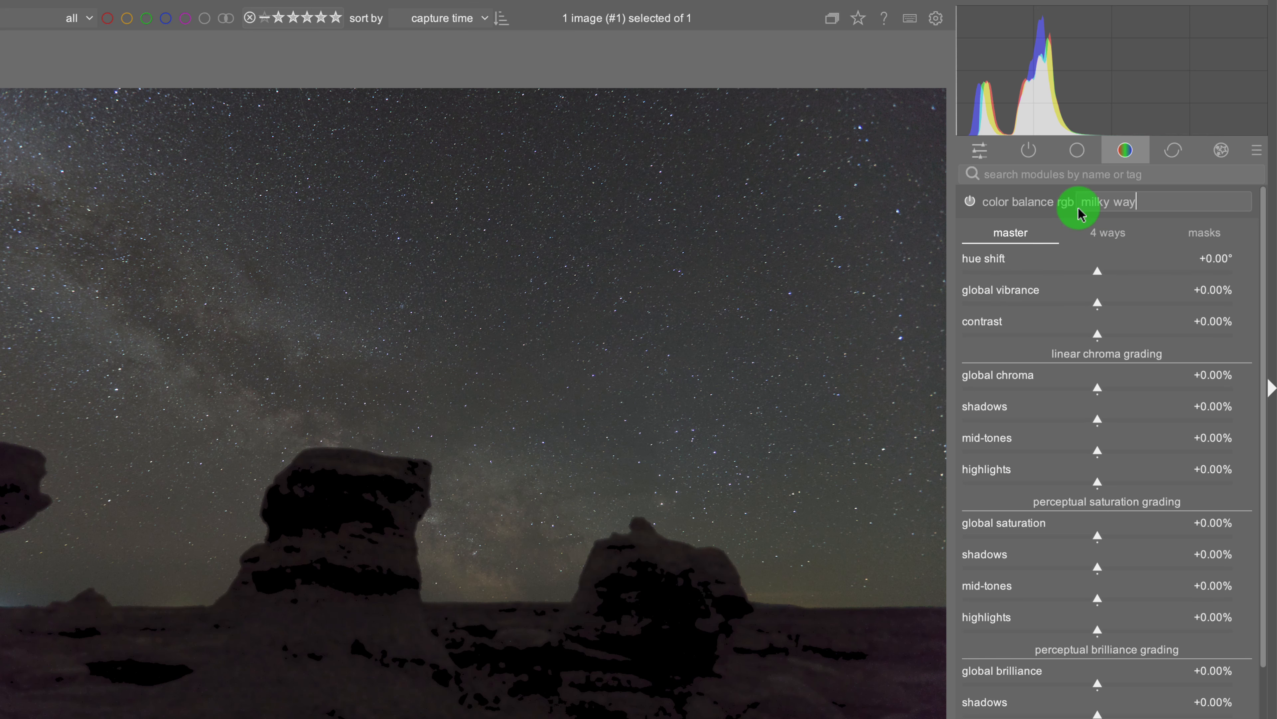
pyautogui.press('Return')
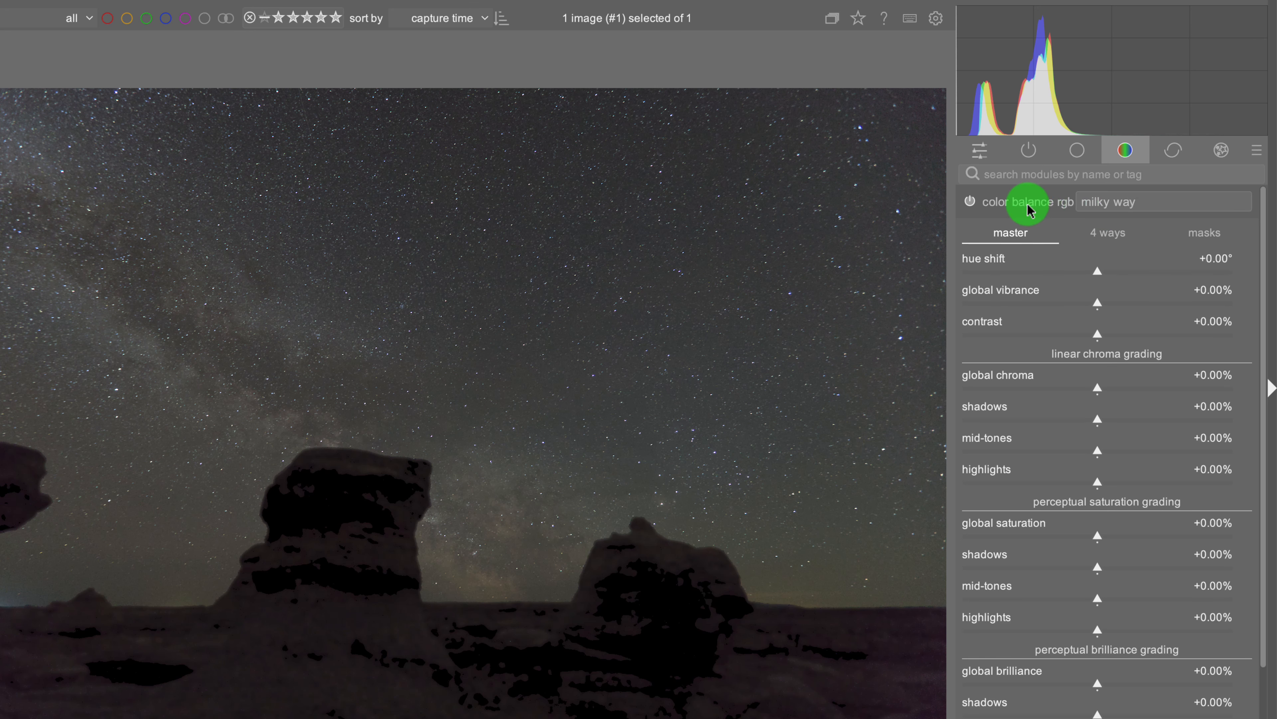
pyautogui.click(1023, 201)
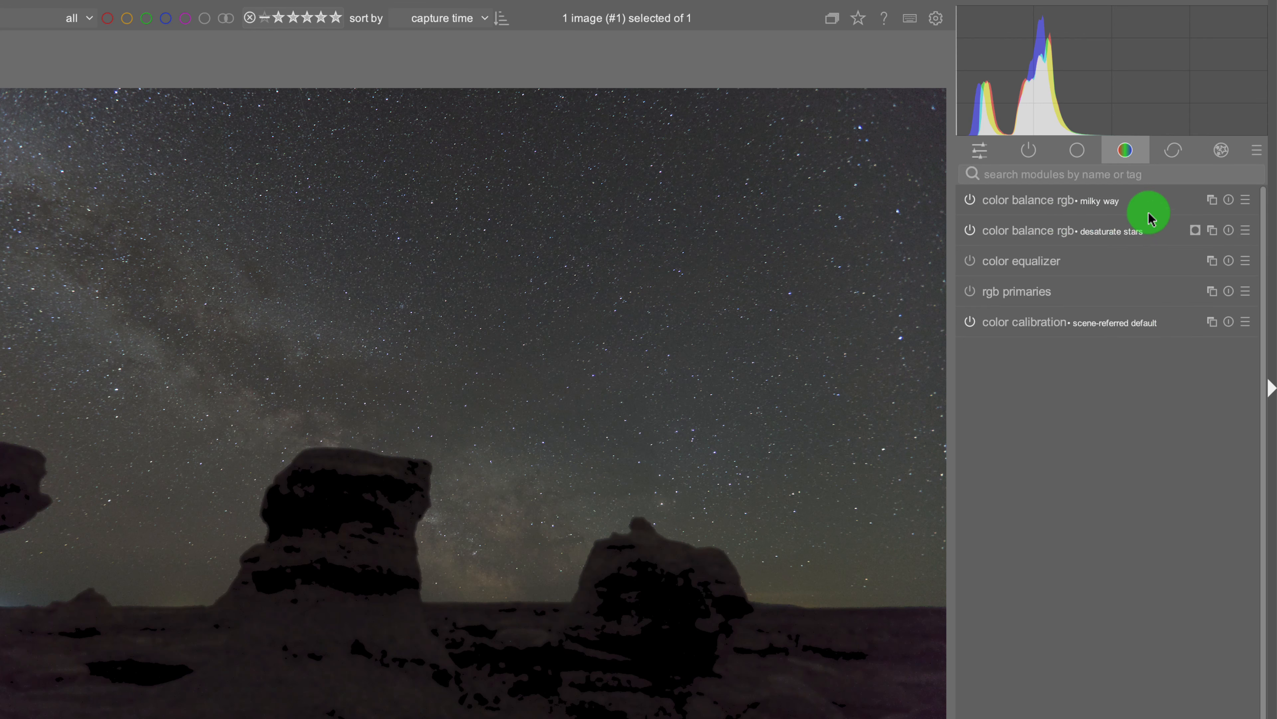
# - Compare the photo with the "desaturate stars" instance of color balance rgb switched off and on
pyautogui.click(969, 231)
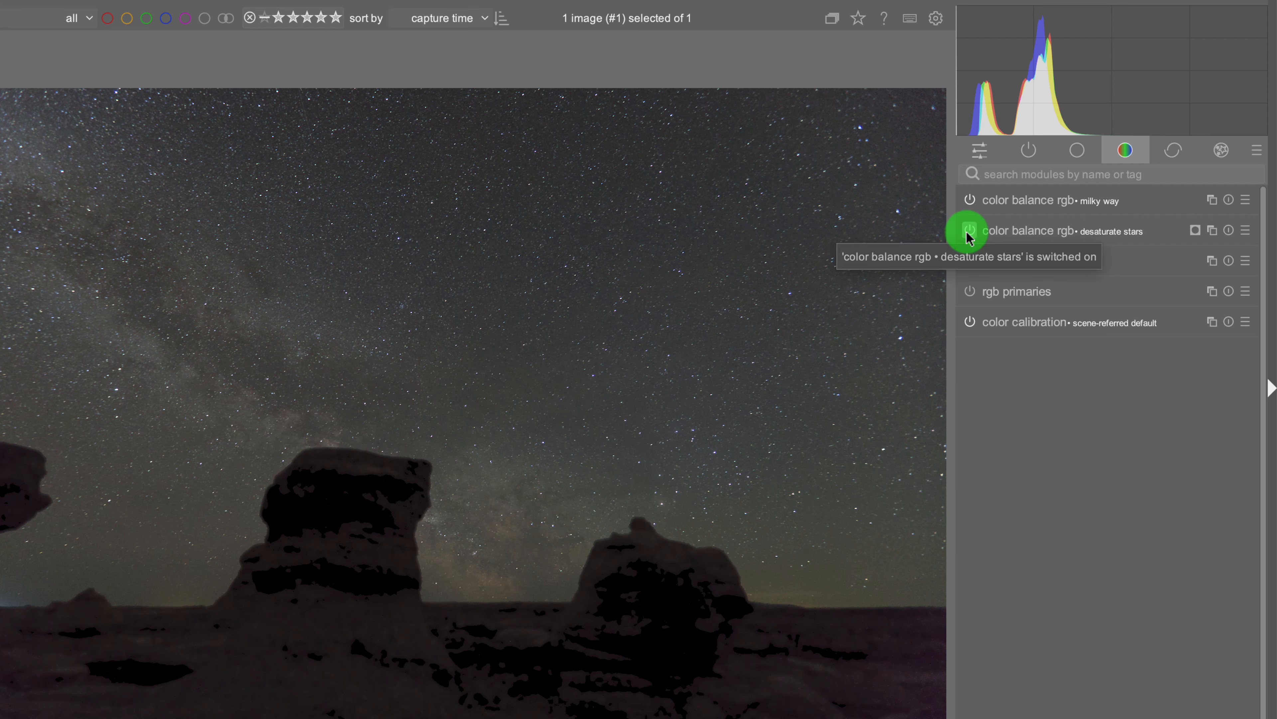
pyautogui.click(969, 231)
pyautogui.click(969, 231)
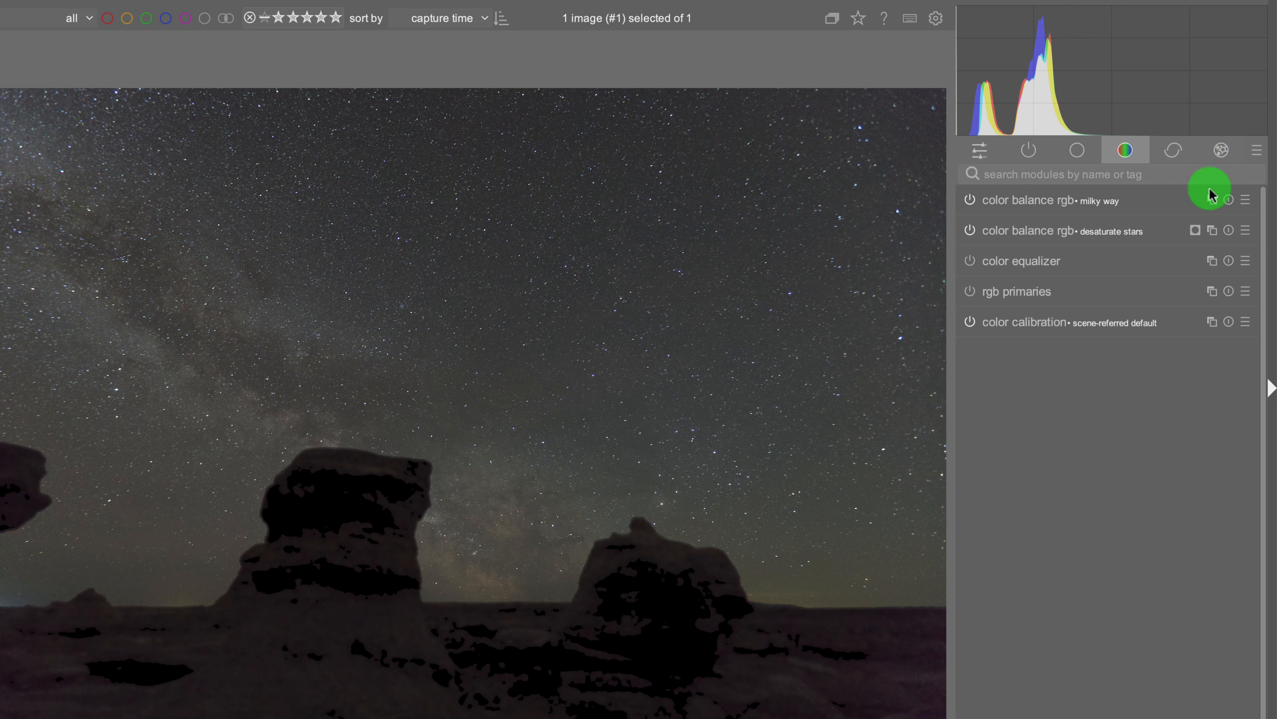
pyautogui.click(970, 232)
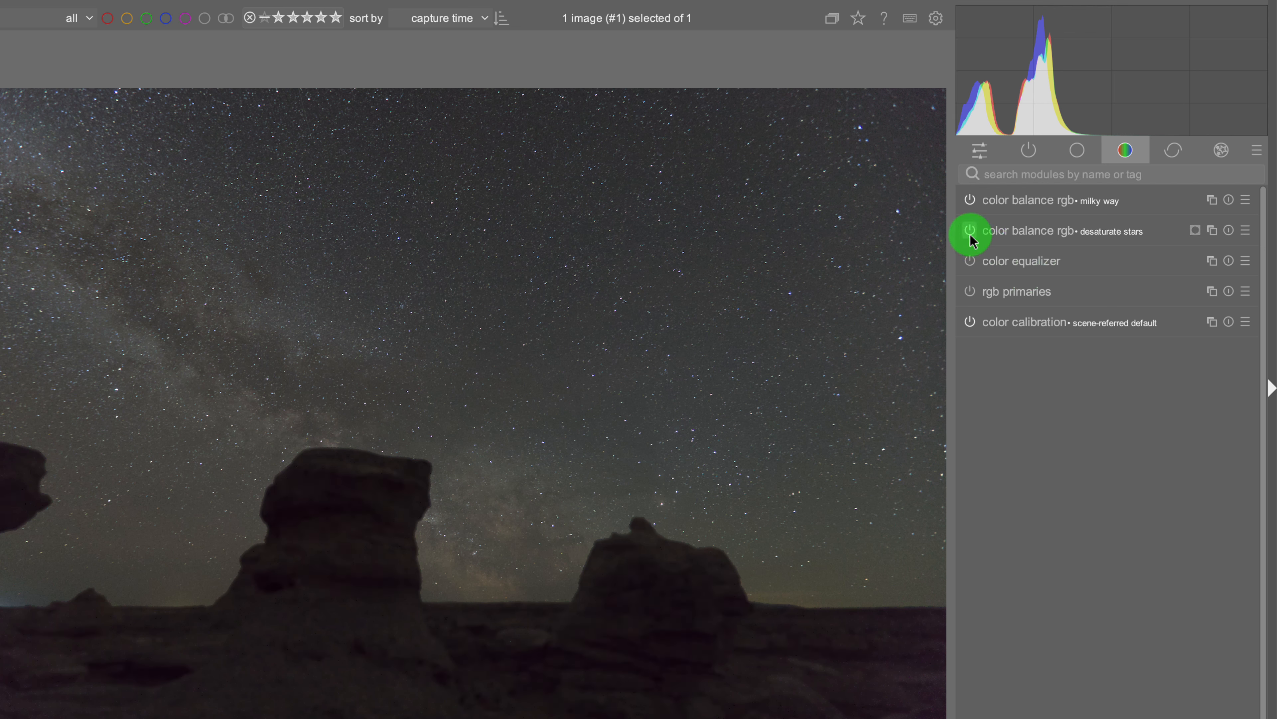
pyautogui.click(970, 232)
# - Lower the exposure of the "foreground shadows" exposure instance to +0.440 EV
pyautogui.click(1032, 160)
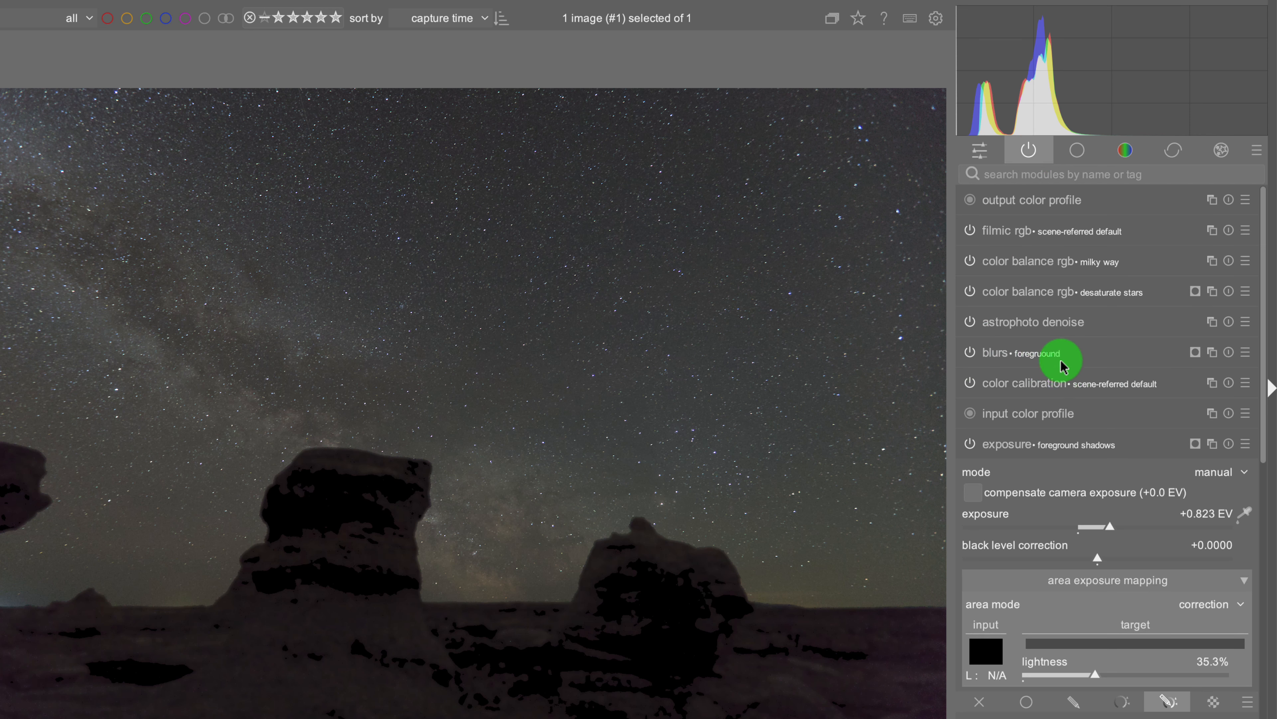
pyautogui.click(1131, 447)
pyautogui.click(1131, 447)
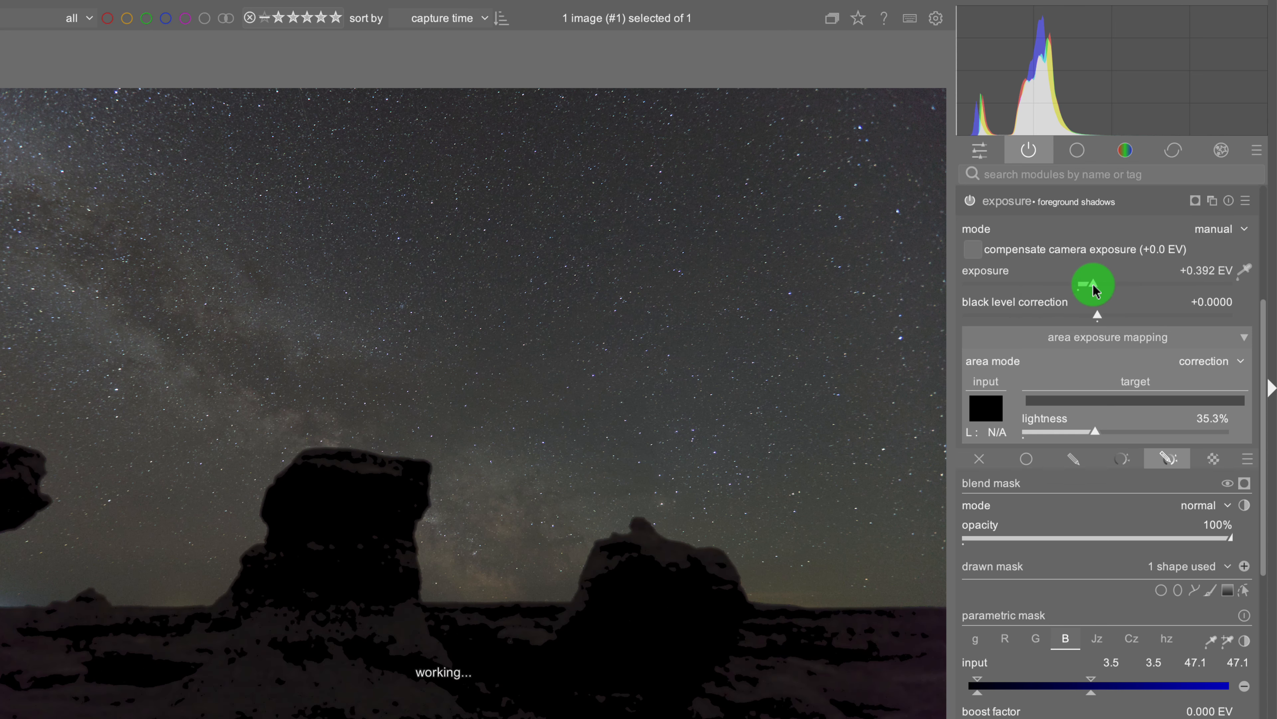
pyautogui.doubleClick(1103, 291)
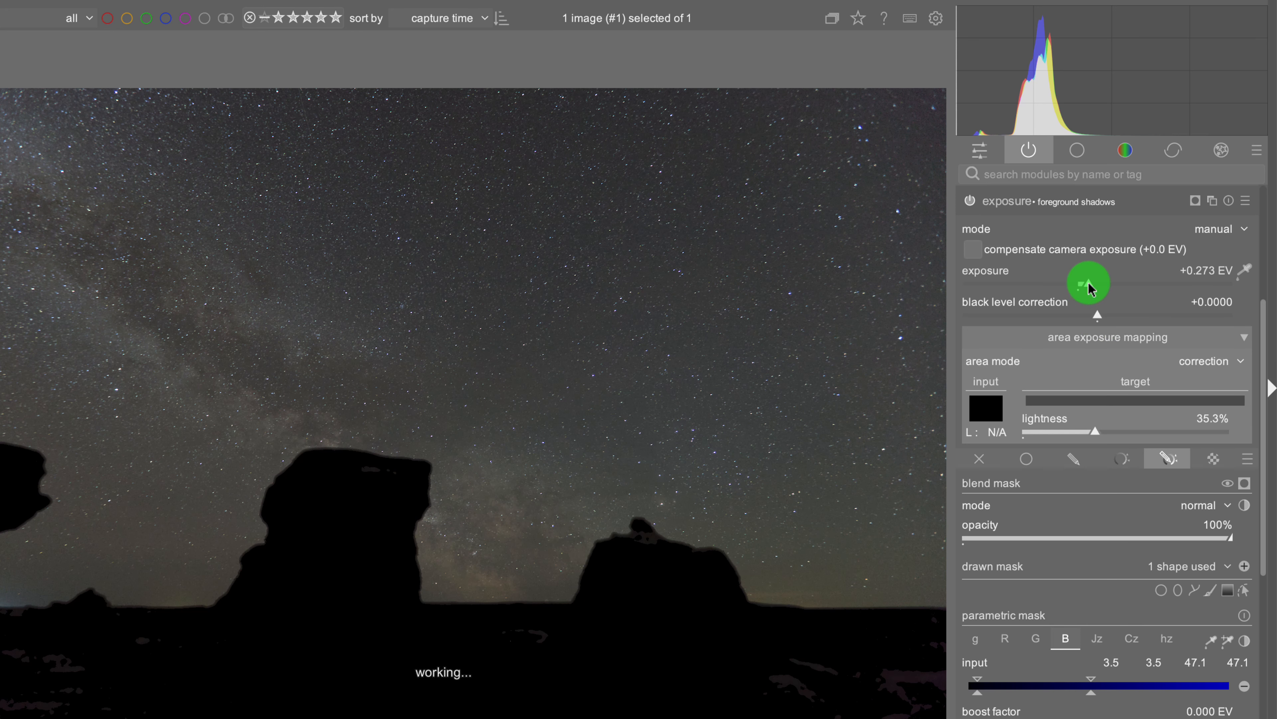
pyautogui.click(1088, 285)
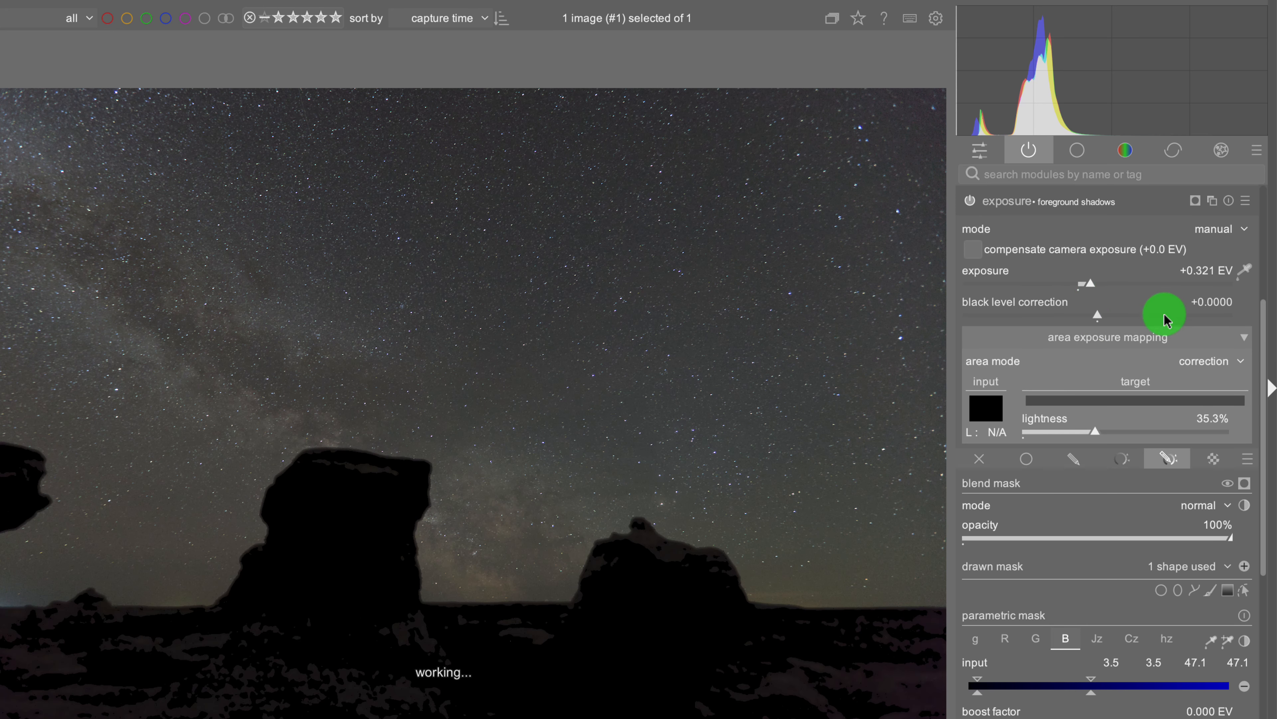
pyautogui.moveTo(1263, 369); pyautogui.dragTo(1243, 228)
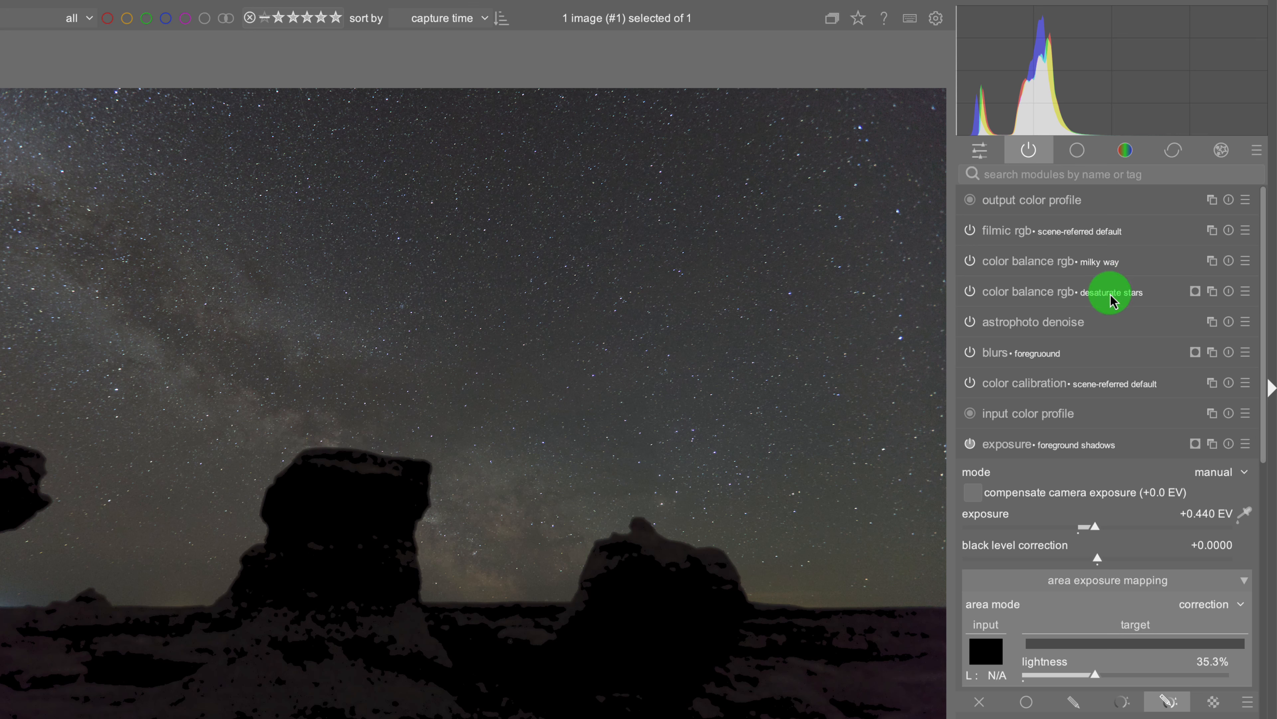
# - Switch off the "desaturate stars" instance and enable a drawn and parametric mask on the "milky way" color balance rgb instance
pyautogui.click(970, 297)
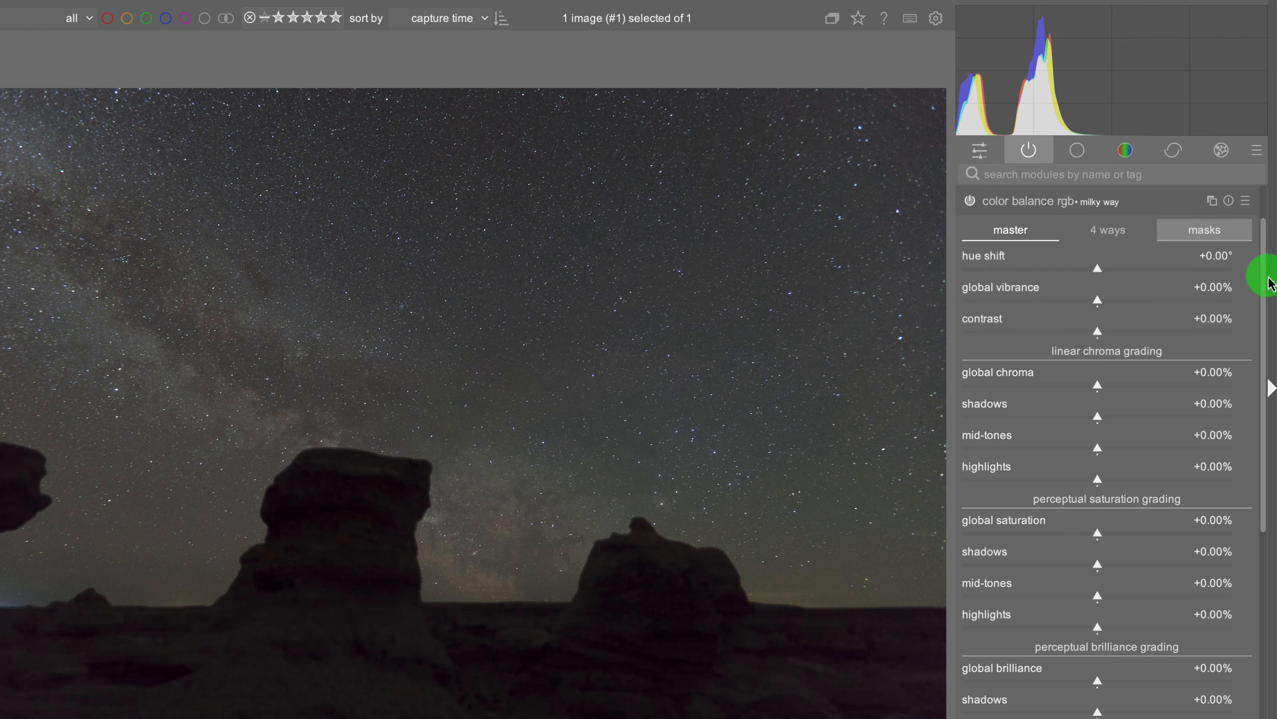
pyautogui.moveTo(1264, 276); pyautogui.dragTo(1257, 522)
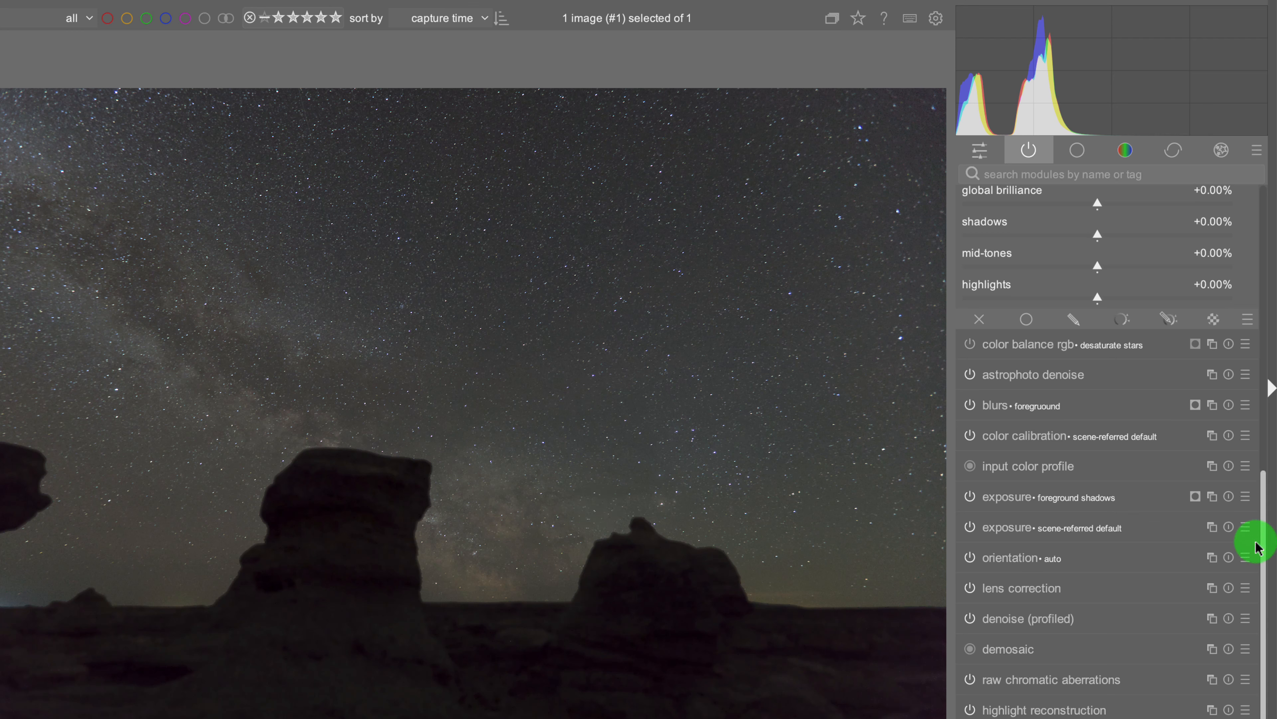
pyautogui.scroll(3, 1254, 522)
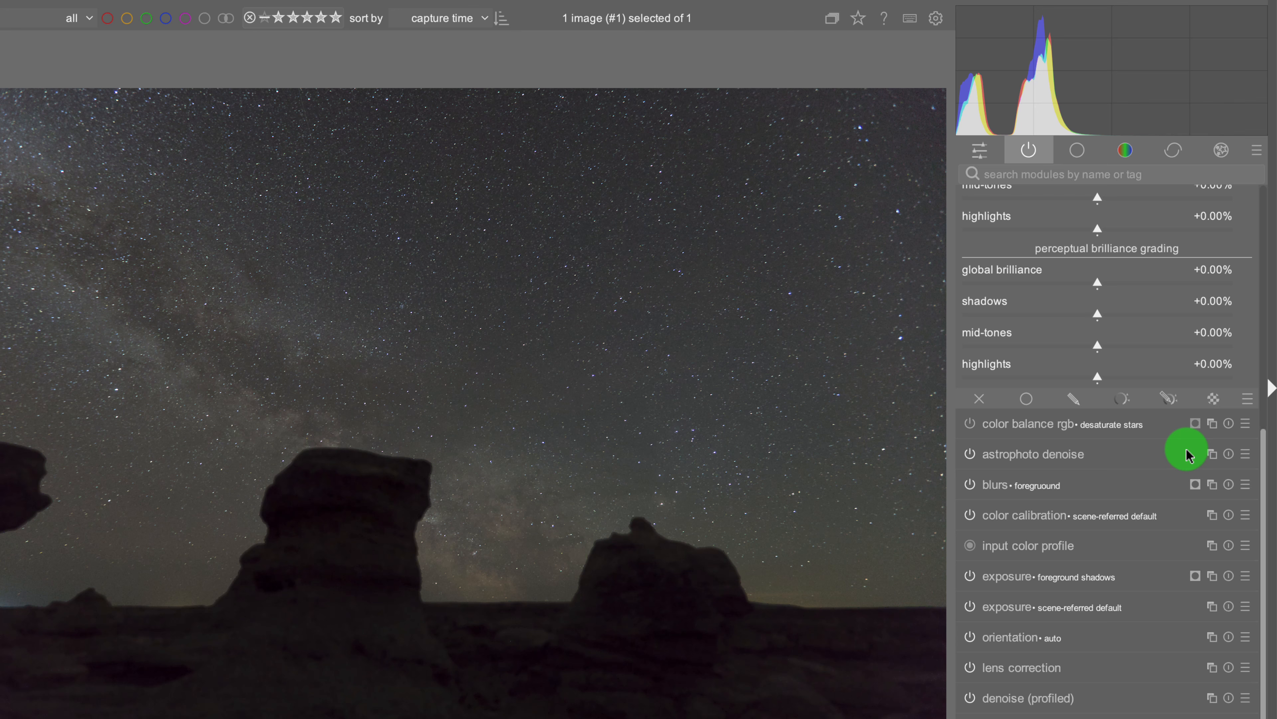
pyautogui.click(1168, 403)
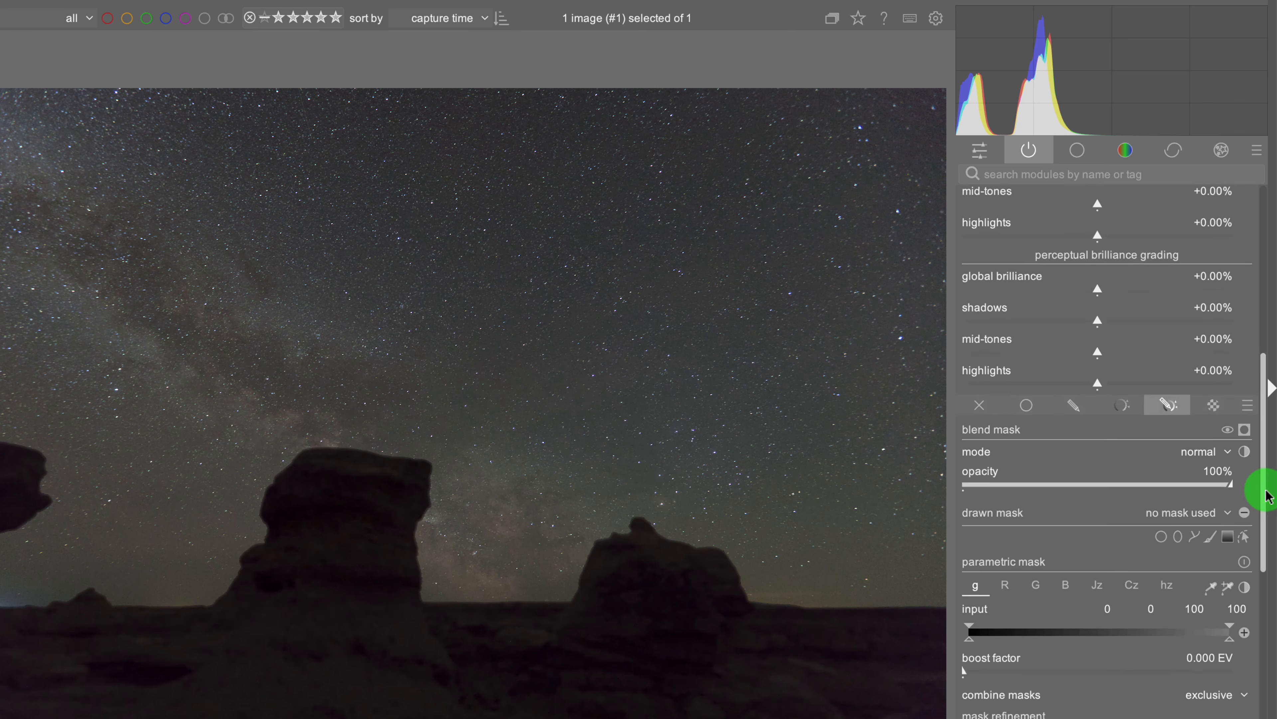
pyautogui.moveTo(1268, 495); pyautogui.dragTo(1254, 528)
# - Display the "milky way" instance's mask and set its parametric blue channel input range to 23.9–41.6
pyautogui.click(1066, 484)
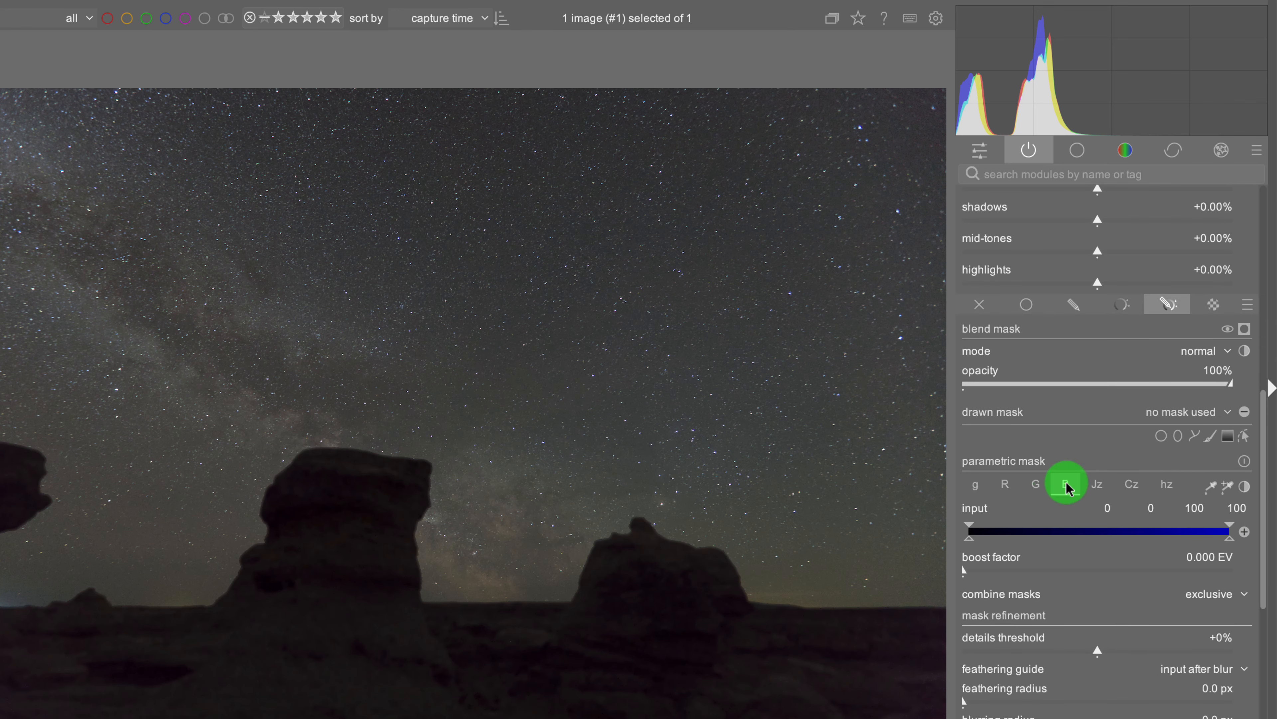
pyautogui.click(1061, 534)
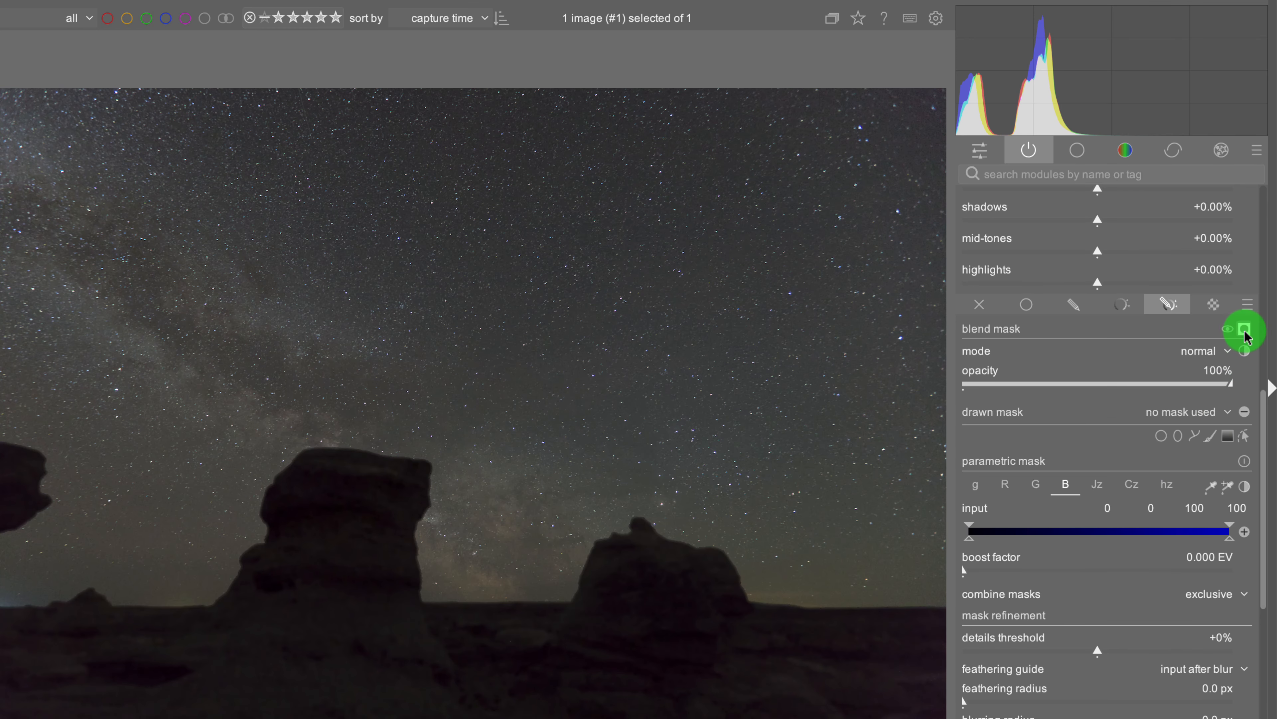
pyautogui.click(1246, 330)
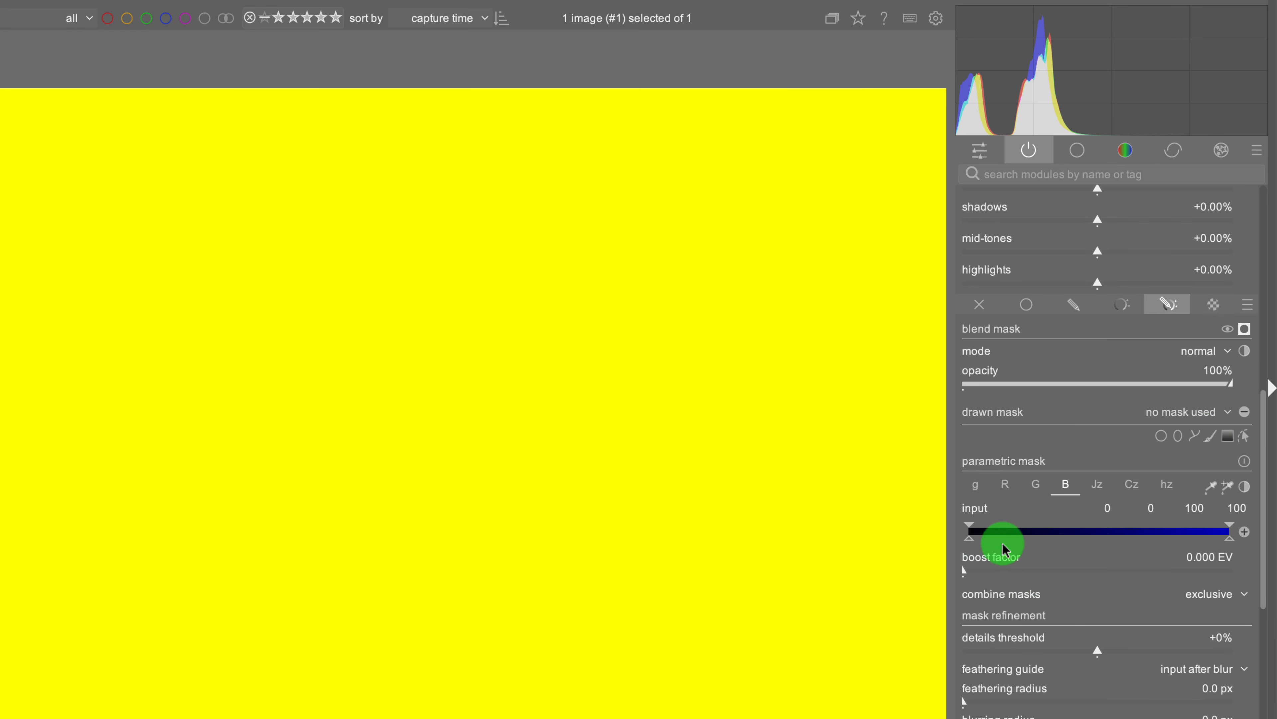
pyautogui.moveTo(1211, 548); pyautogui.dragTo(981, 547)
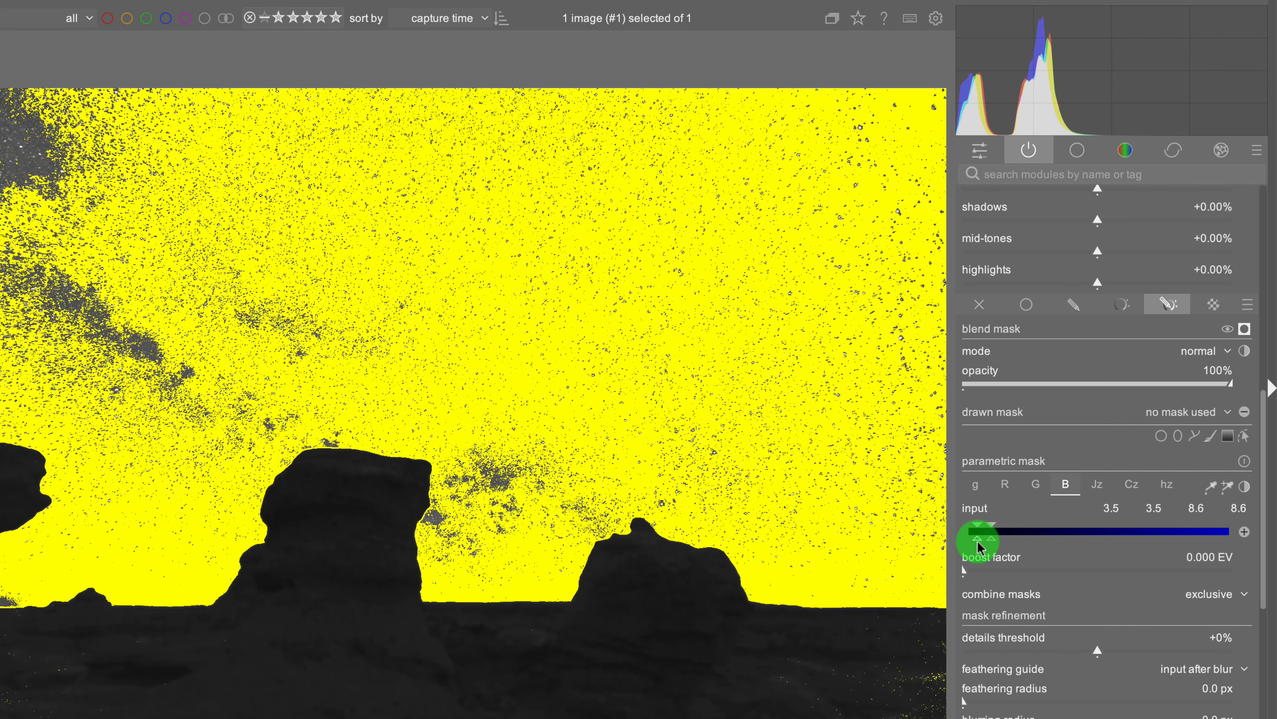
pyautogui.moveTo(994, 545); pyautogui.dragTo(1034, 546)
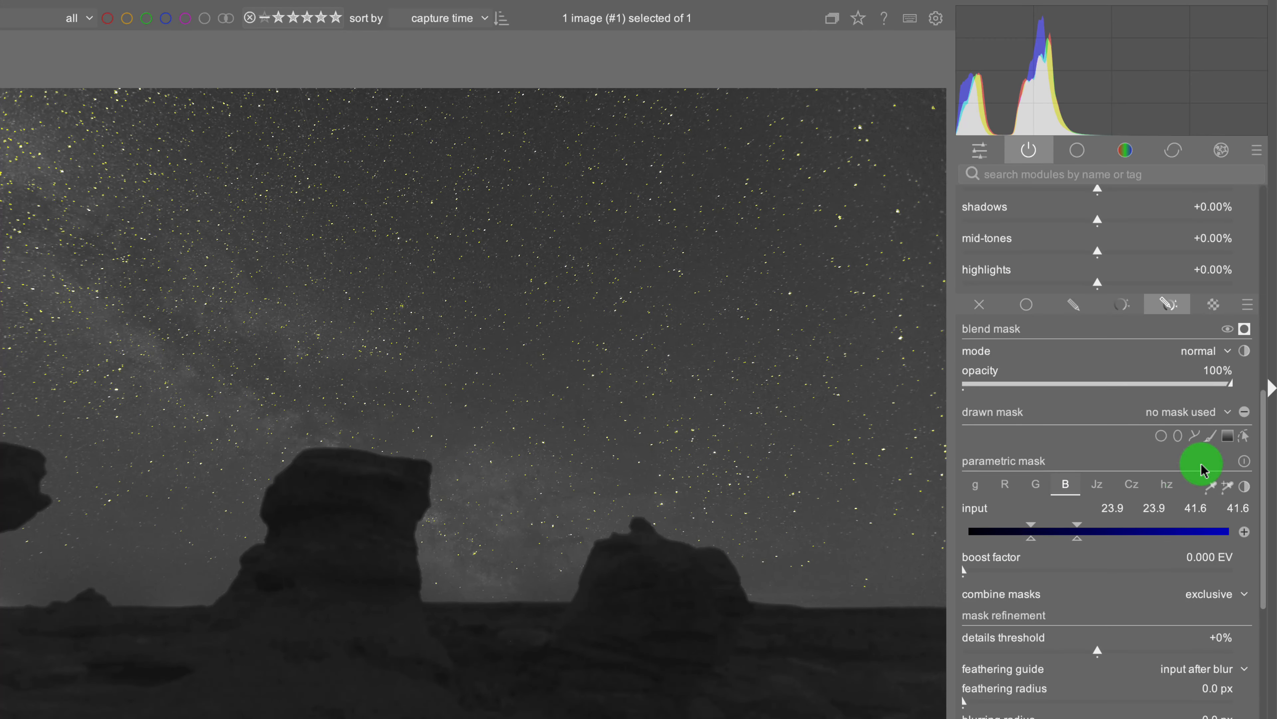
# - Invert the parametric blue channel's range polarity and set its input range to 5.1–19.2, keeping the drawn mask's polarity set to minus
pyautogui.click(1247, 412)
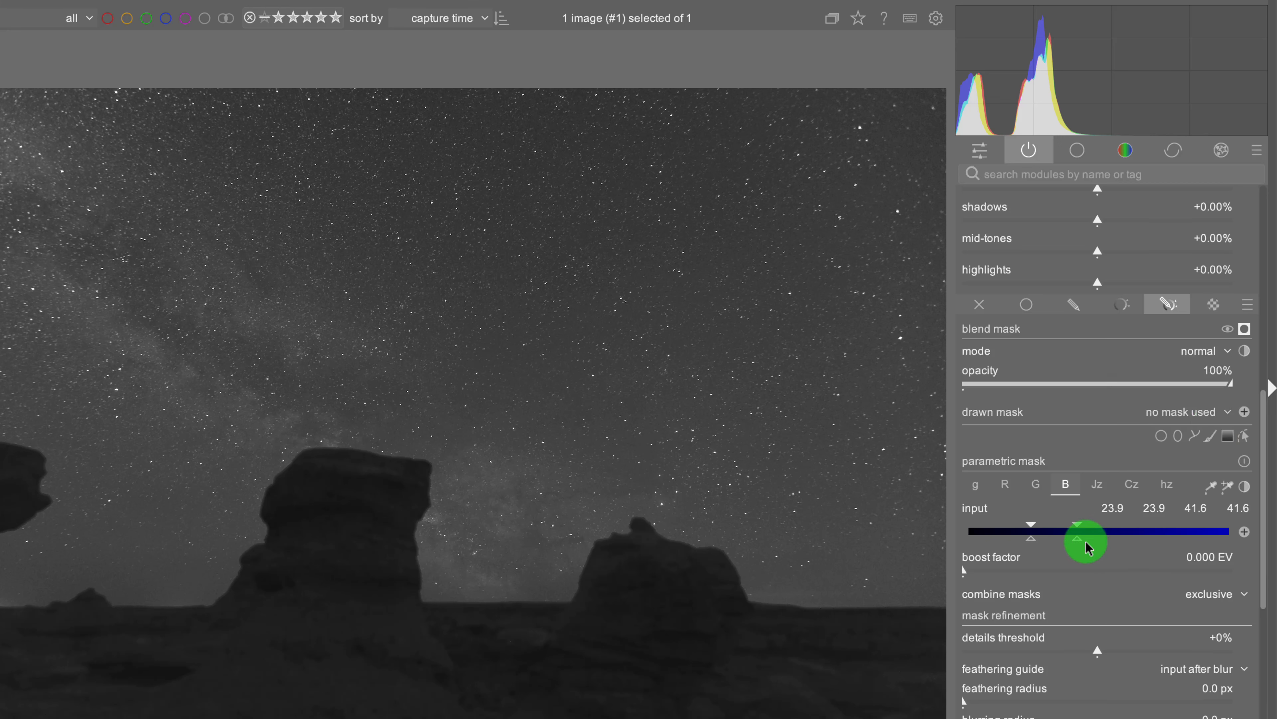
pyautogui.moveTo(1075, 542); pyautogui.dragTo(950, 542)
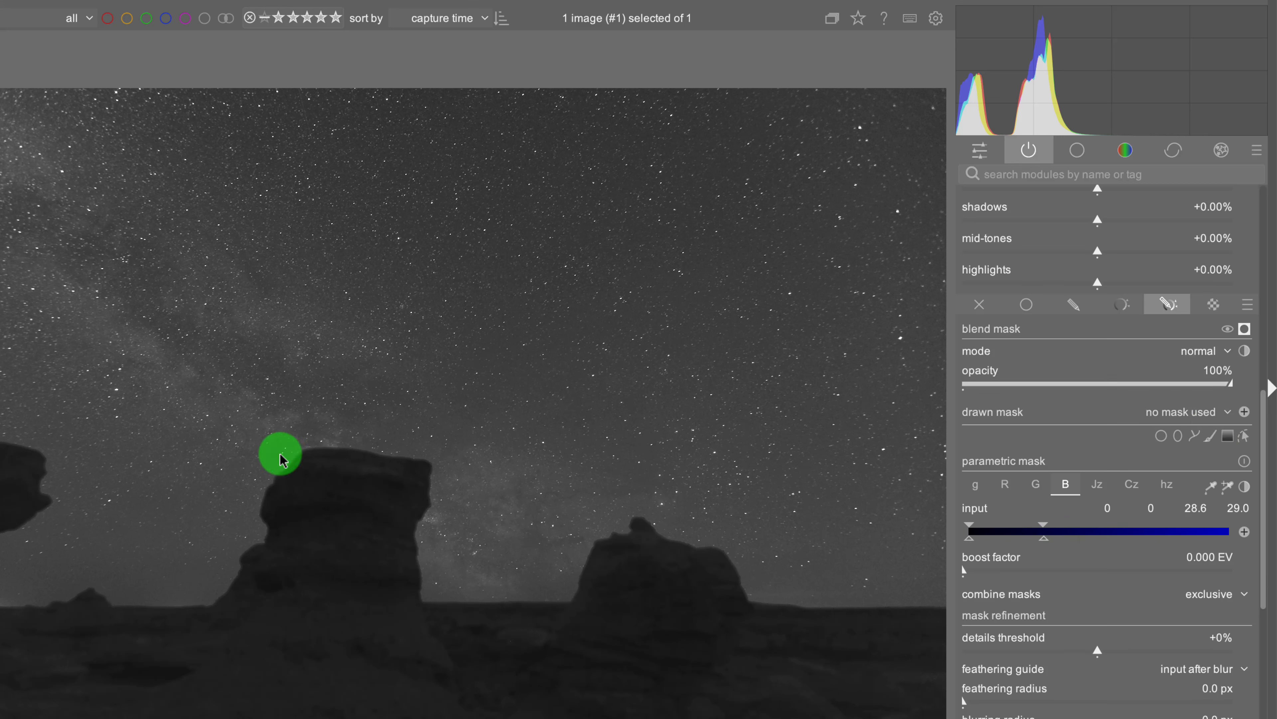
pyautogui.press('c')
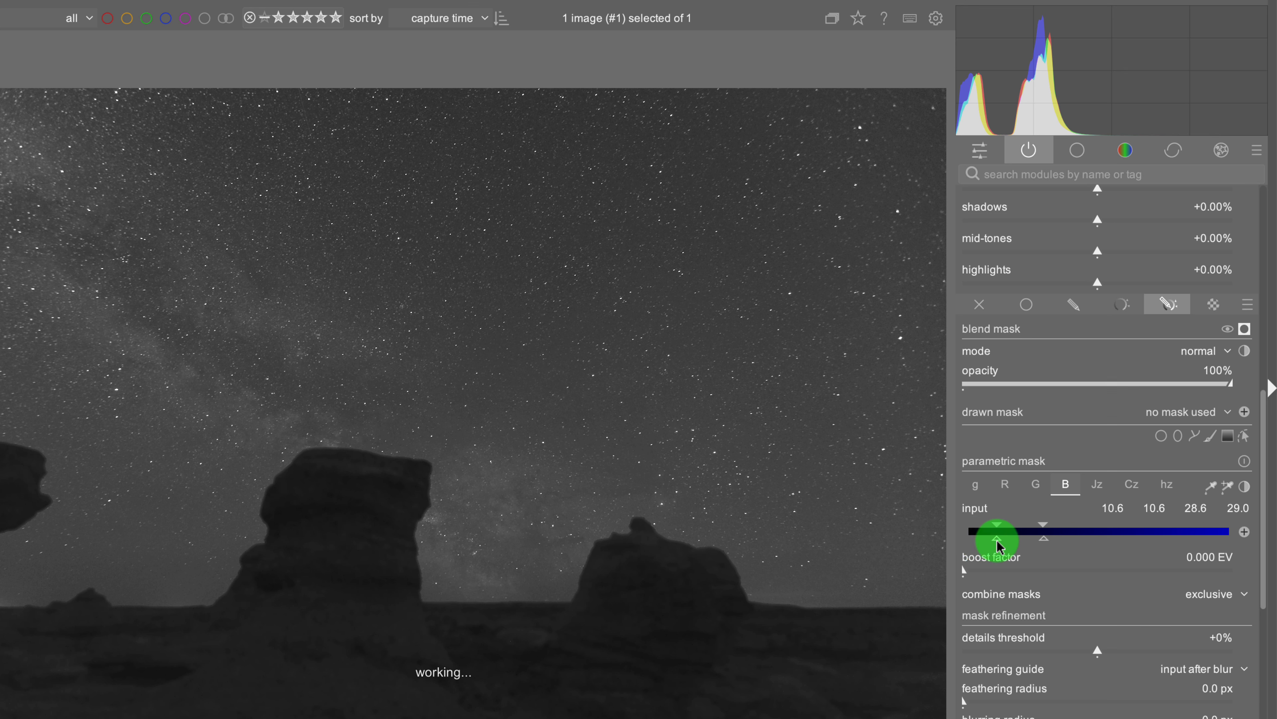
pyautogui.click(1245, 332)
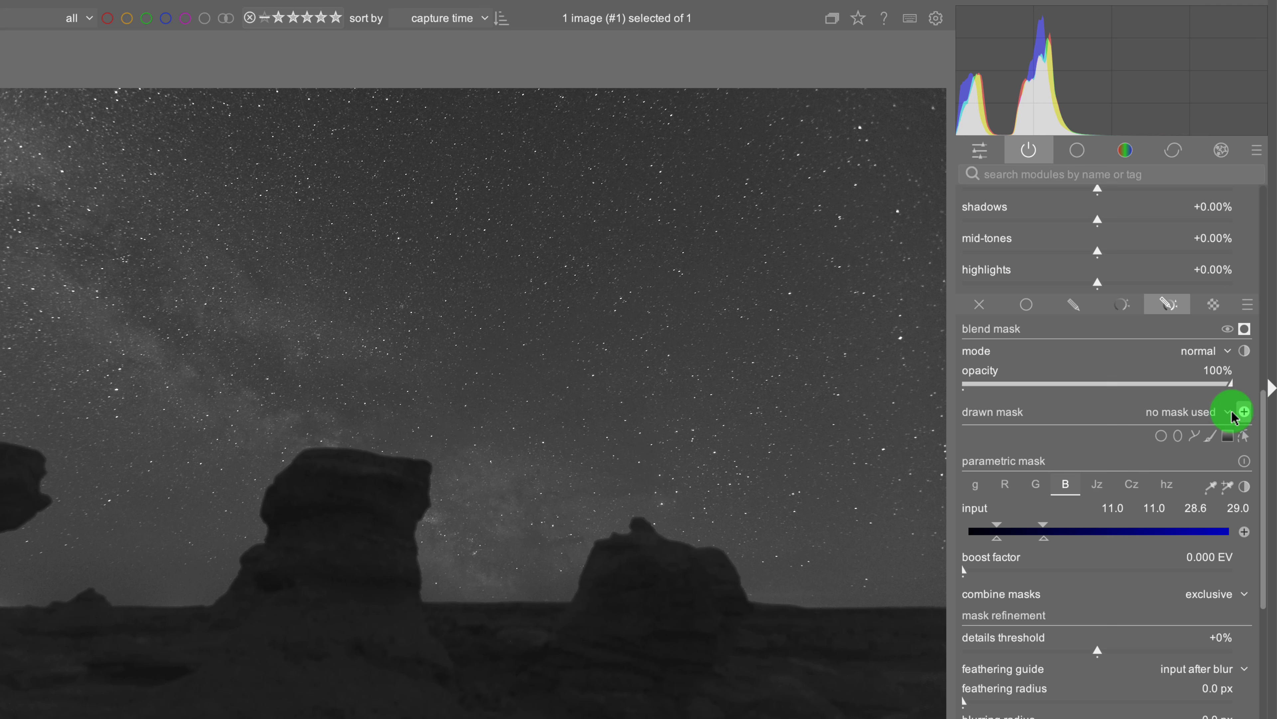
pyautogui.click(1245, 412)
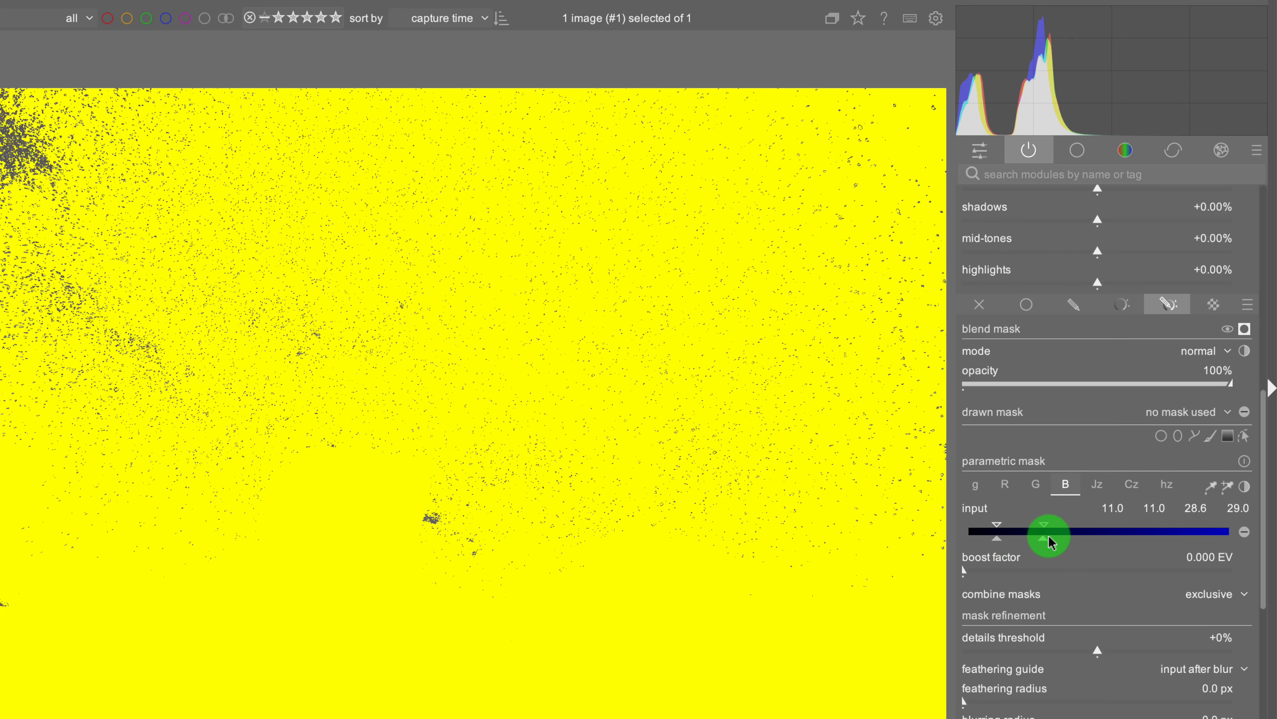
pyautogui.moveTo(1049, 528); pyautogui.dragTo(969, 550)
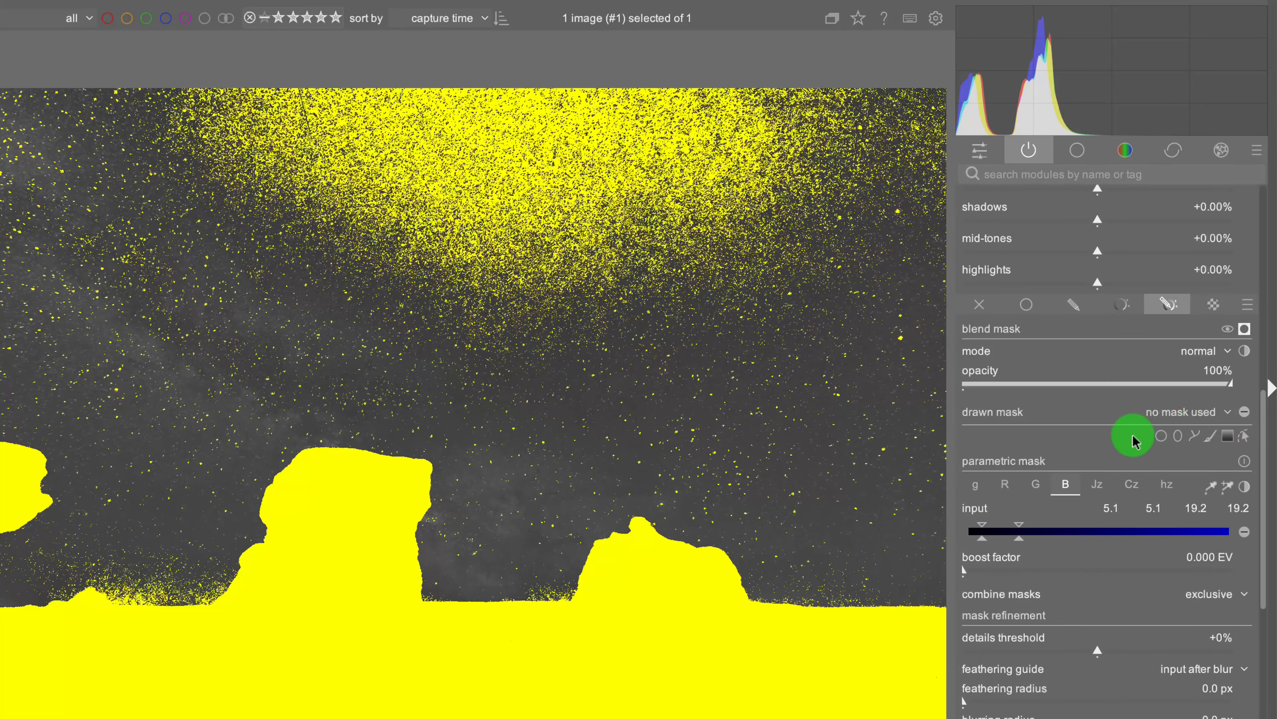
# - Draw an elliptical mask over the sky, widen it and rotate it diagonally to follow the Milky Way
pyautogui.click(1178, 437)
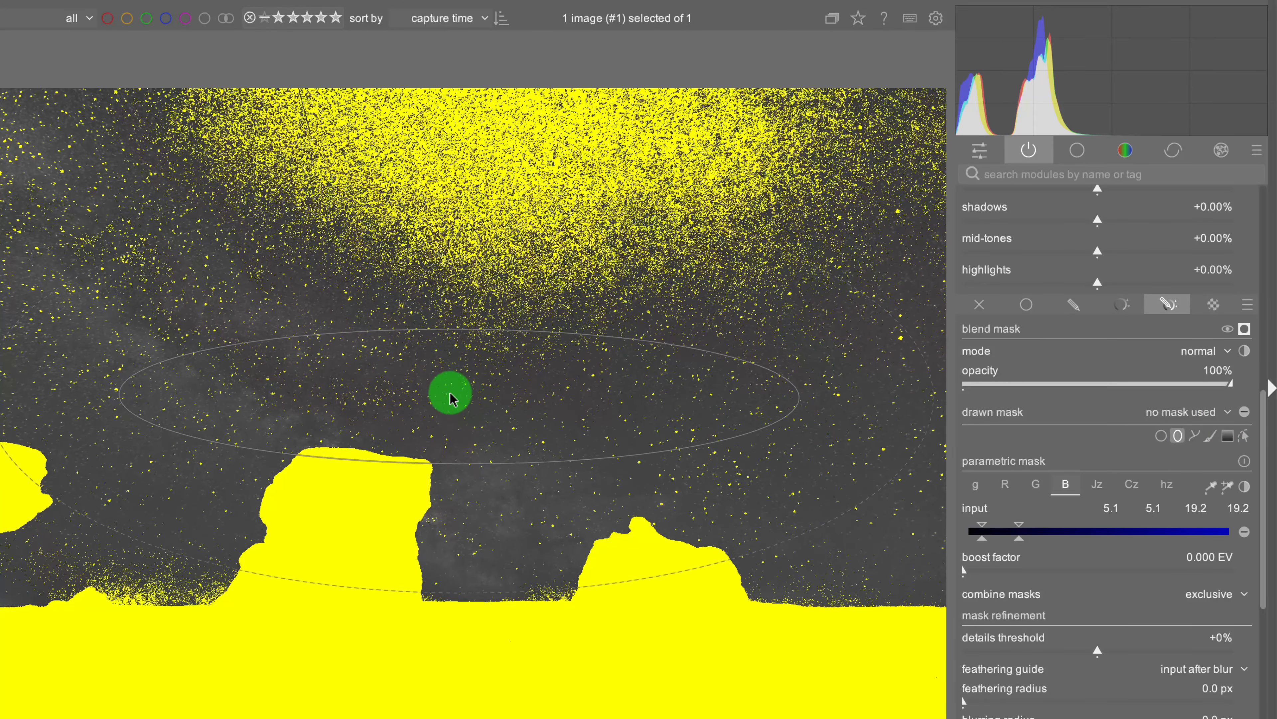
pyautogui.click(382, 375)
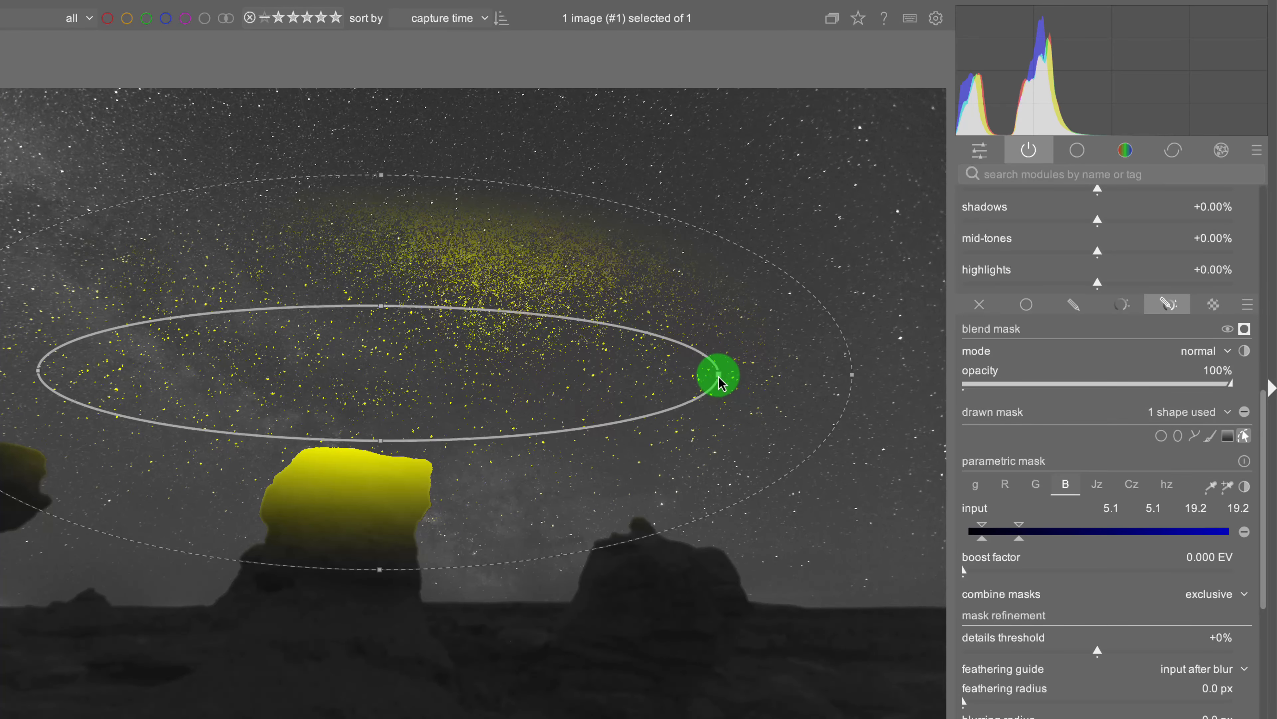
pyautogui.moveTo(721, 380)
pyautogui.mouseDown()
pyautogui.moveTo(687, 485)
pyautogui.moveTo(741, 403)
pyautogui.moveTo(736, 375)
pyautogui.mouseUp()
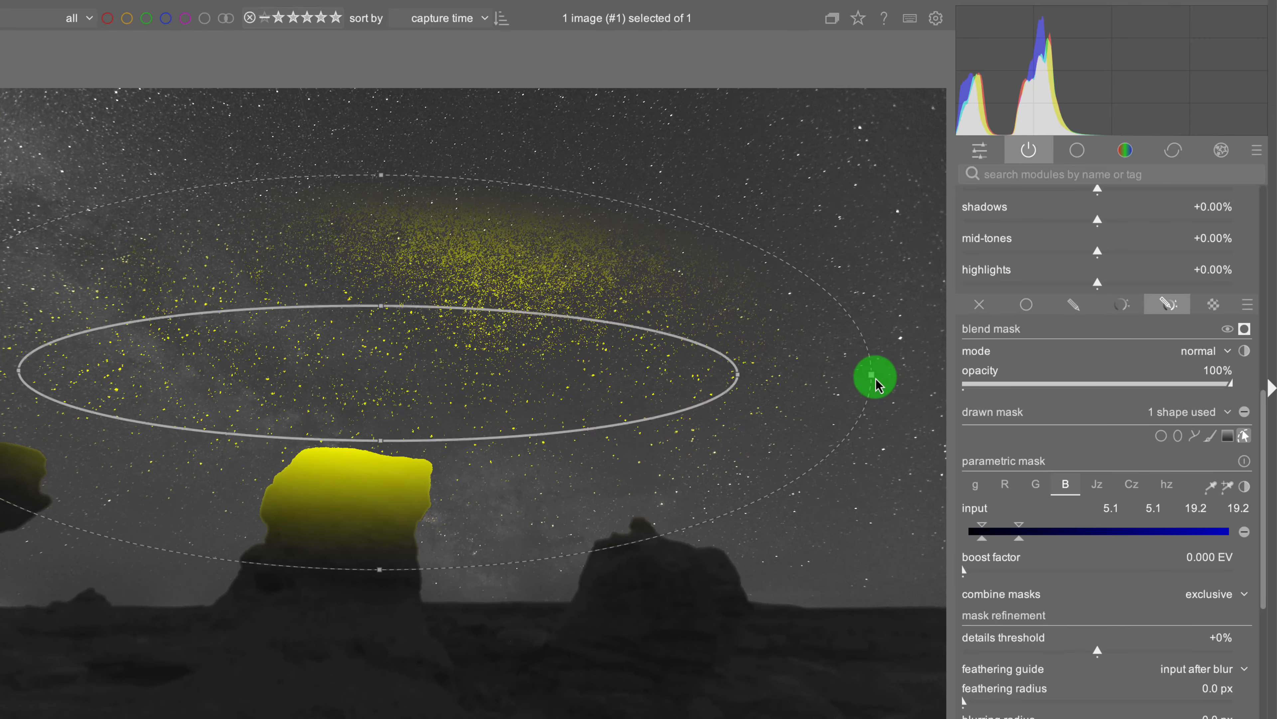
pyautogui.moveTo(872, 382); pyautogui.dragTo(869, 471)
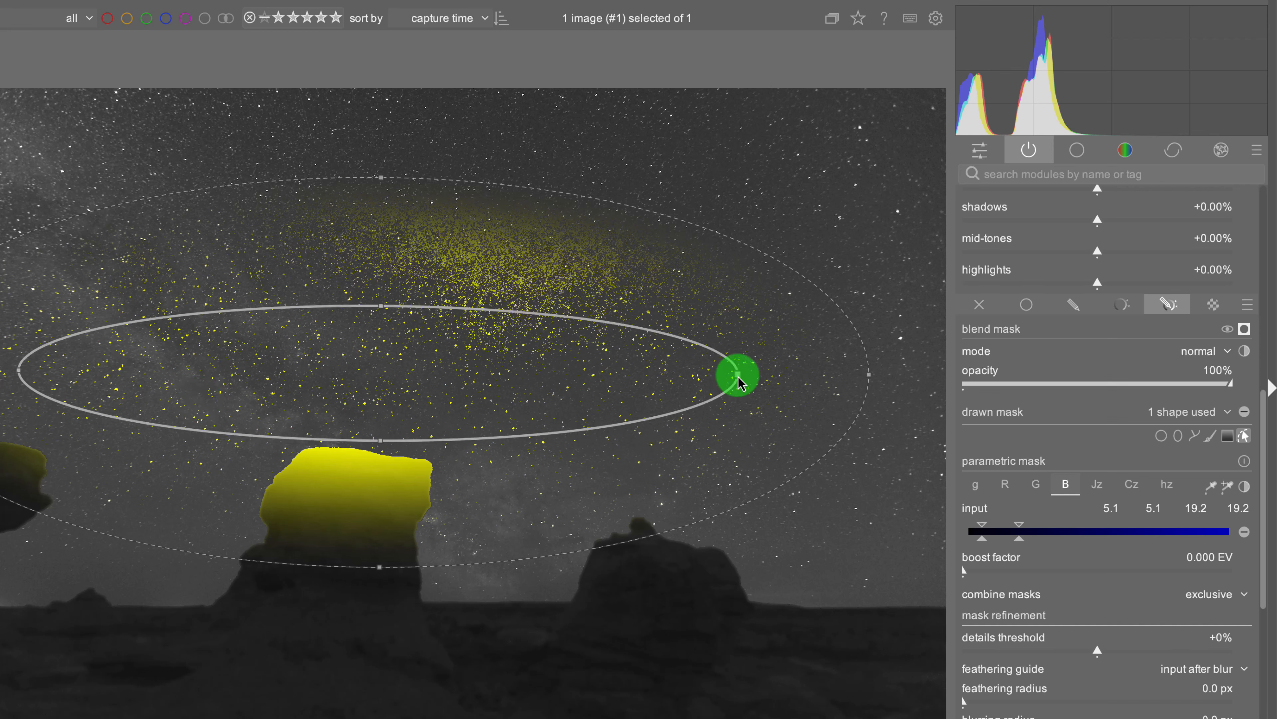
pyautogui.moveTo(738, 382); pyautogui.dragTo(506, 423)
pyautogui.moveTo(418, 320); pyautogui.dragTo(458, 264)
pyautogui.moveTo(305, 484); pyautogui.dragTo(284, 499)
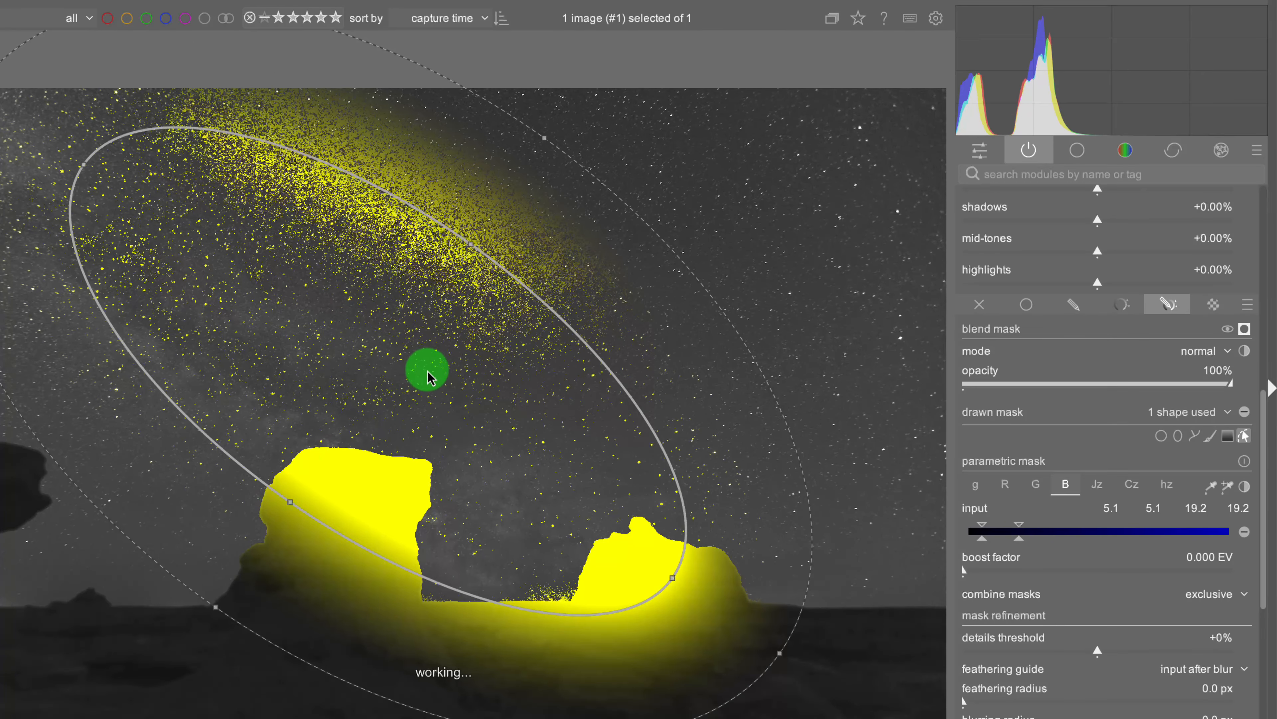
# - Shift the ellipse further left over the Milky Way and extend its feathered border
pyautogui.moveTo(406, 380); pyautogui.dragTo(322, 379)
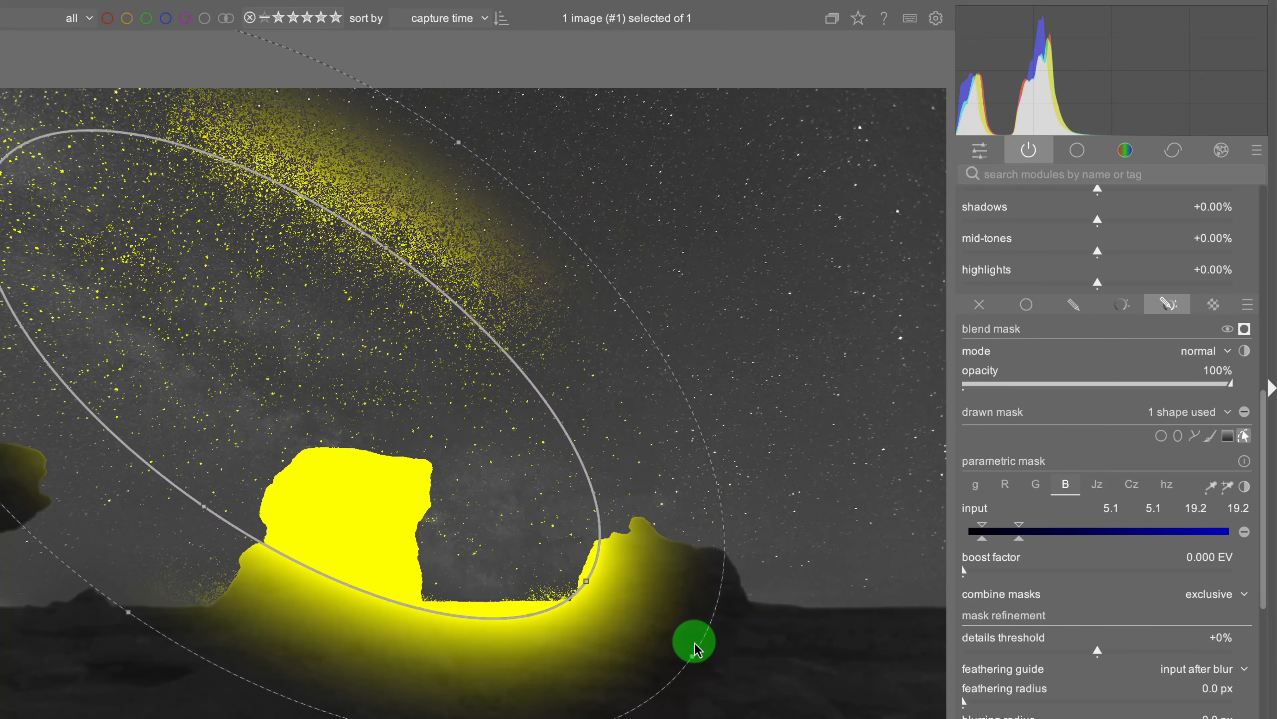
pyautogui.moveTo(695, 664); pyautogui.dragTo(814, 694)
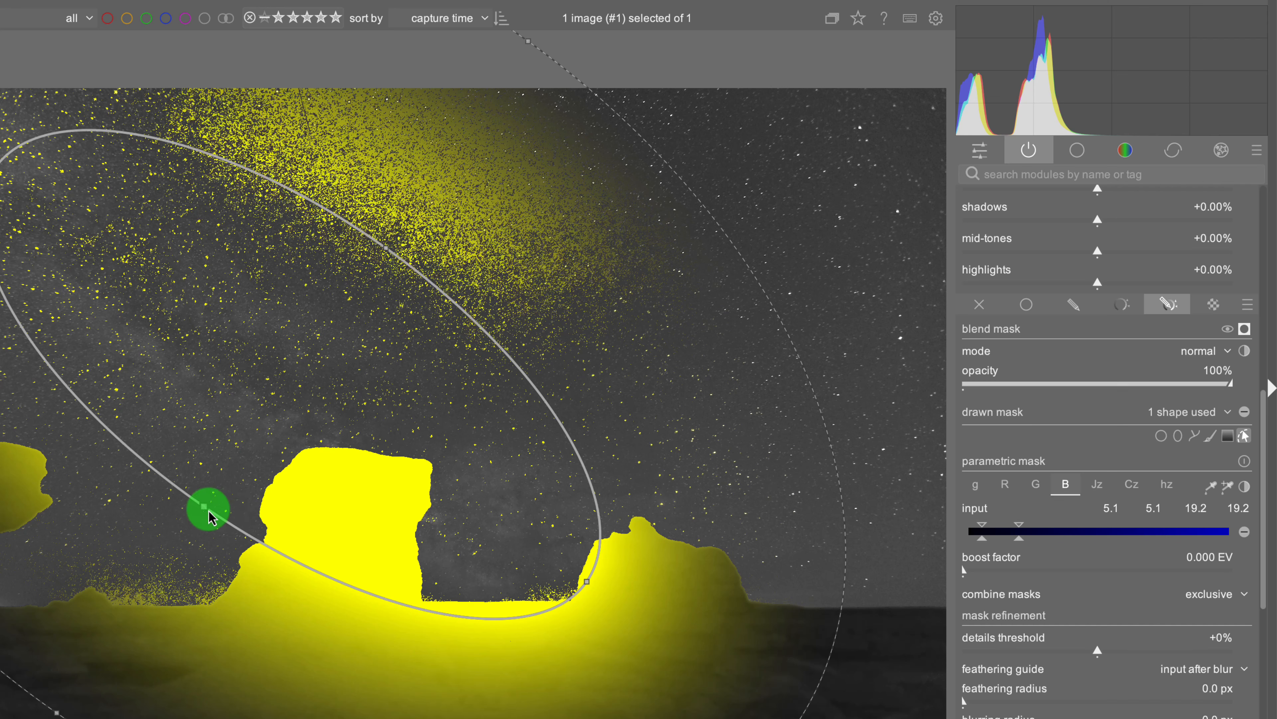
pyautogui.moveTo(378, 336)
pyautogui.mouseDown()
pyautogui.moveTo(333, 330)
pyautogui.moveTo(390, 325)
pyautogui.moveTo(356, 345)
pyautogui.mouseUp()
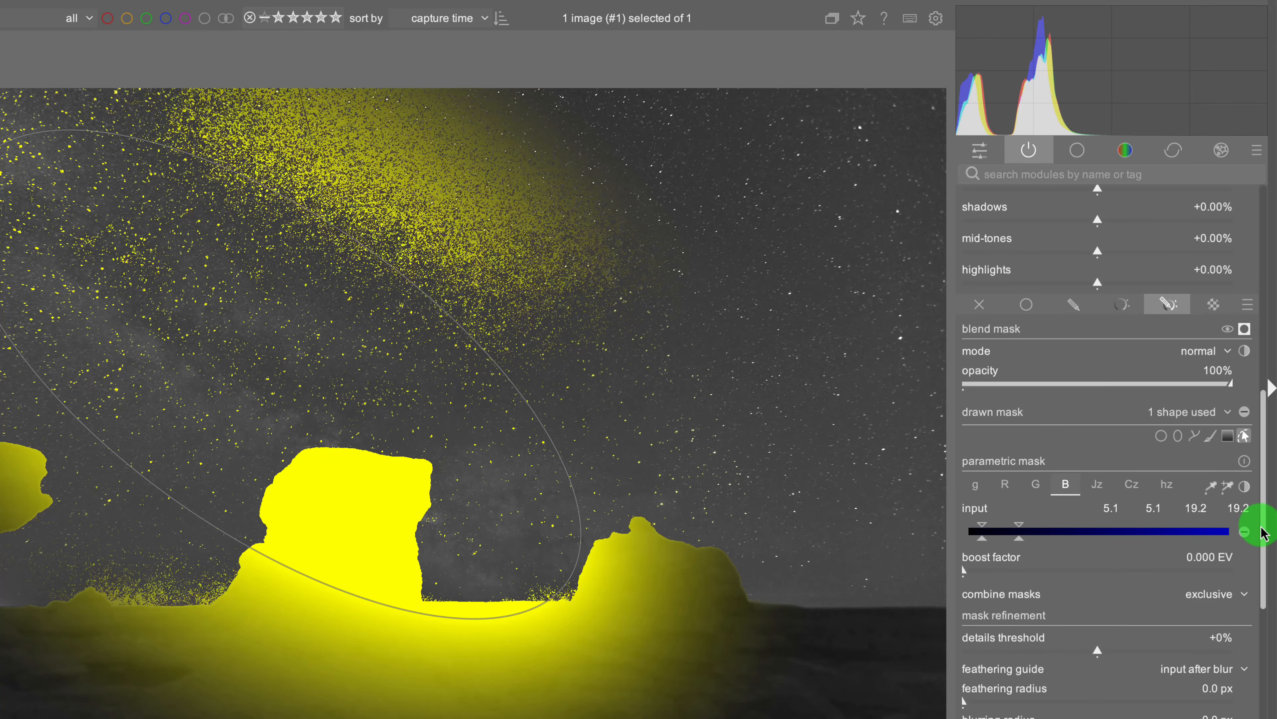
# - Try the inclusive and inverted options for combining the masks, and return to exclusive
pyautogui.scroll(-1, 1262, 533)
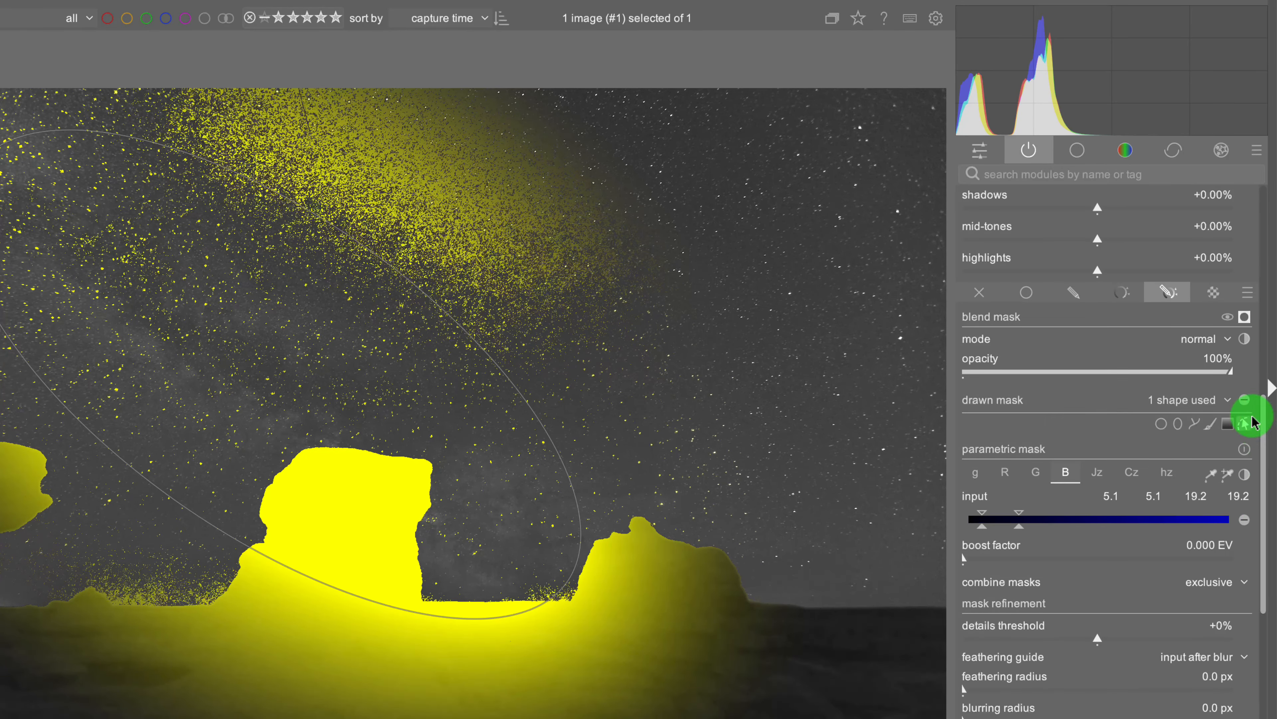
pyautogui.click(1240, 584)
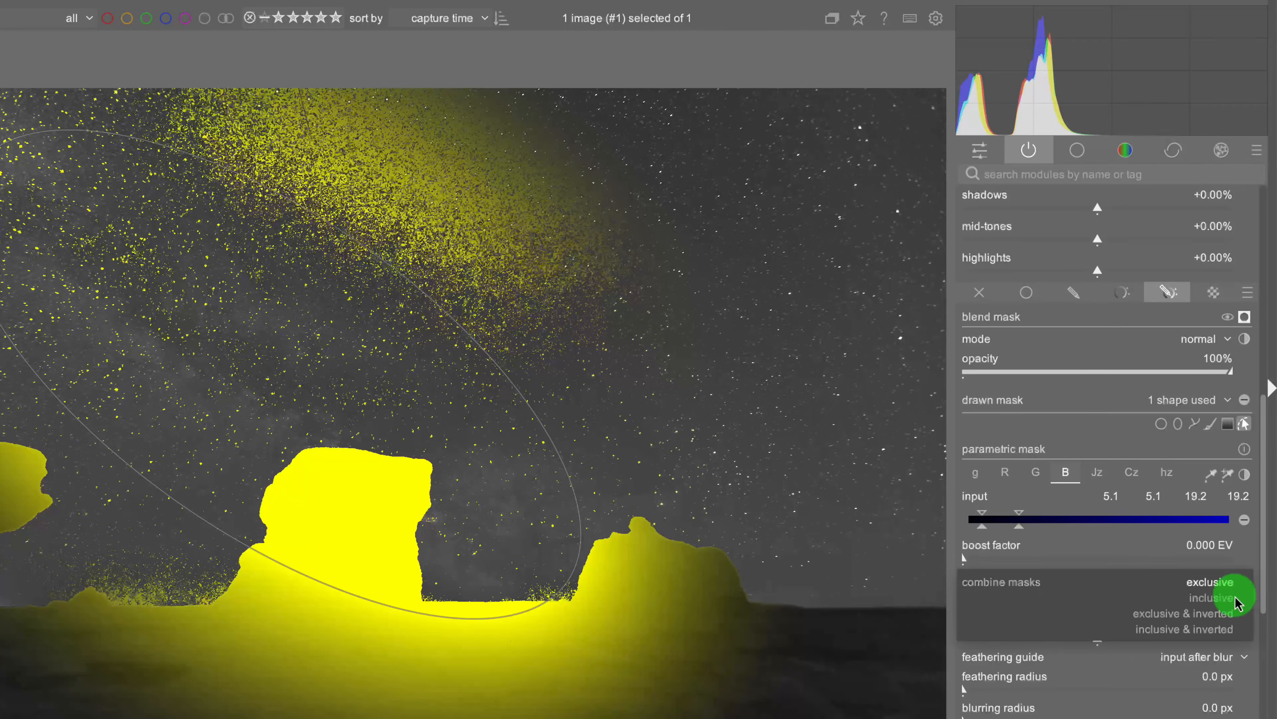
pyautogui.click(1227, 597)
pyautogui.click(1238, 586)
pyautogui.click(1237, 597)
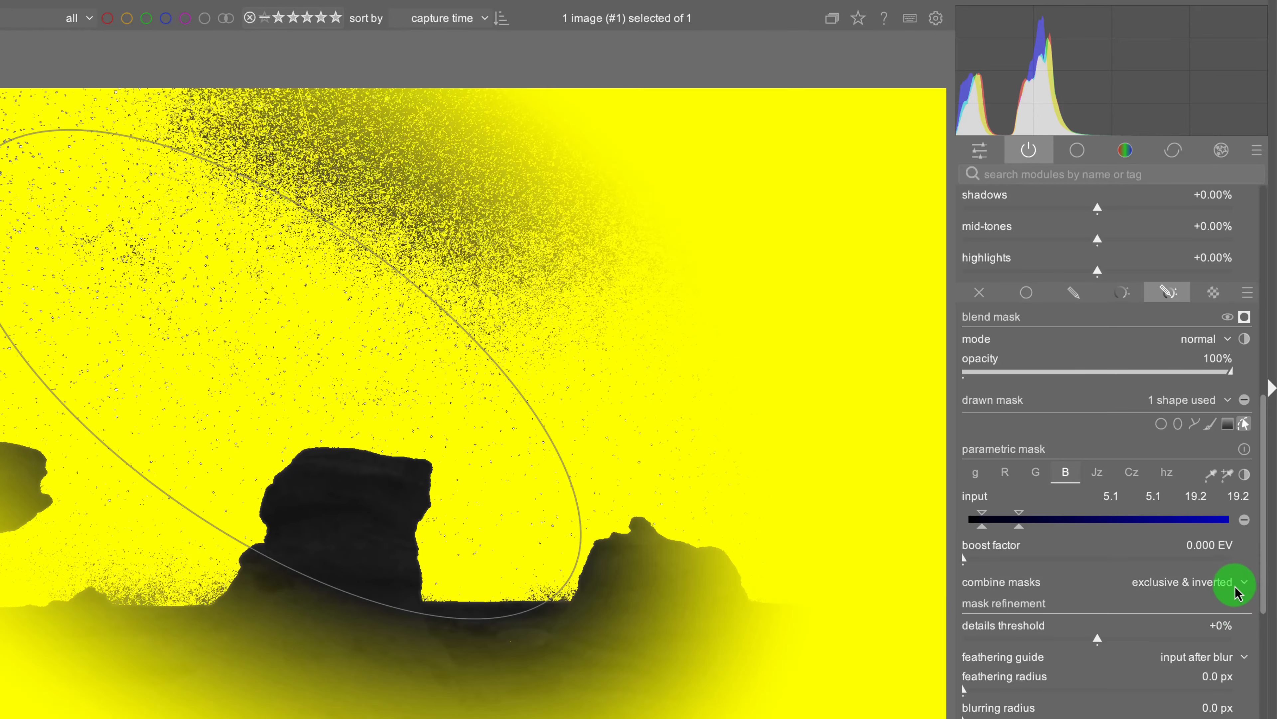
pyautogui.click(1238, 584)
pyautogui.click(1234, 599)
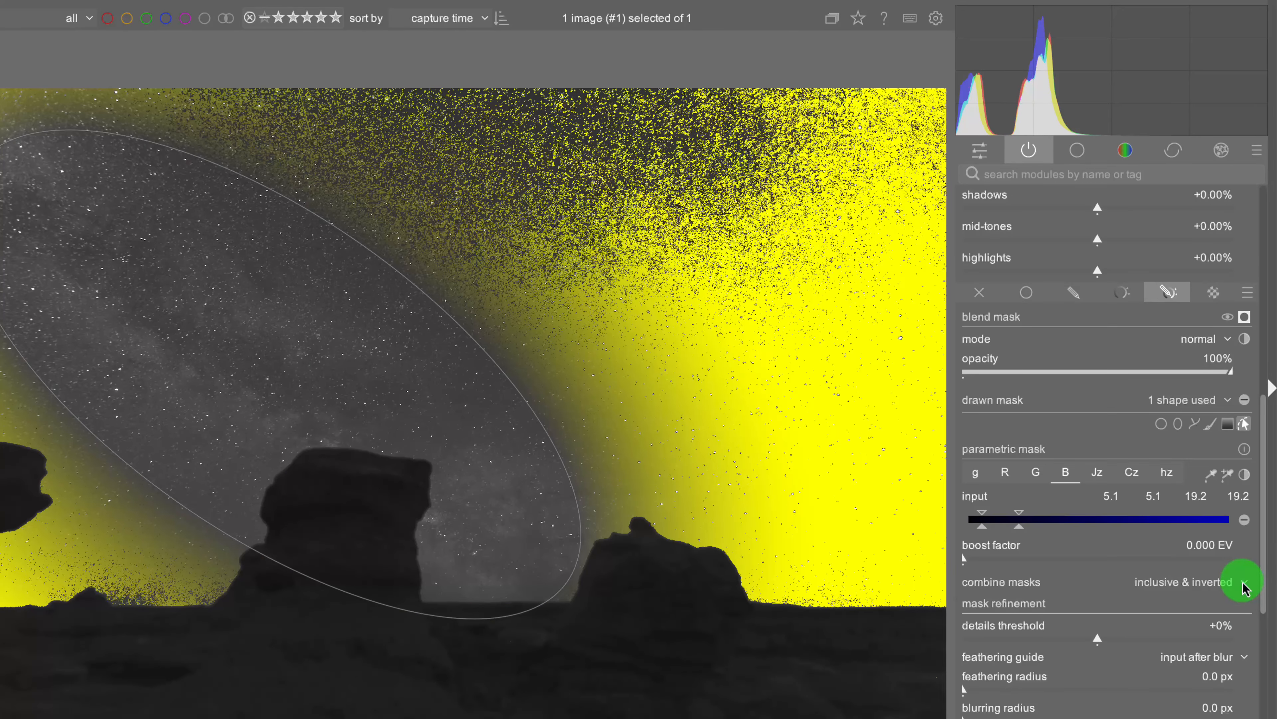
pyautogui.click(1244, 587)
pyautogui.click(1246, 538)
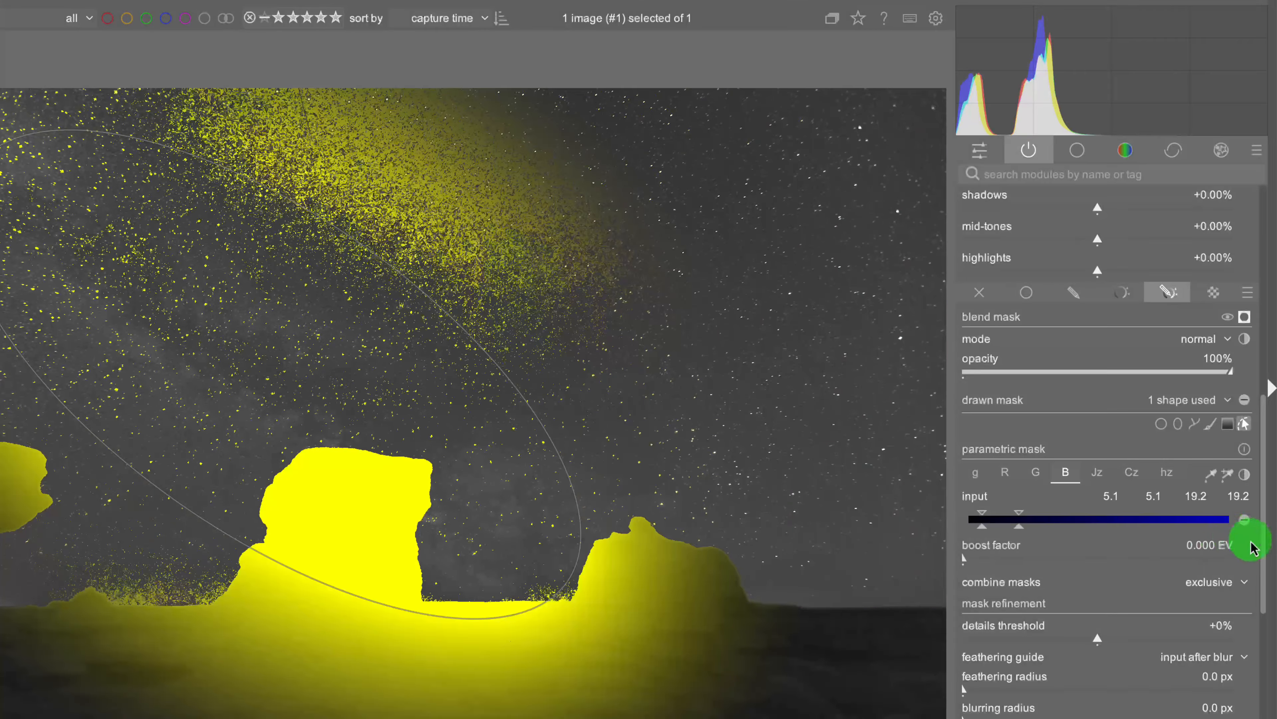
# - Invert the drawn mask's polarity and combine the masks as inclusive & inverted
pyautogui.scroll(3, 1264, 522)
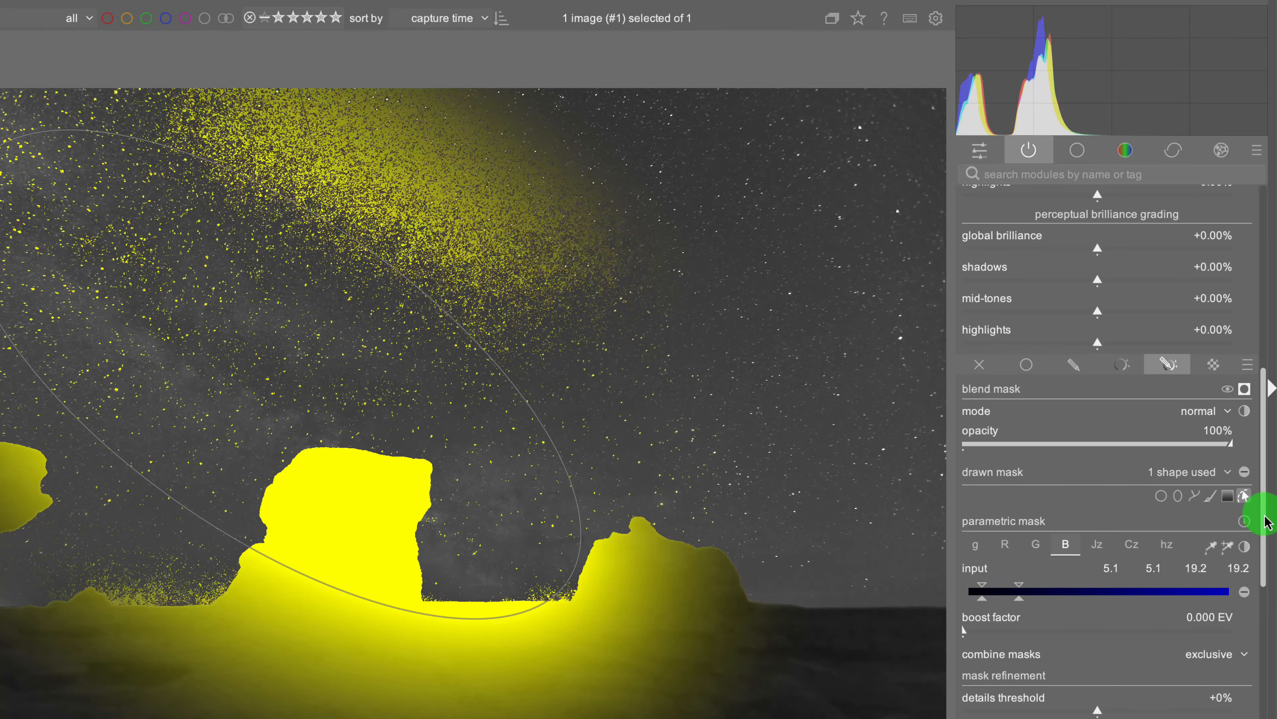
pyautogui.moveTo(1264, 522); pyautogui.dragTo(1264, 506)
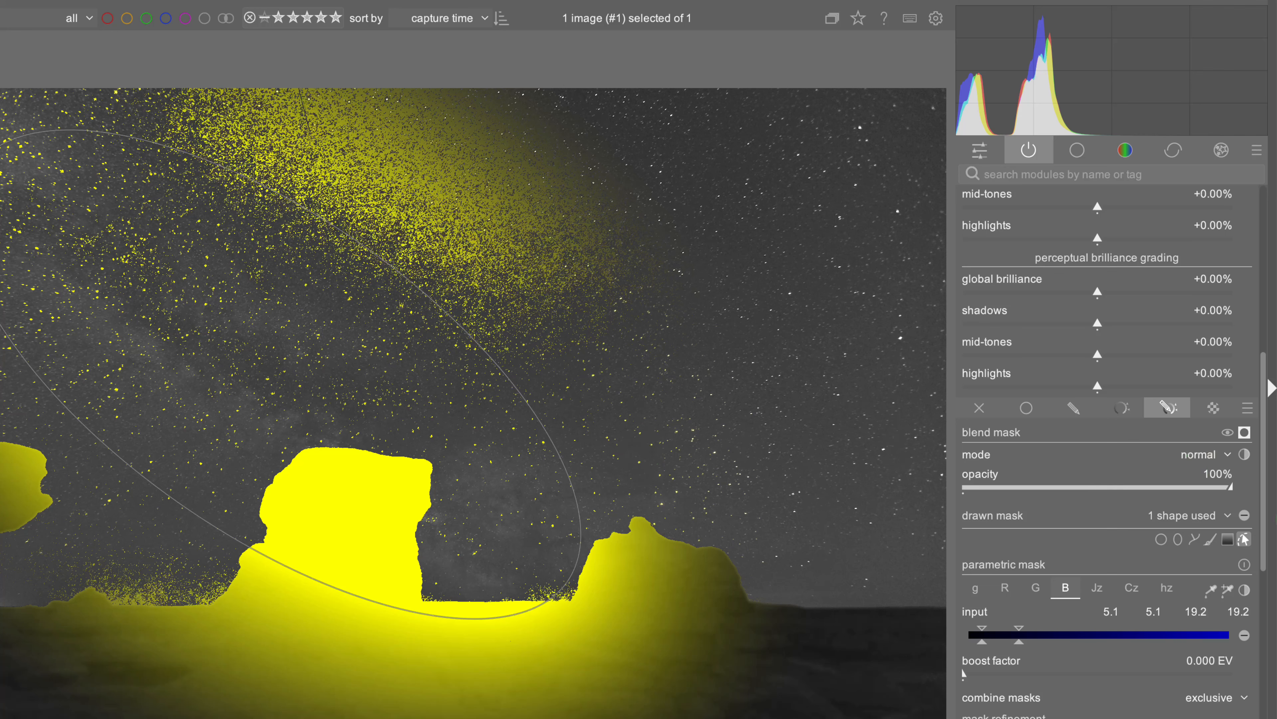
pyautogui.click(1256, 530)
pyautogui.click(1245, 516)
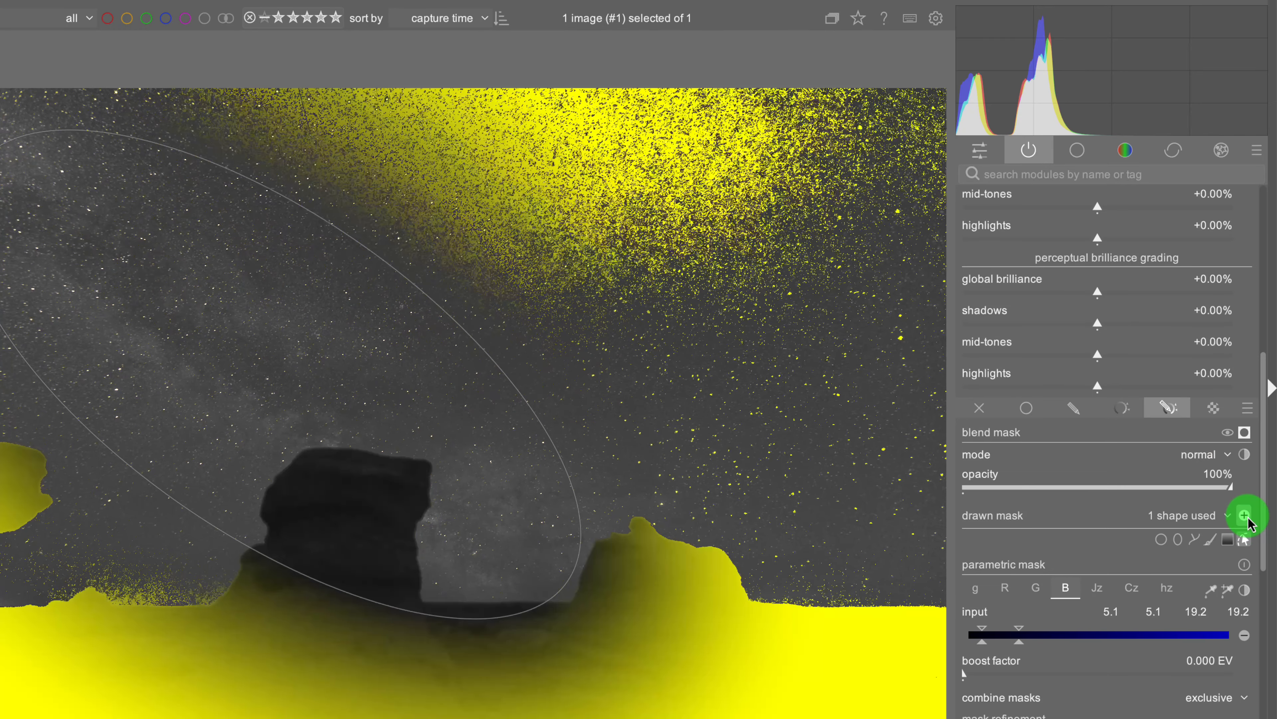
pyautogui.scroll(-5, 1262, 553)
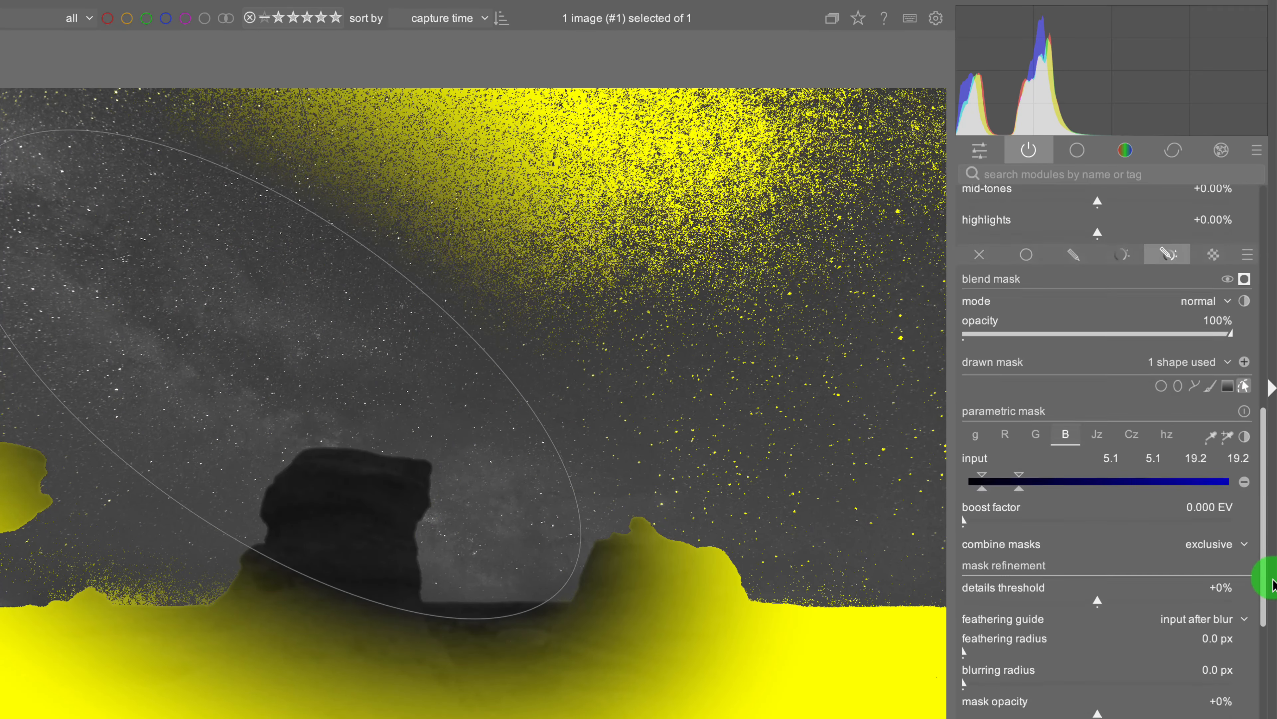
pyautogui.click(1233, 479)
pyautogui.click(1227, 492)
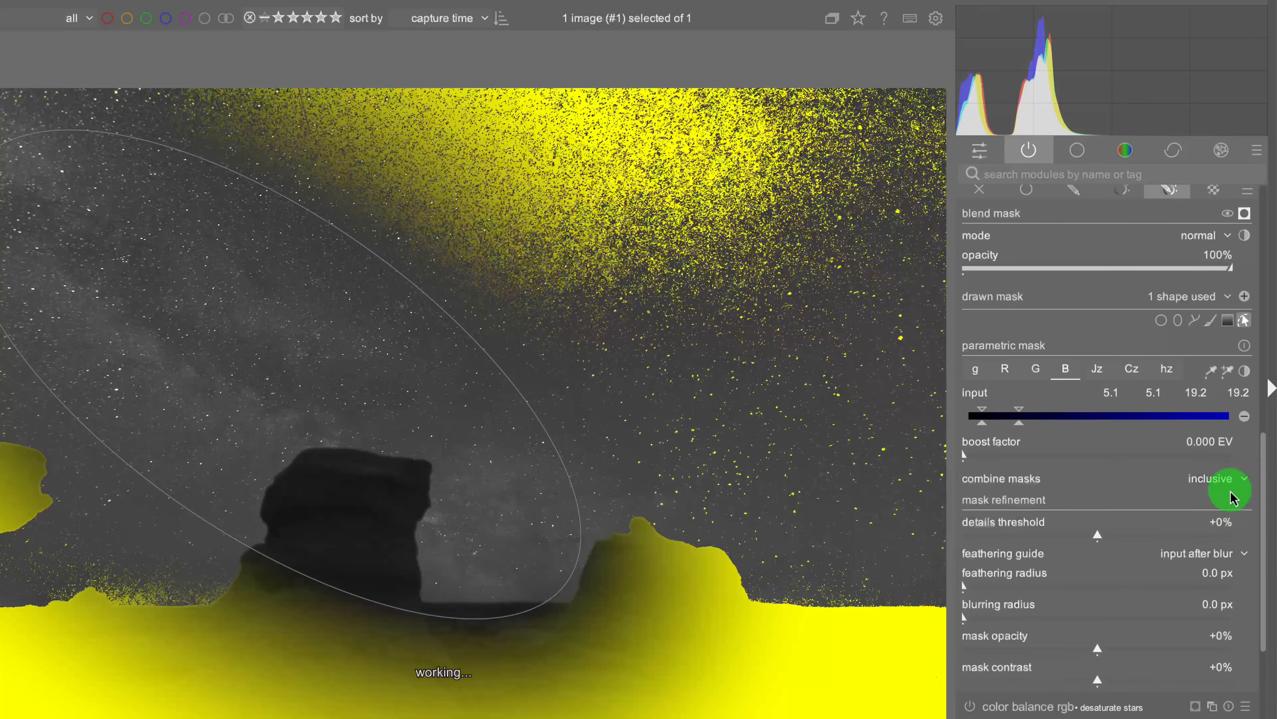
pyautogui.click(1232, 482)
pyautogui.click(1234, 494)
pyautogui.click(1234, 487)
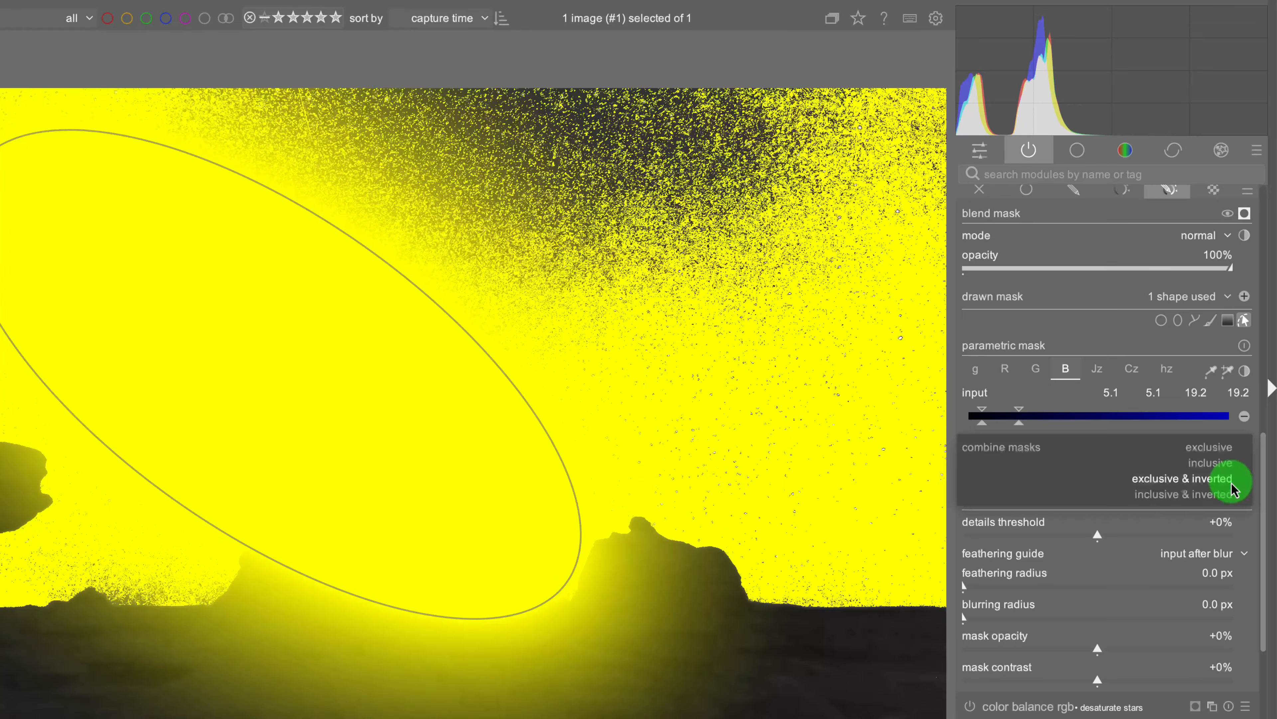
pyautogui.click(1233, 495)
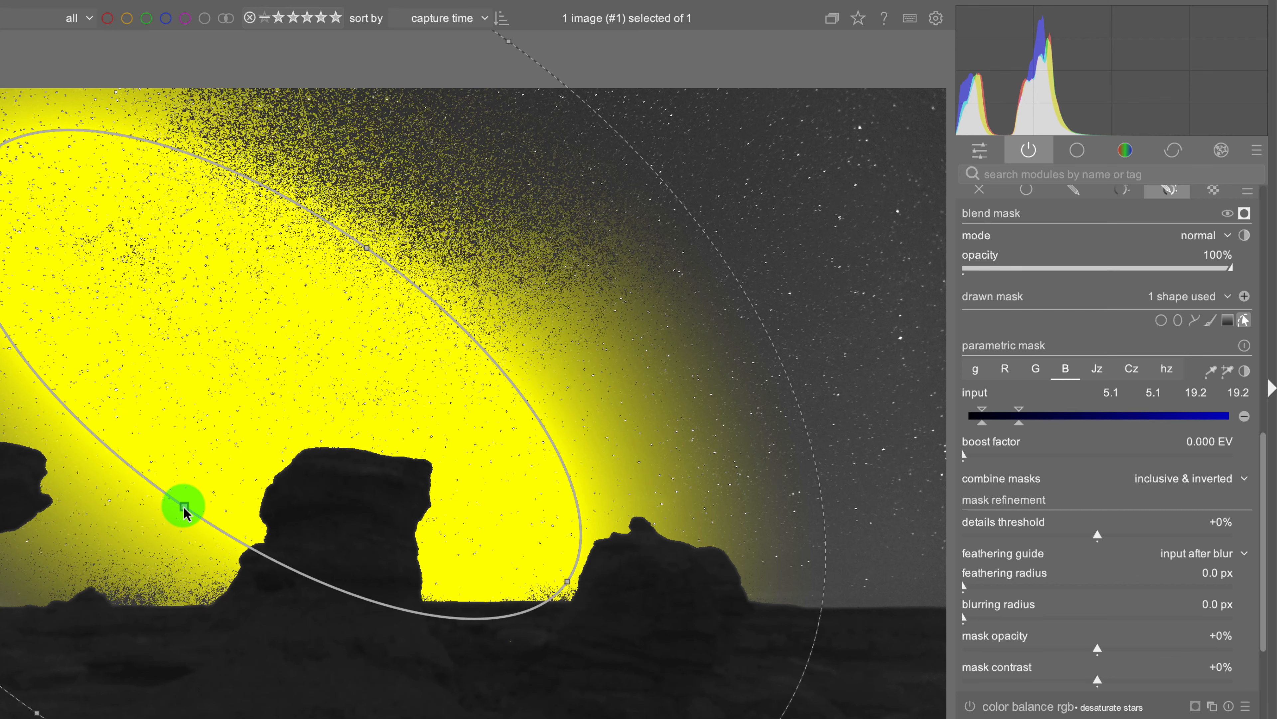
# - Narrow the ellipse and reposition it so it fits the diagonal band of the Milky Way above the rocks
pyautogui.moveTo(183, 510); pyautogui.dragTo(208, 478)
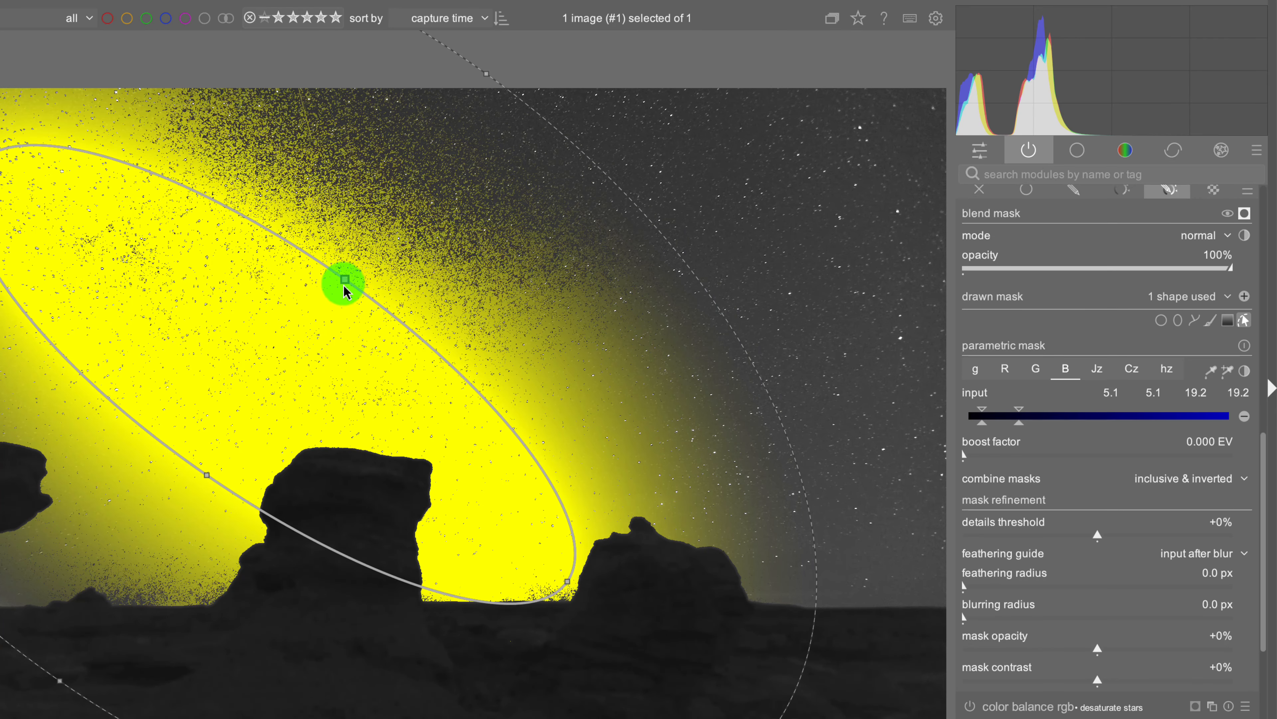
pyautogui.moveTo(344, 288); pyautogui.dragTo(352, 362)
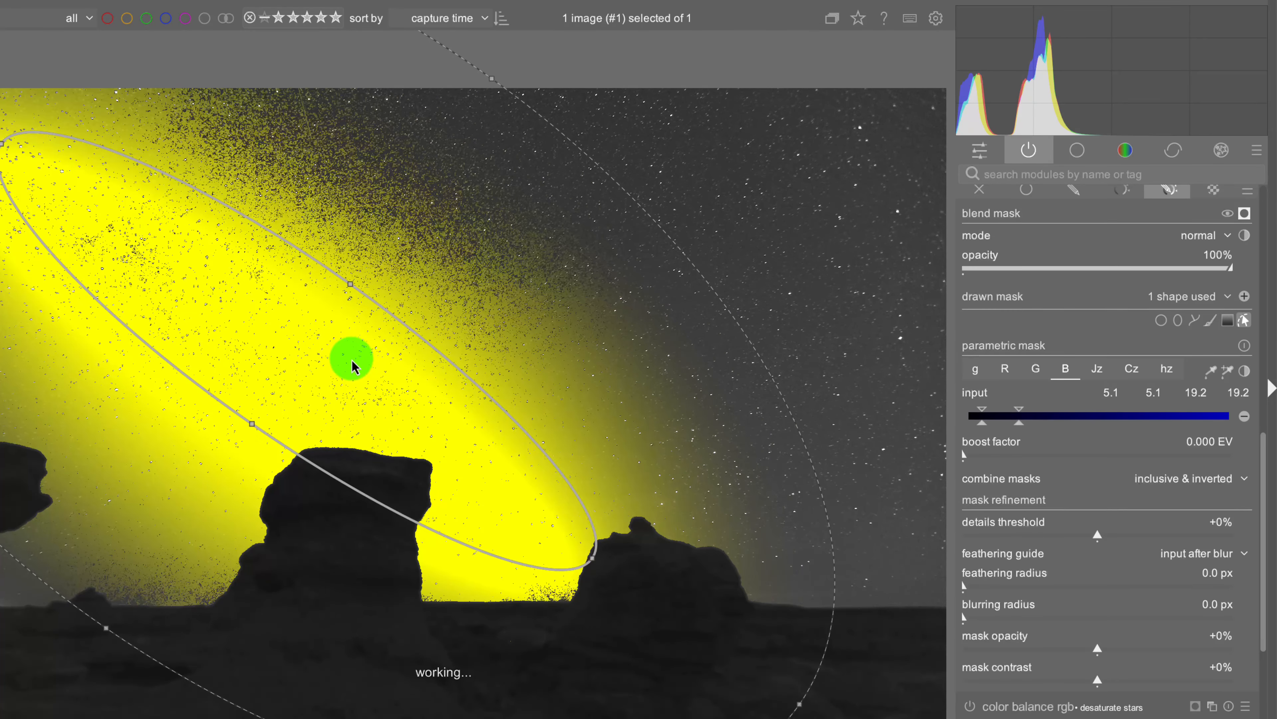
pyautogui.moveTo(354, 285); pyautogui.dragTo(369, 258)
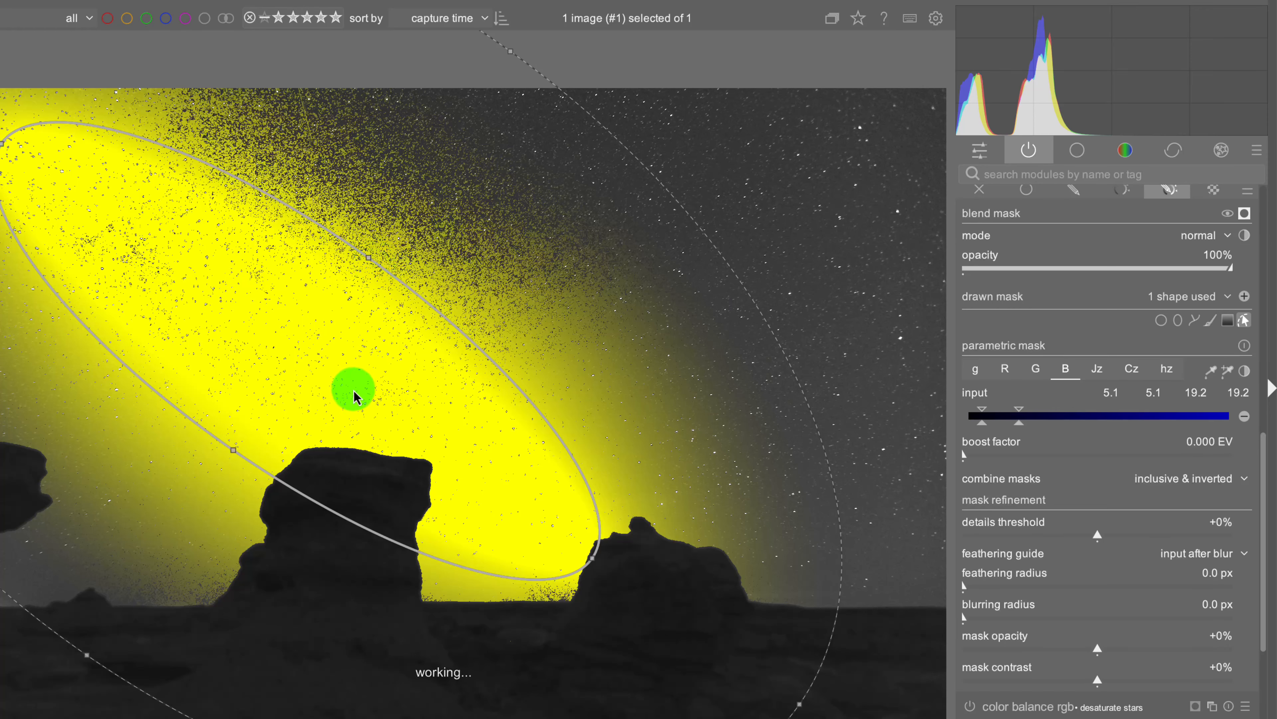
pyautogui.moveTo(355, 397); pyautogui.dragTo(326, 382)
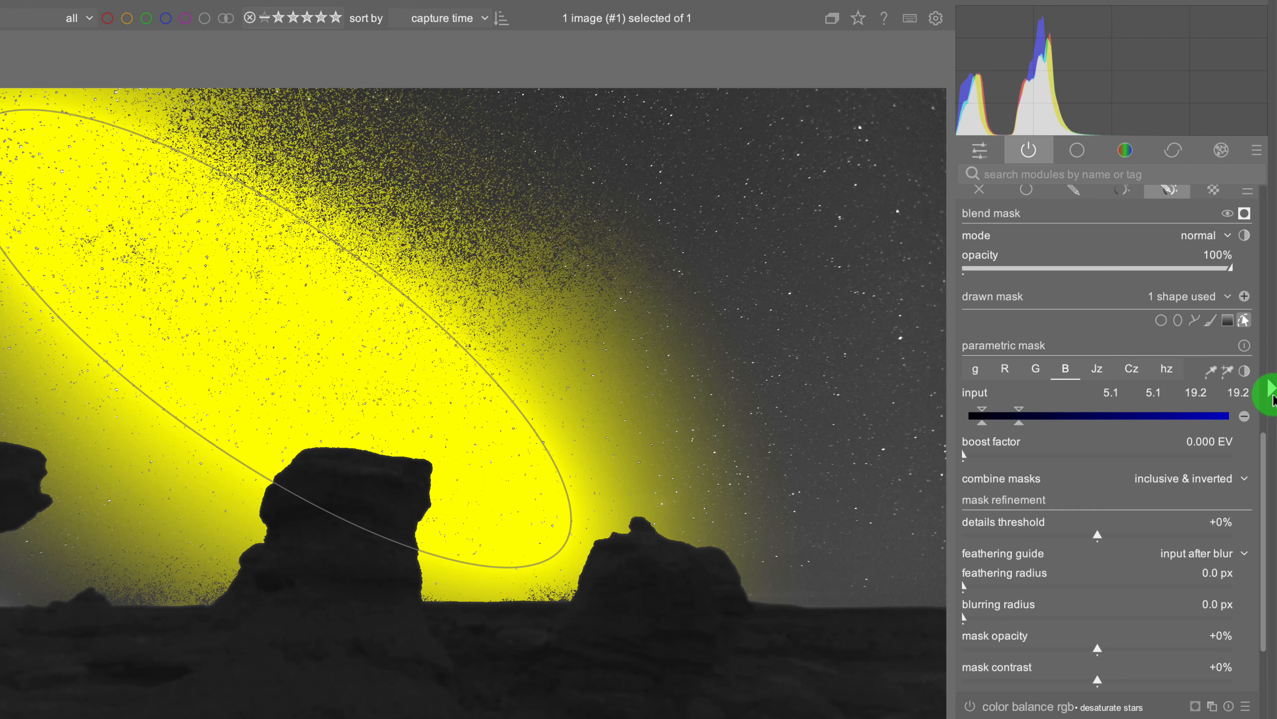
# - Hide the mask overlay and ellipse outline, and raise the "milky way" instance's global saturation to +100%
pyautogui.moveTo(1265, 461); pyautogui.dragTo(1245, 384)
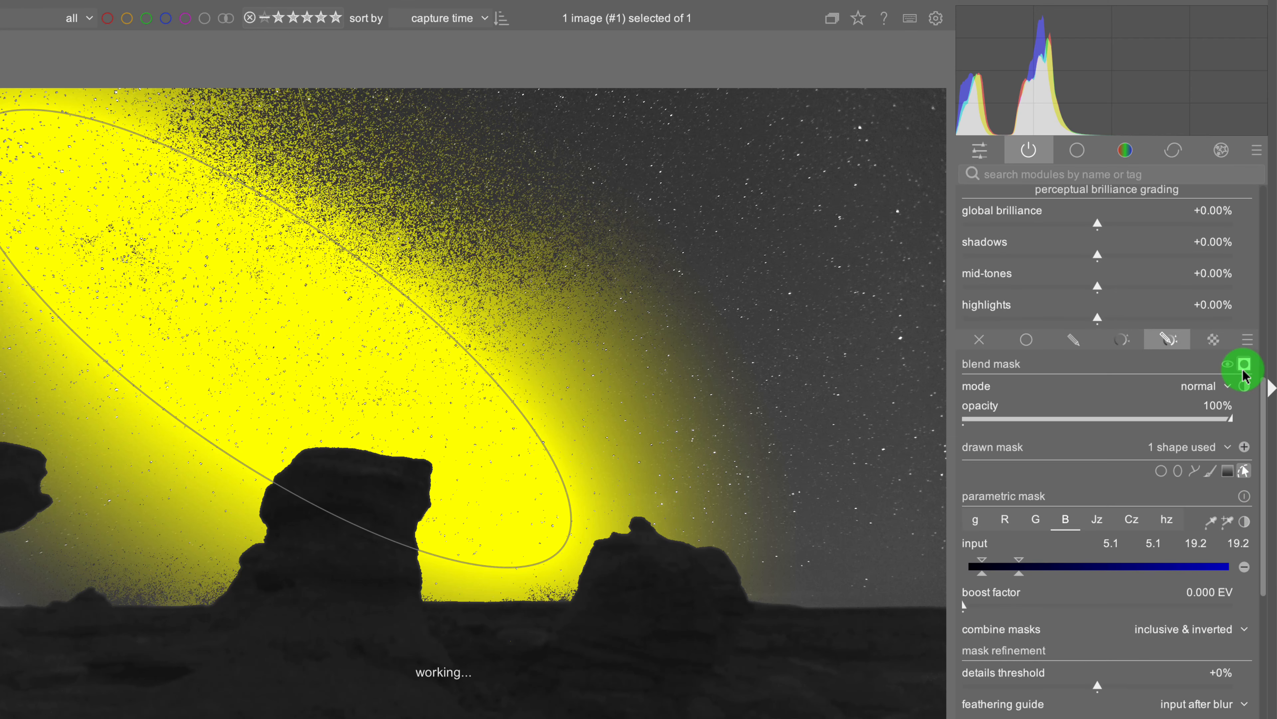
pyautogui.click(1244, 364)
pyautogui.click(1244, 471)
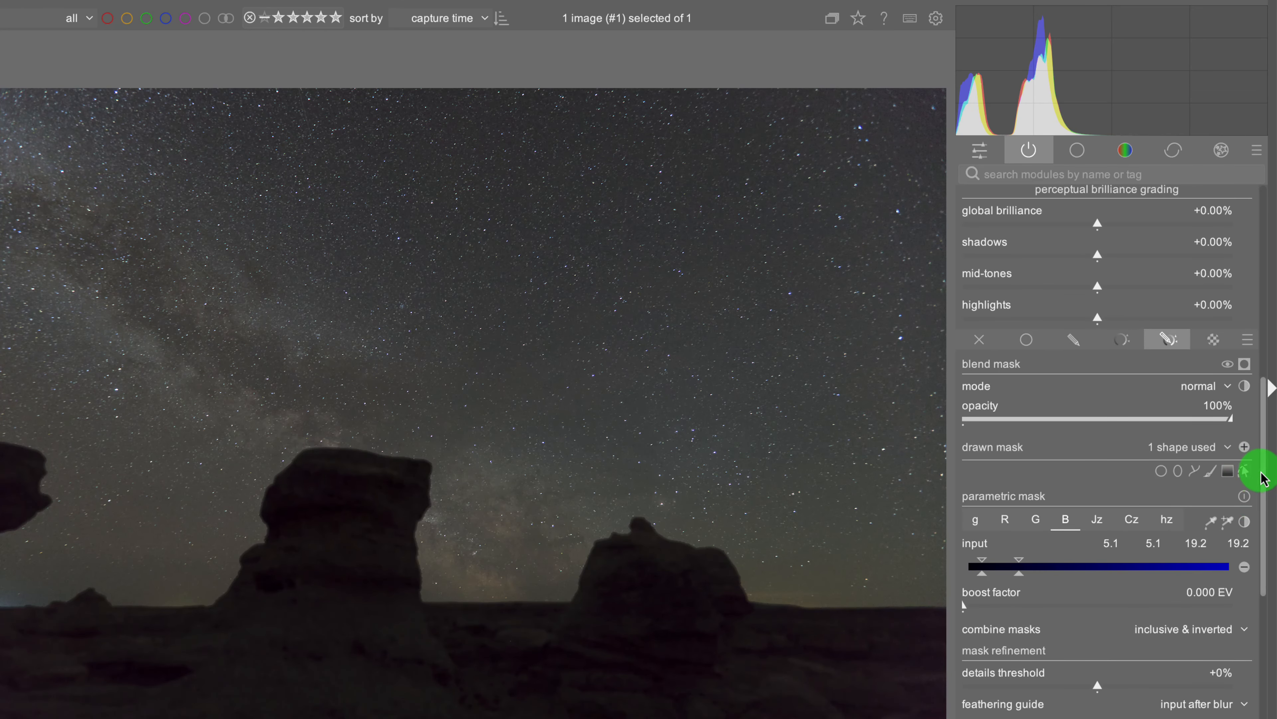
pyautogui.moveTo(1264, 478); pyautogui.dragTo(1167, 360)
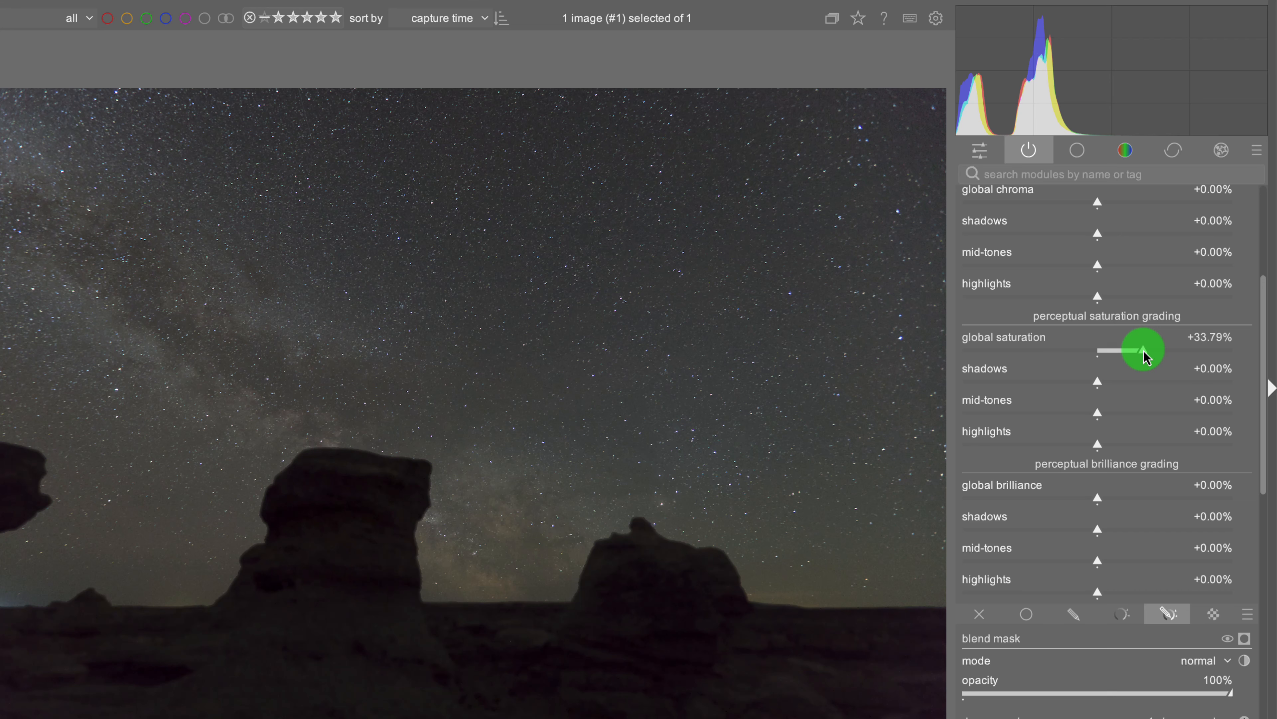
pyautogui.moveTo(1152, 353); pyautogui.dragTo(1221, 277)
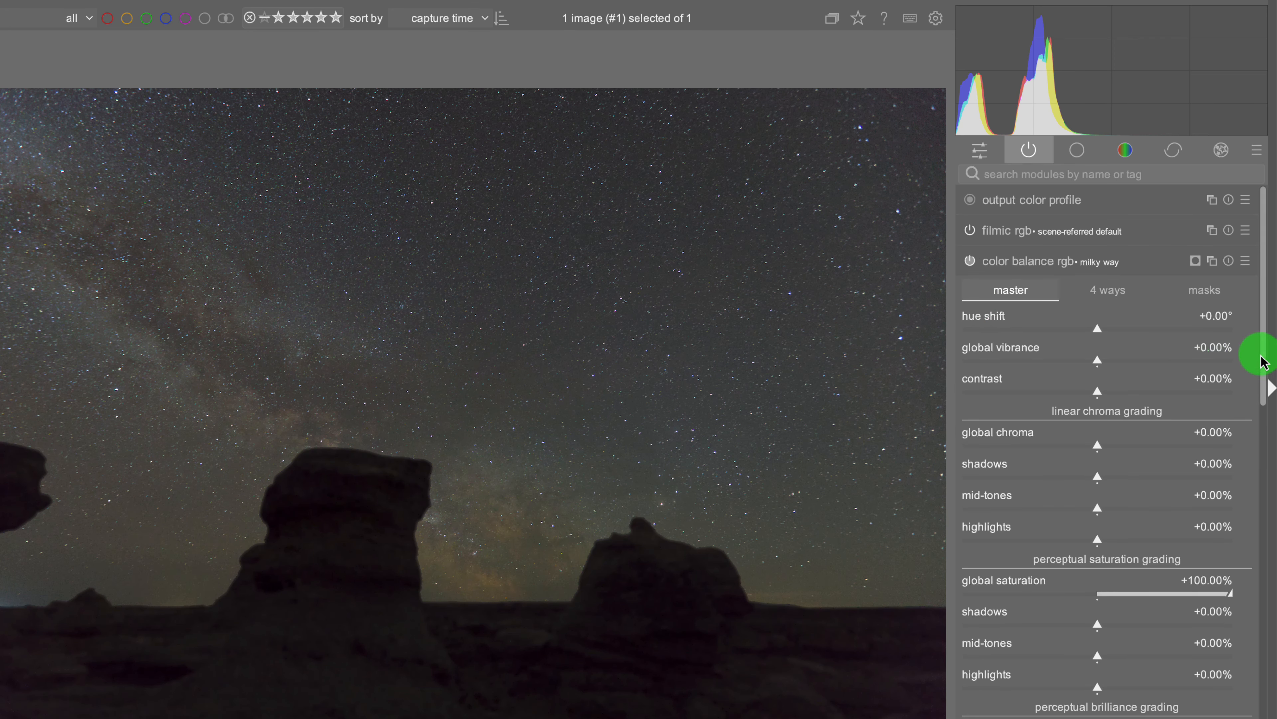
# - Raise the "milky way" instance's perceptual brilliance: global to +10.58%, mid-tones to +9.90% and highlights to +10.58%
pyautogui.moveTo(1255, 348); pyautogui.dragTo(1253, 476)
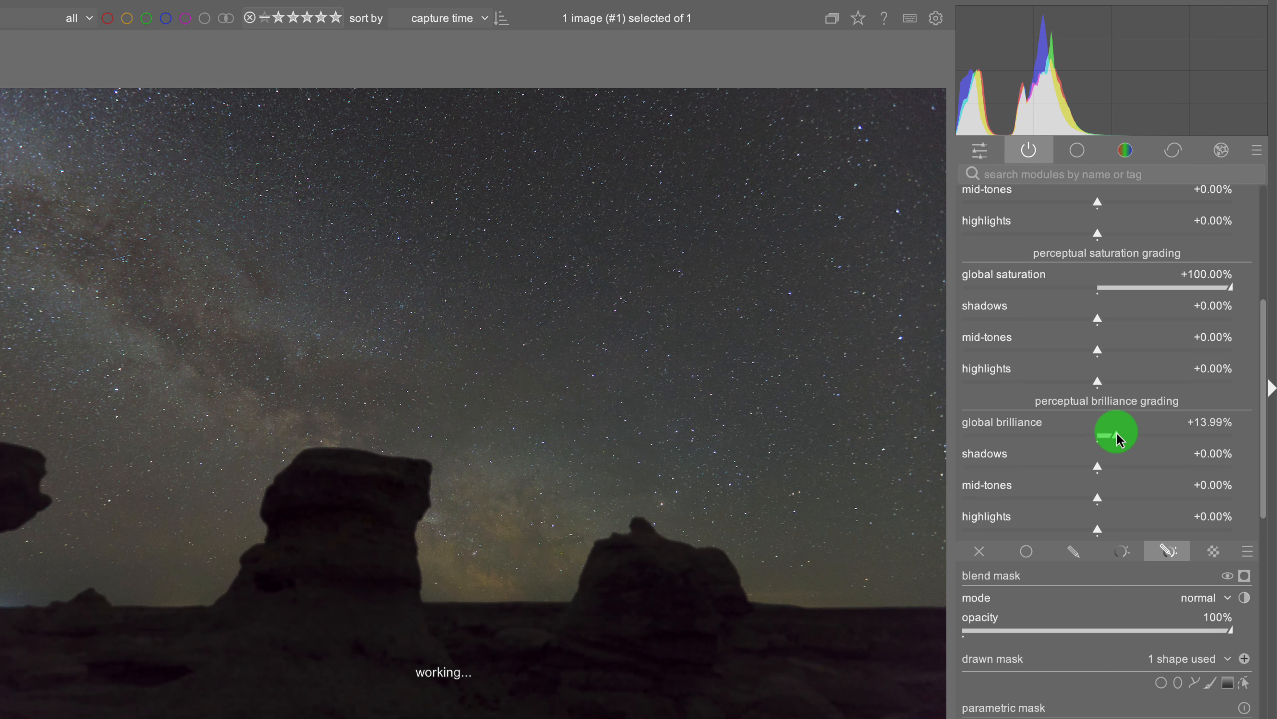
pyautogui.moveTo(1121, 438); pyautogui.dragTo(1116, 439)
pyautogui.moveTo(1112, 445); pyautogui.dragTo(1111, 445)
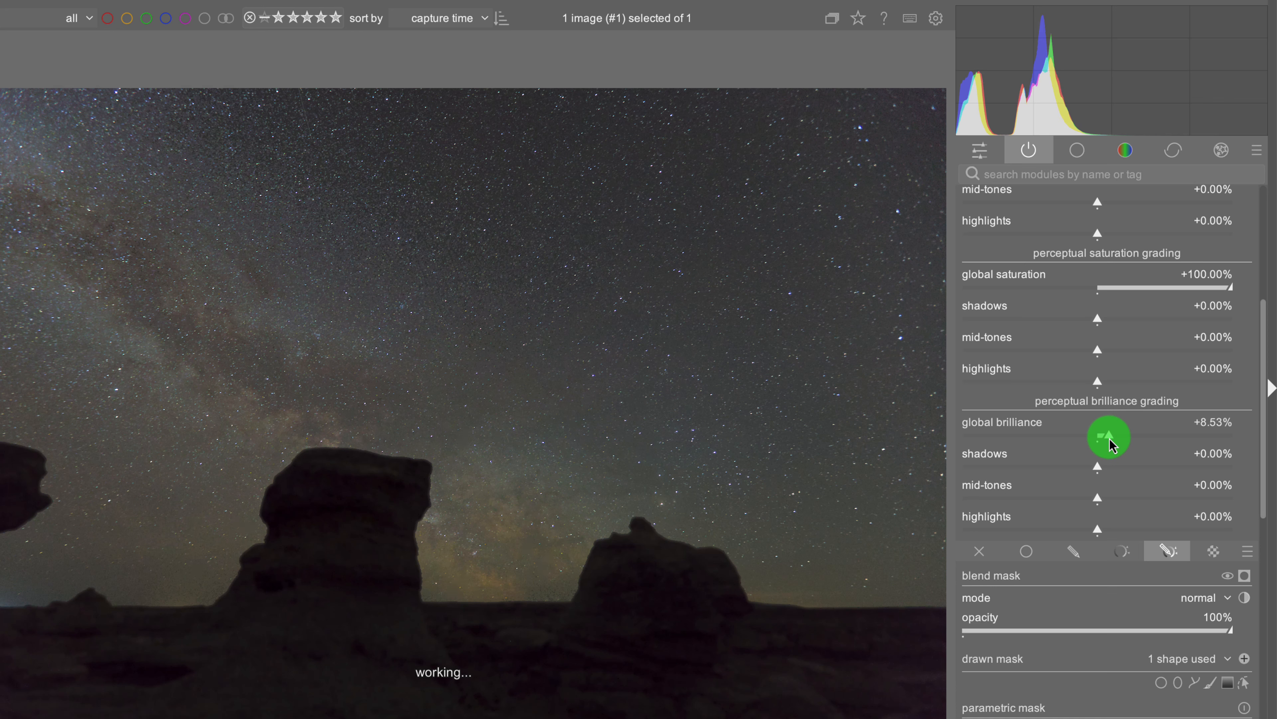
pyautogui.scroll(4, 1110, 444)
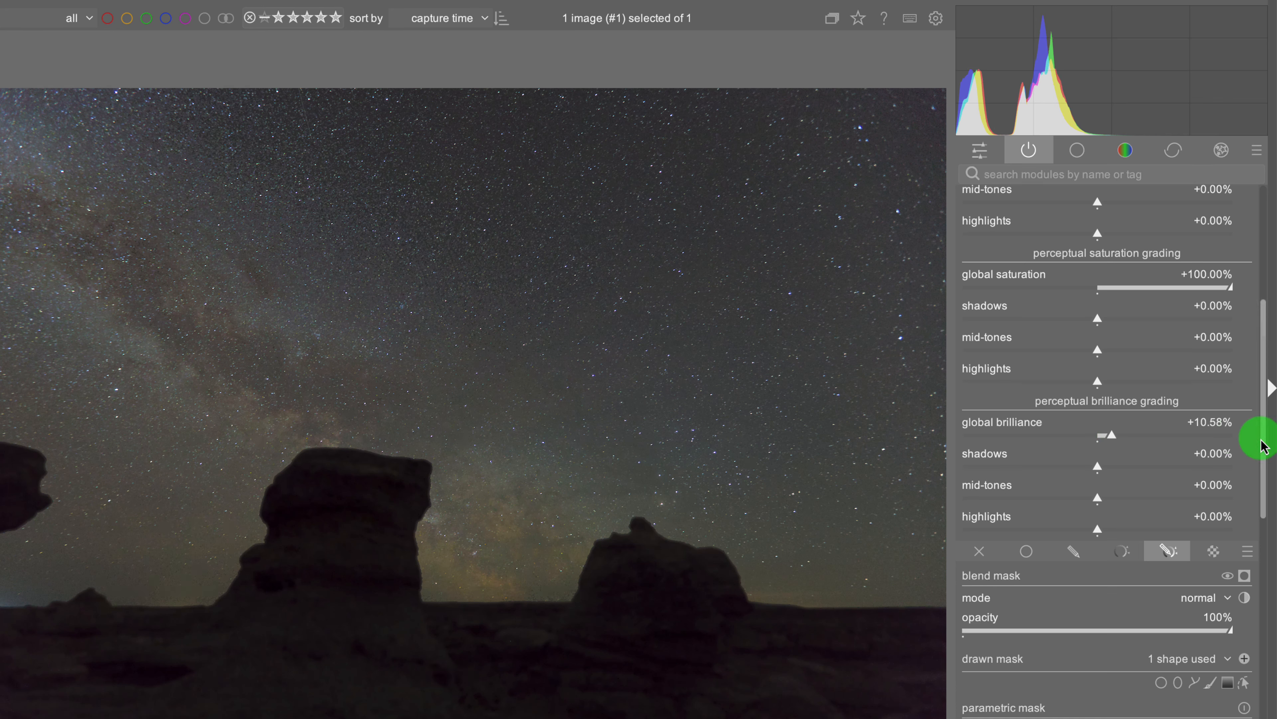
pyautogui.click(1108, 500)
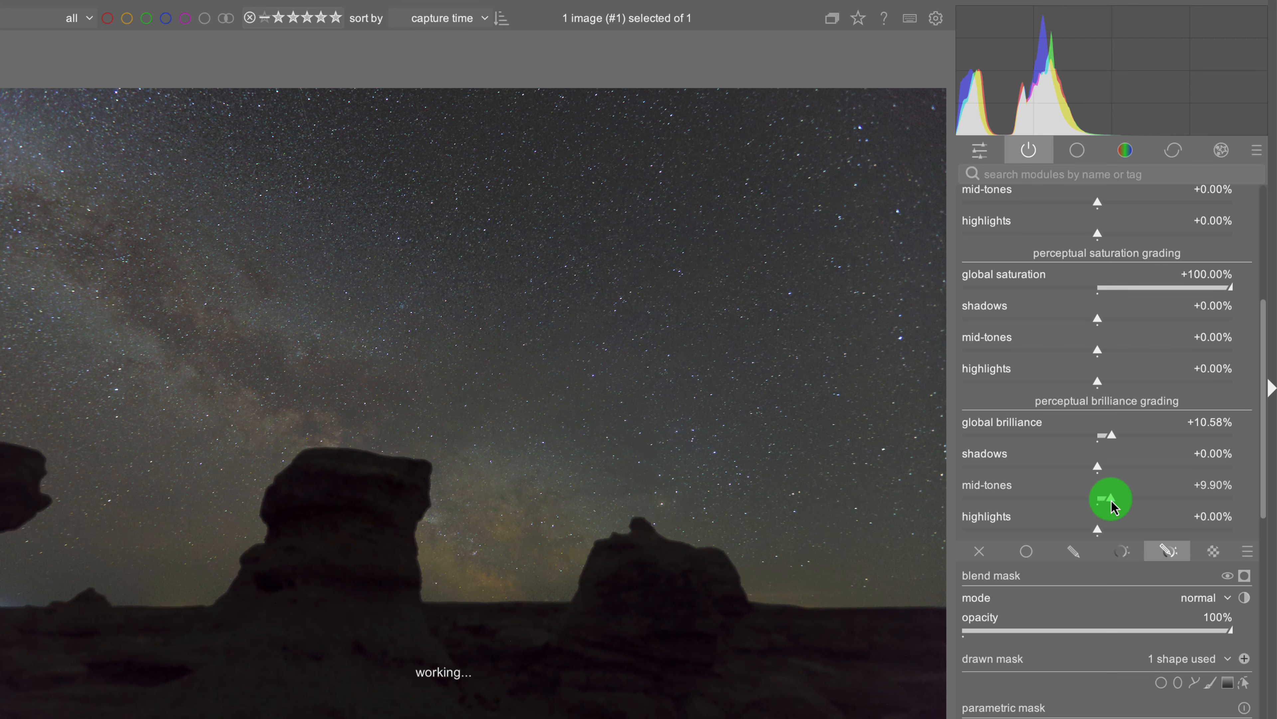
pyautogui.click(1112, 529)
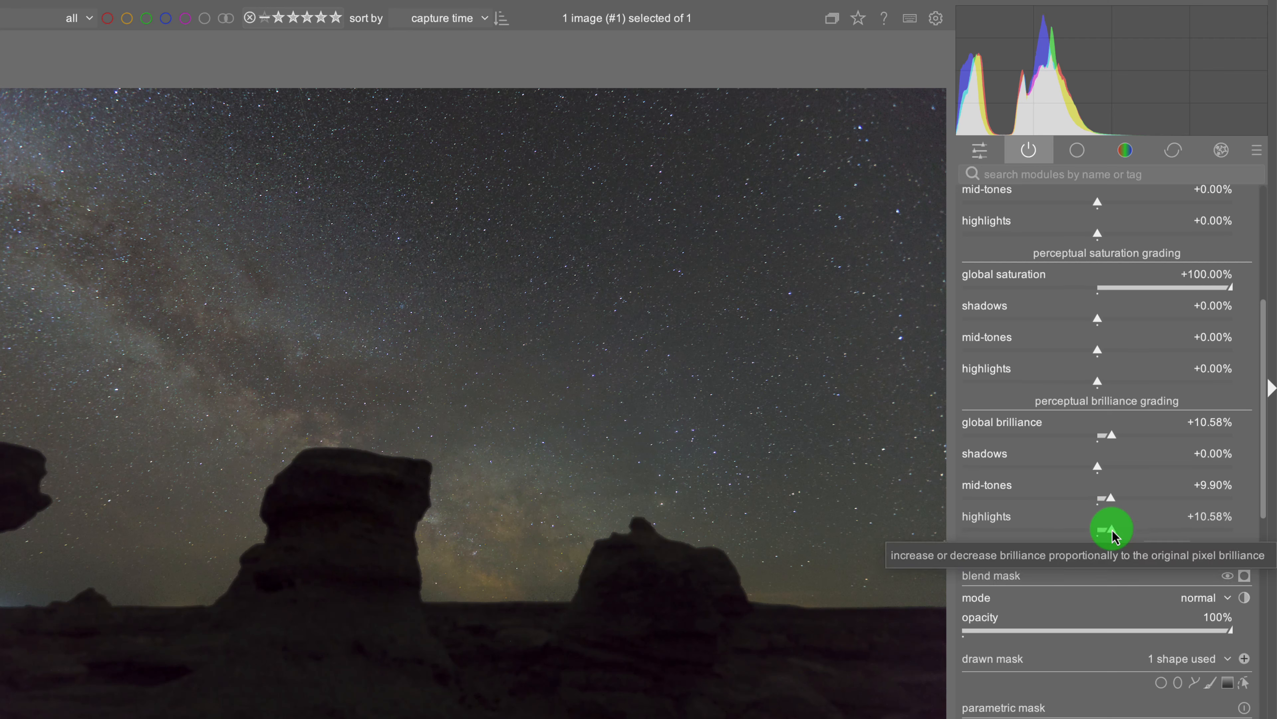
# - Set the "milky way" instance's global vibrance to +47.27% and its hue shift to -11.67°
pyautogui.moveTo(1257, 456); pyautogui.dragTo(1251, 325)
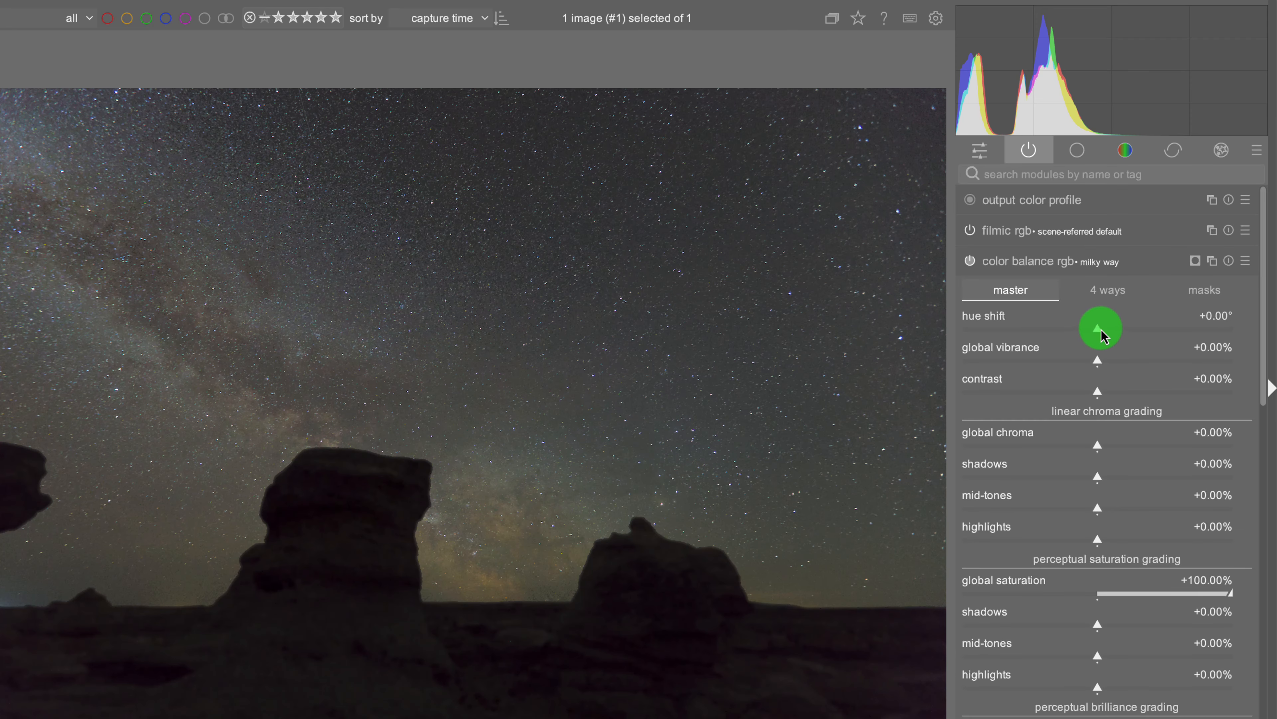
pyautogui.click(1148, 361)
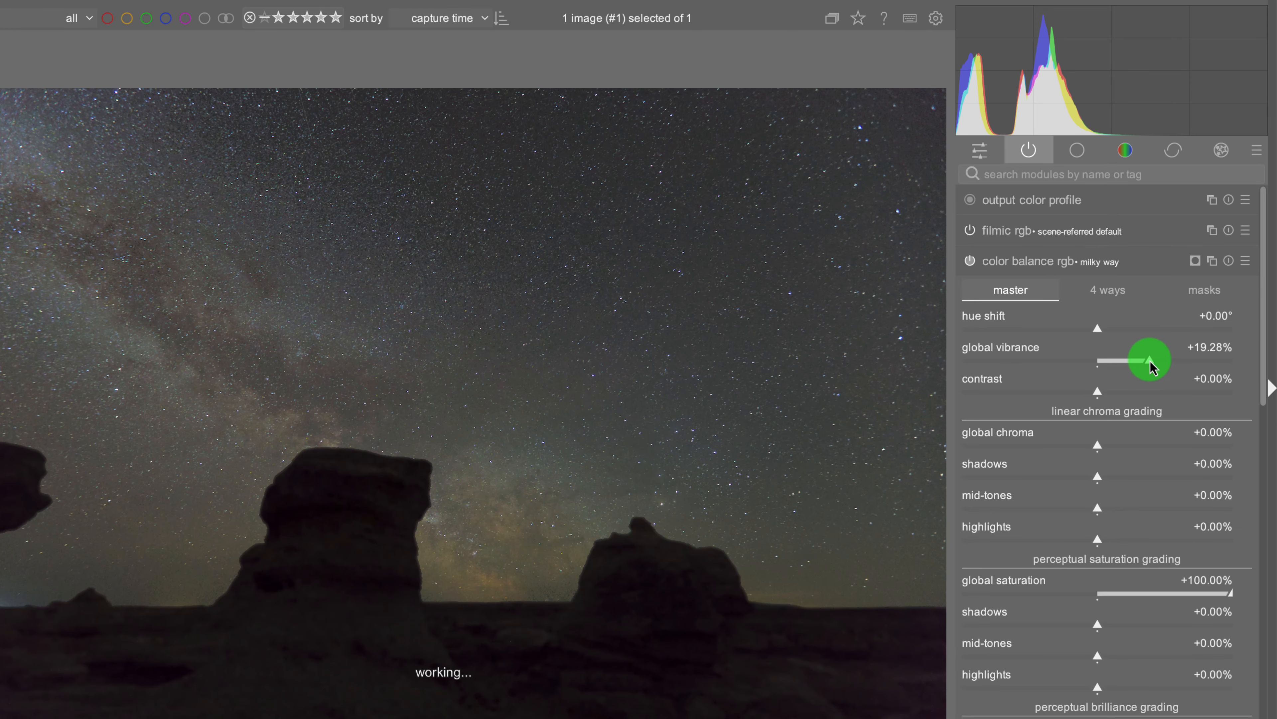
pyautogui.moveTo(1152, 366); pyautogui.dragTo(1258, 365)
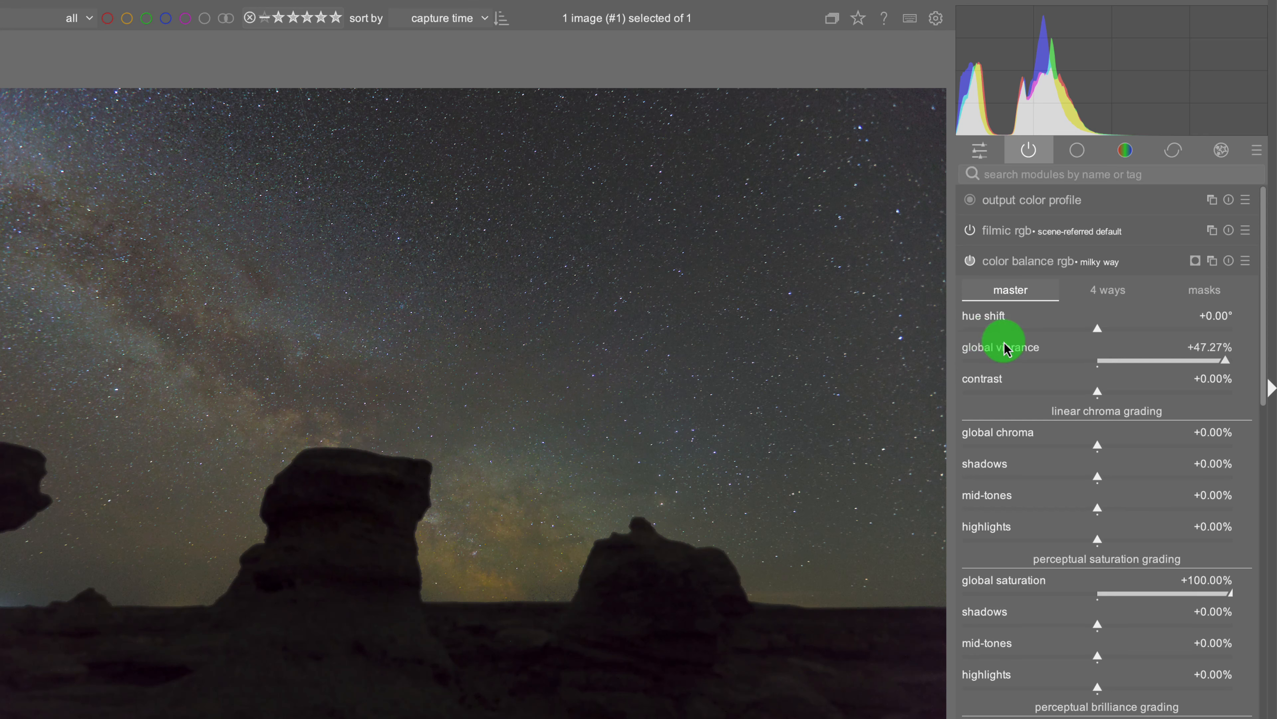
pyautogui.moveTo(1098, 337); pyautogui.dragTo(1087, 333)
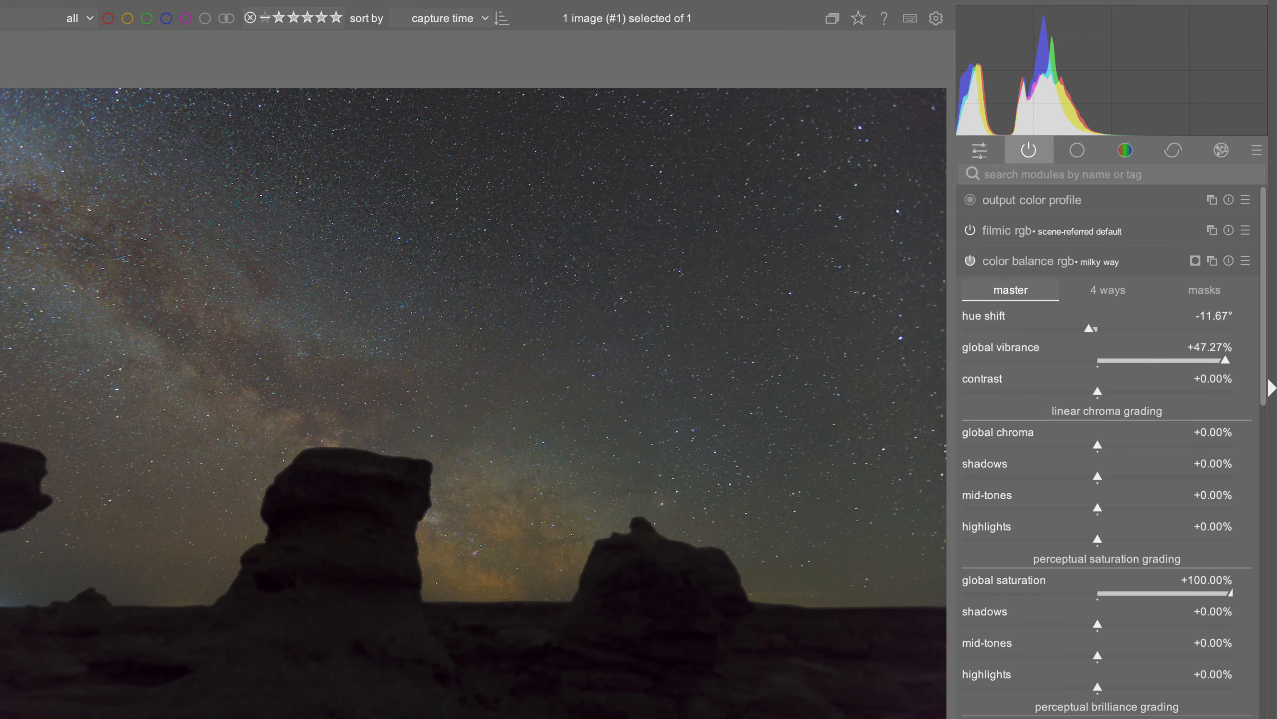
# - Magnify the photo to 400% to examine the stars up close
pyautogui.click(66, 198)
pyautogui.click(186, 264)
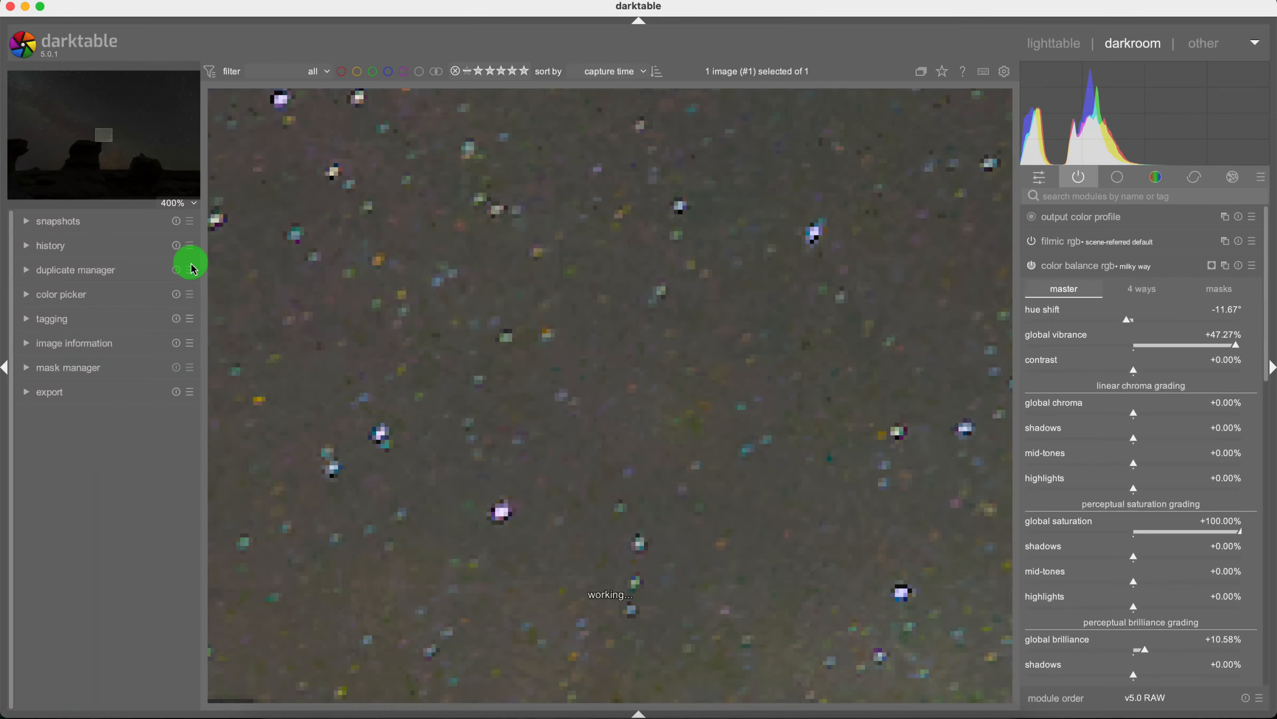
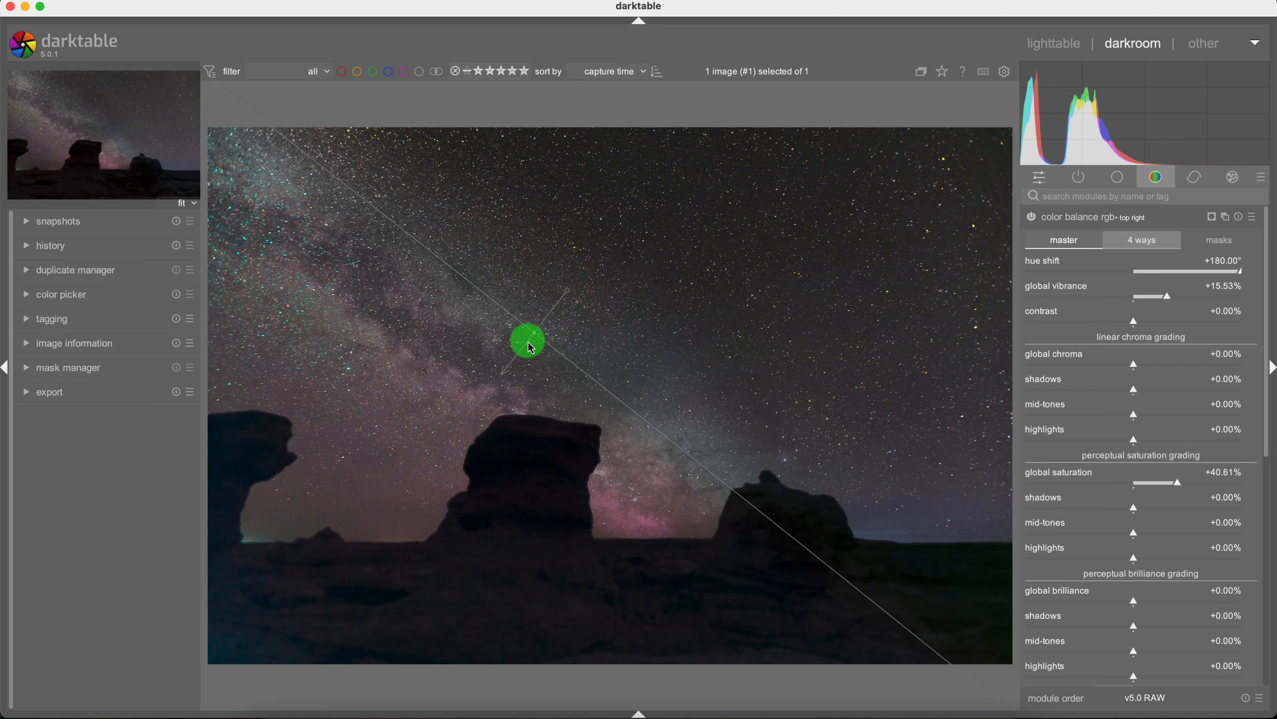
# - Try lowering the compression of the "top right" instance's gradient mask to 2.20%
pyautogui.scroll(1, 580, 375)
pyautogui.scroll(-1, 580, 375)
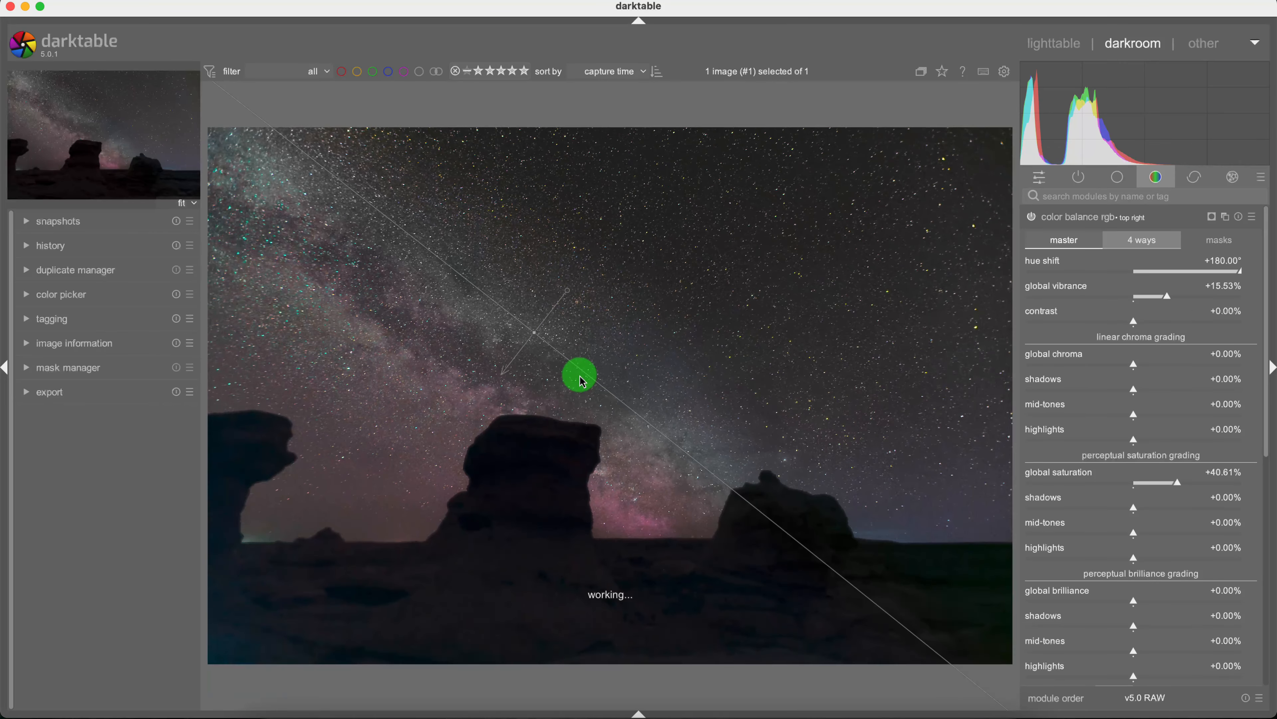
pyautogui.keyDown('shift'); pyautogui.scroll(-1, 560, 357); pyautogui.keyUp('shift')
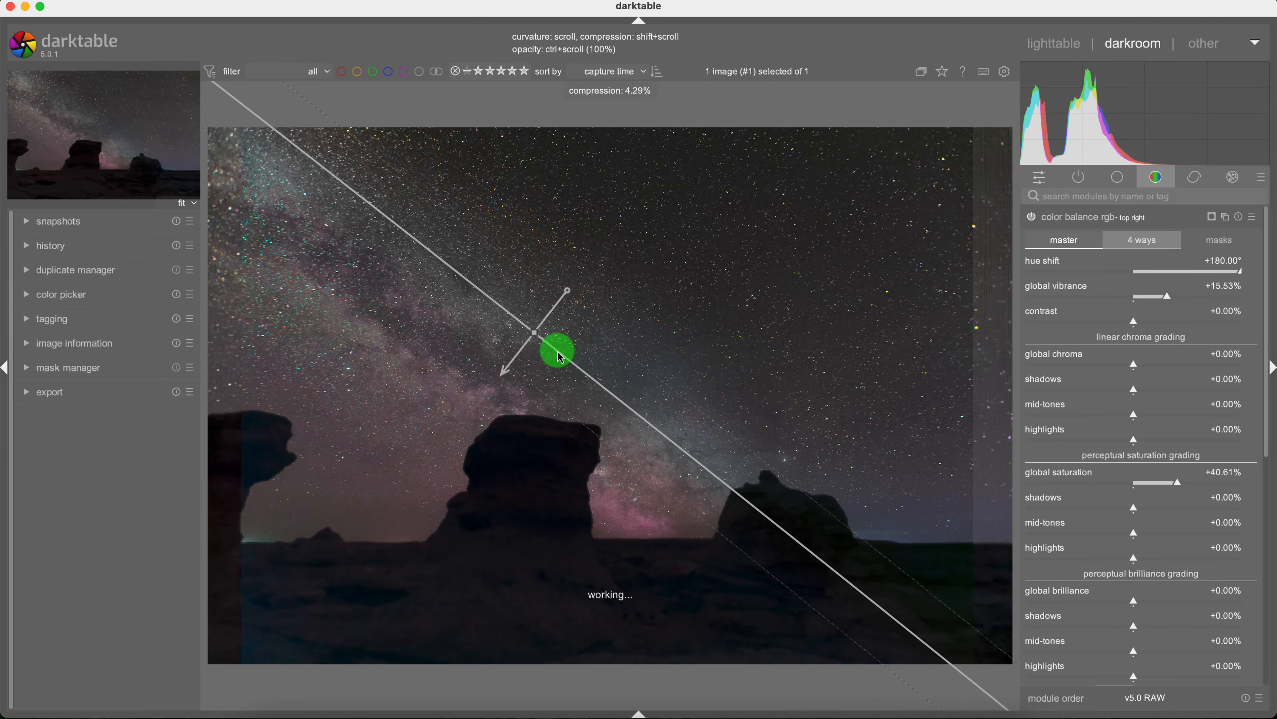
pyautogui.keyDown('shift'); pyautogui.scroll(-1, 560, 357); pyautogui.keyUp('shift')
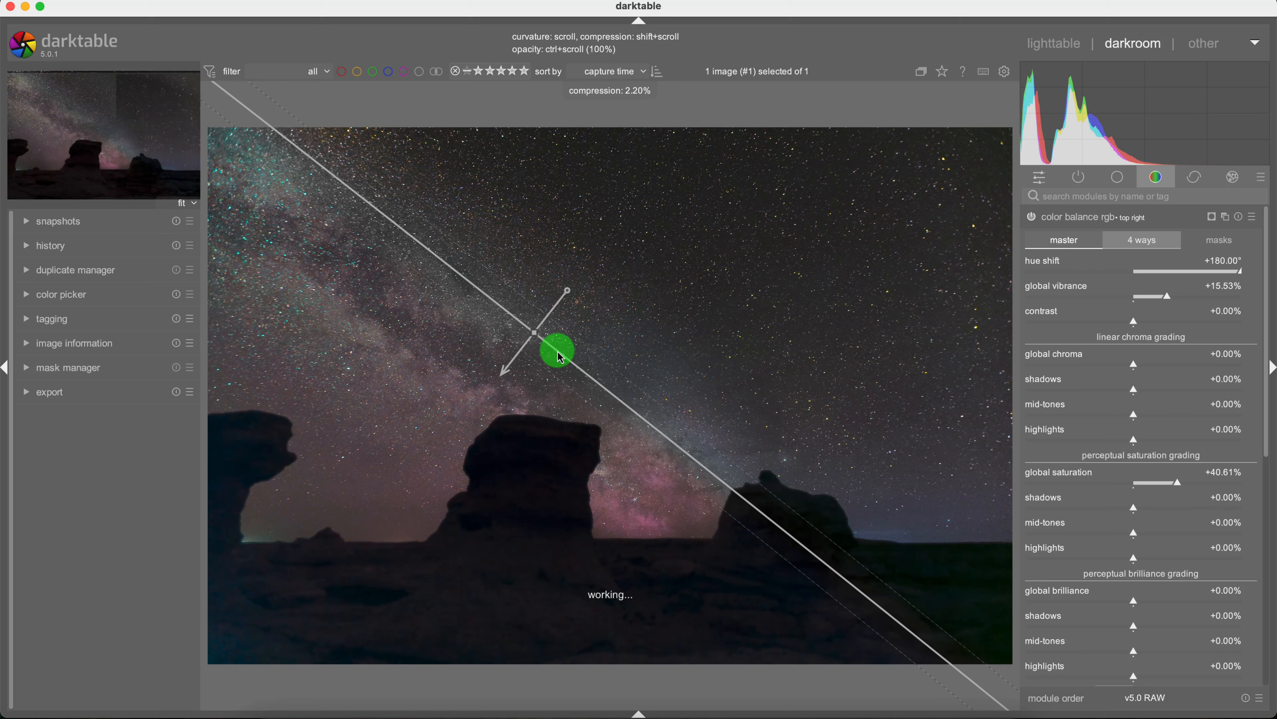
# - Move the gradient slightly down toward the rocks with a higher compression, and hide its outline
pyautogui.moveTo(535, 346); pyautogui.dragTo(539, 377)
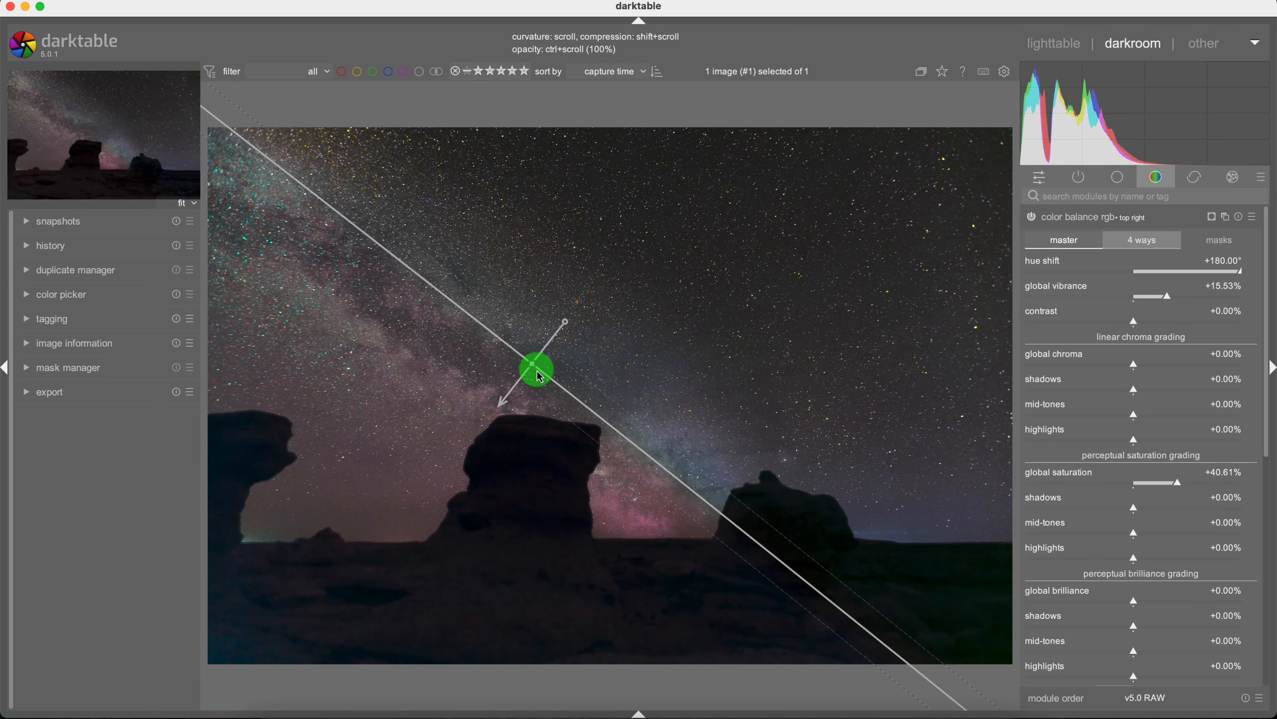
pyautogui.keyDown('shift'); pyautogui.scroll(1, 540, 377); pyautogui.keyUp('shift')
pyautogui.keyDown('shift'); pyautogui.scroll(1, 539, 377); pyautogui.keyUp('shift')
pyautogui.moveTo(539, 378); pyautogui.dragTo(540, 359)
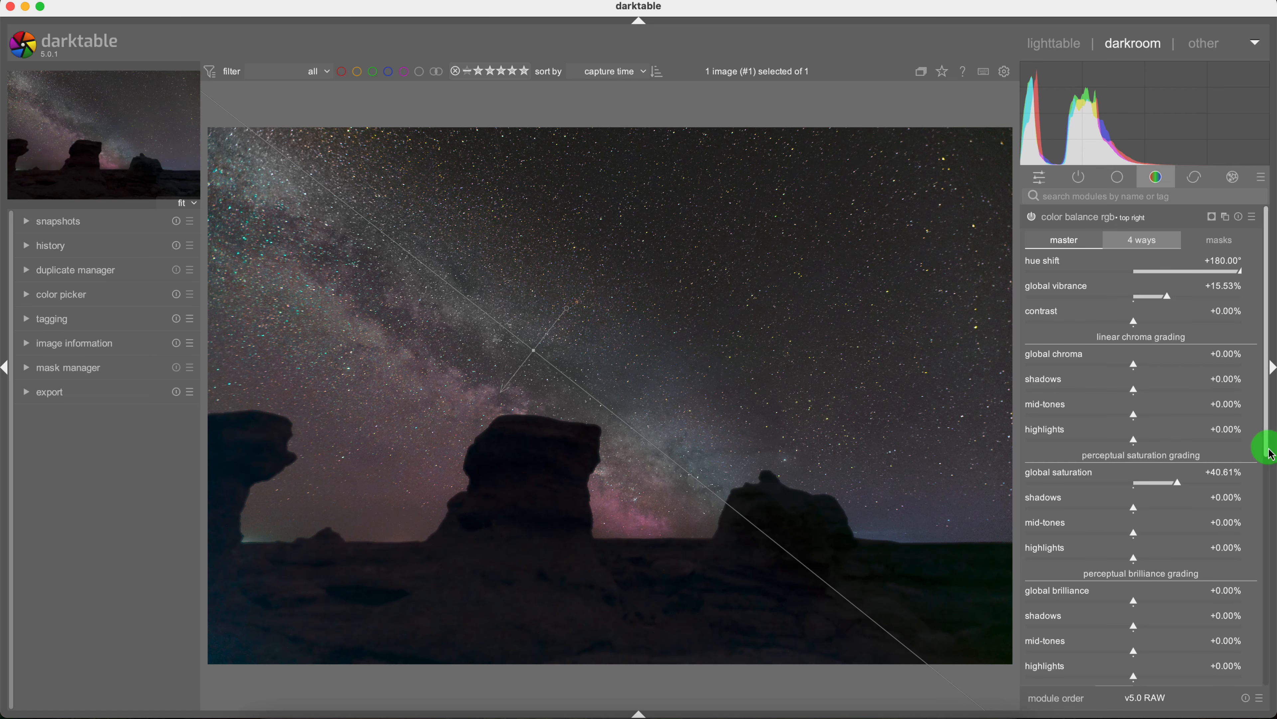
pyautogui.moveTo(1266, 442); pyautogui.dragTo(1274, 590)
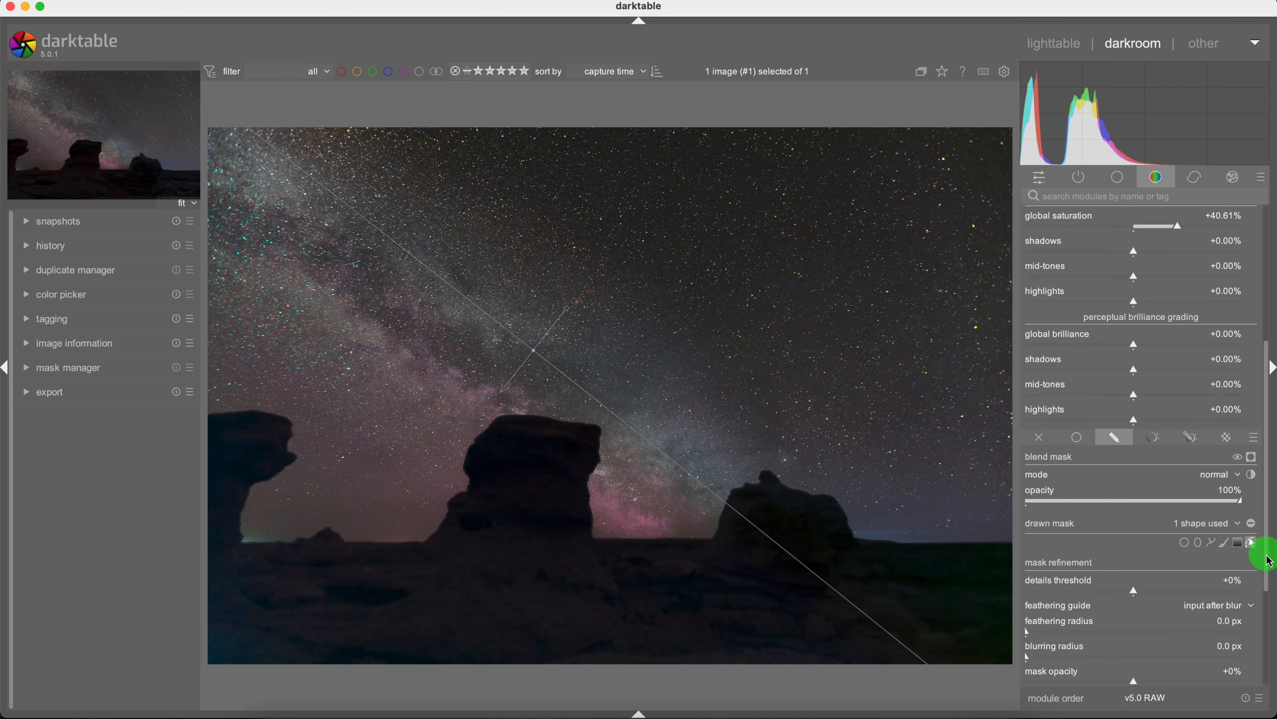
pyautogui.click(1252, 544)
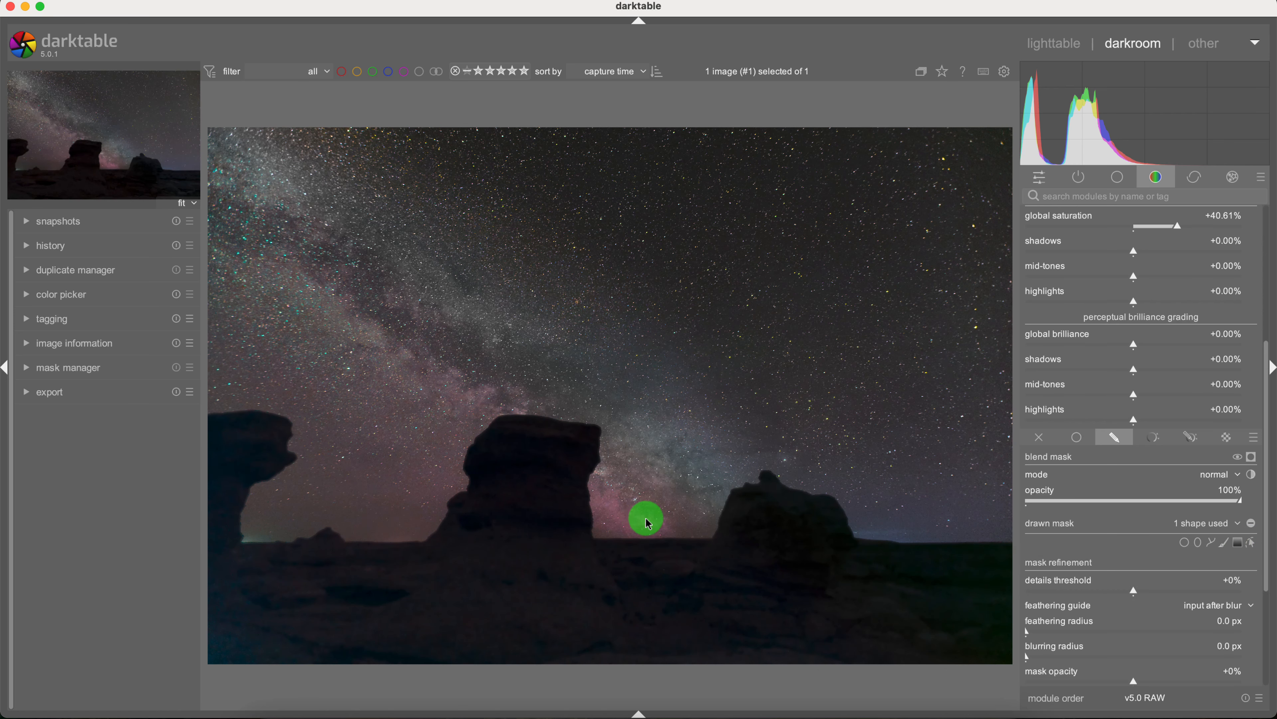
# - Search for the tone curve module, add a new instance of it and name it "blob"
pyautogui.moveTo(1268, 405); pyautogui.dragTo(422, 335)
pyautogui.moveTo(1266, 315); pyautogui.dragTo(1266, 276)
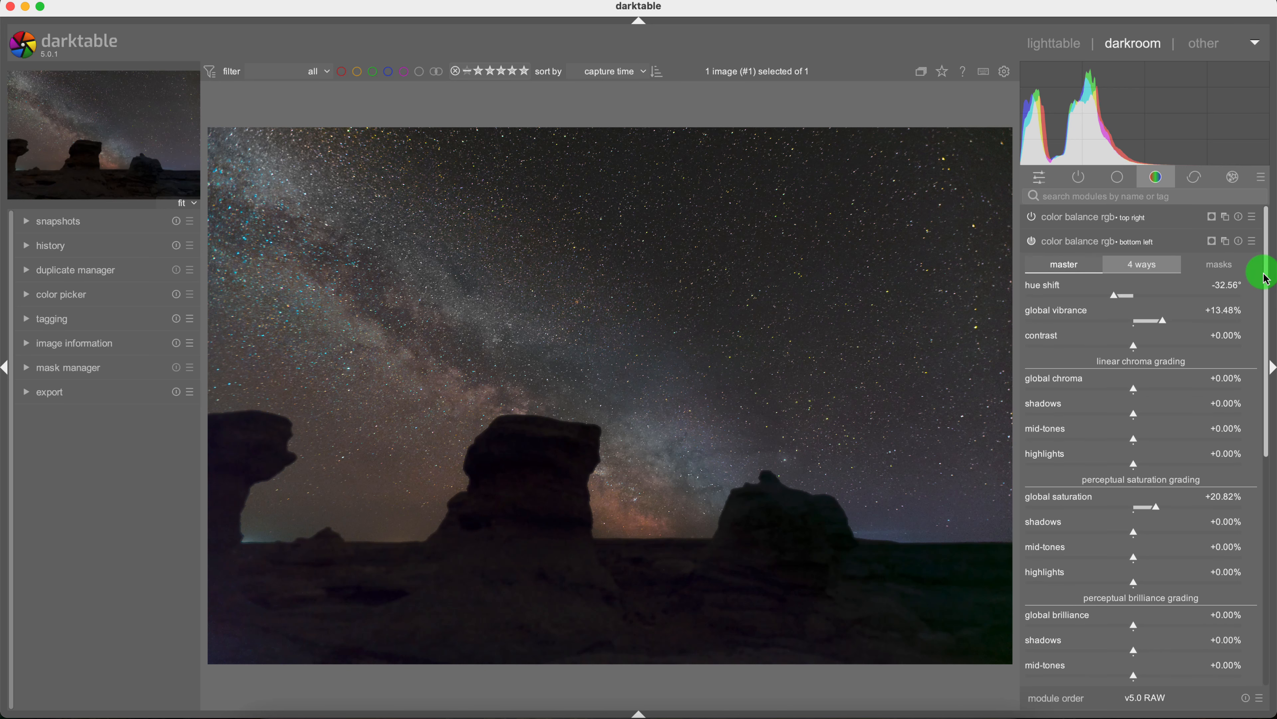
pyautogui.click(1131, 196)
pyautogui.write('tone curve')
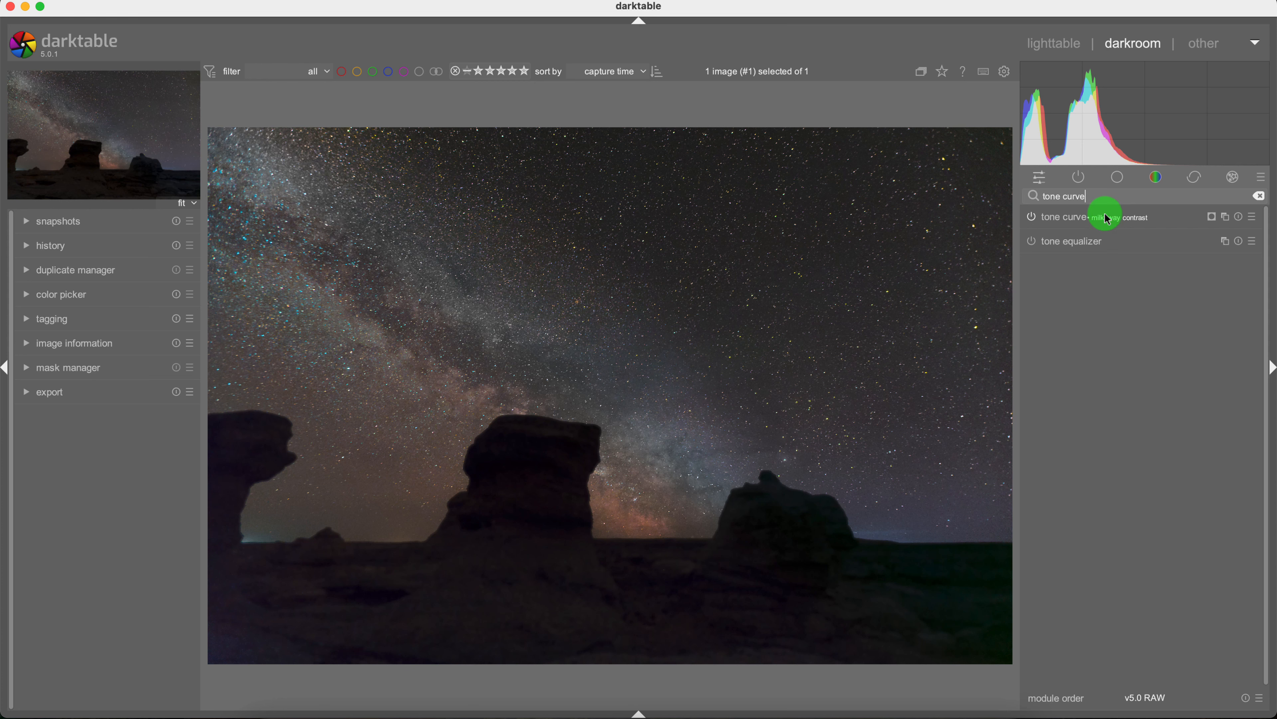
pyautogui.rightClick(1225, 218)
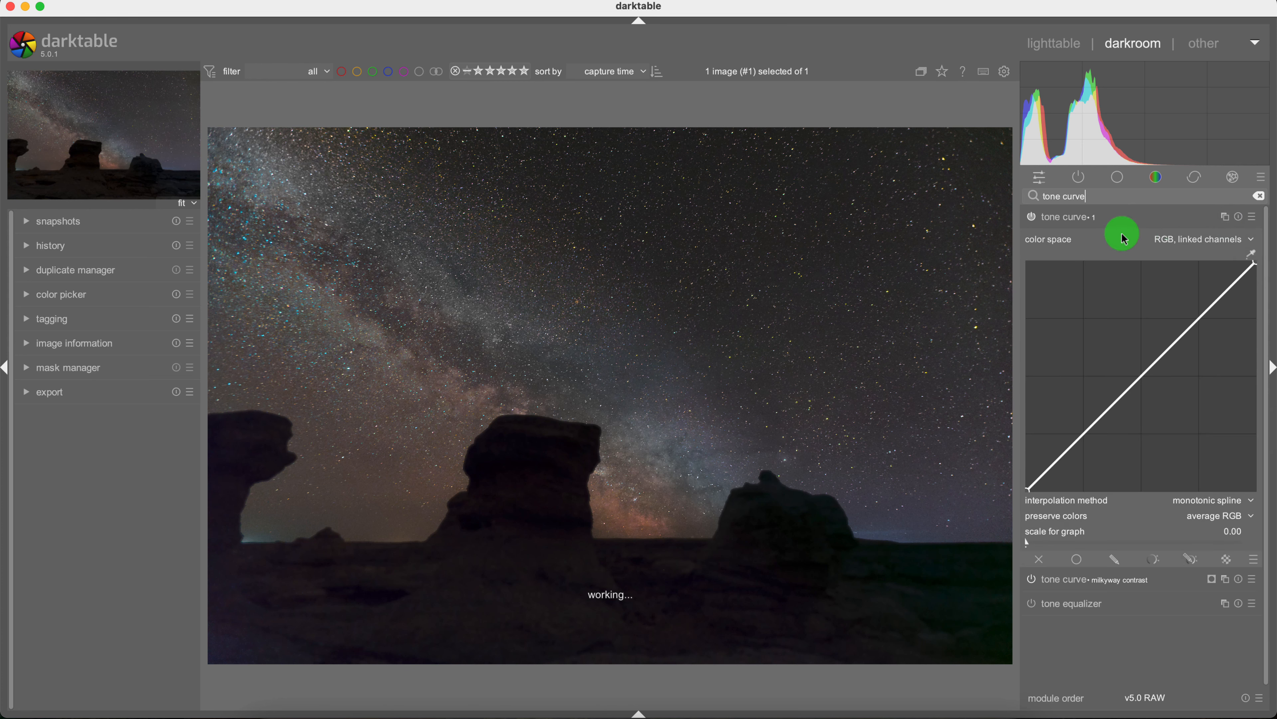
pyautogui.doubleClick(1098, 220)
pyautogui.write('blob')
pyautogui.press('Return')
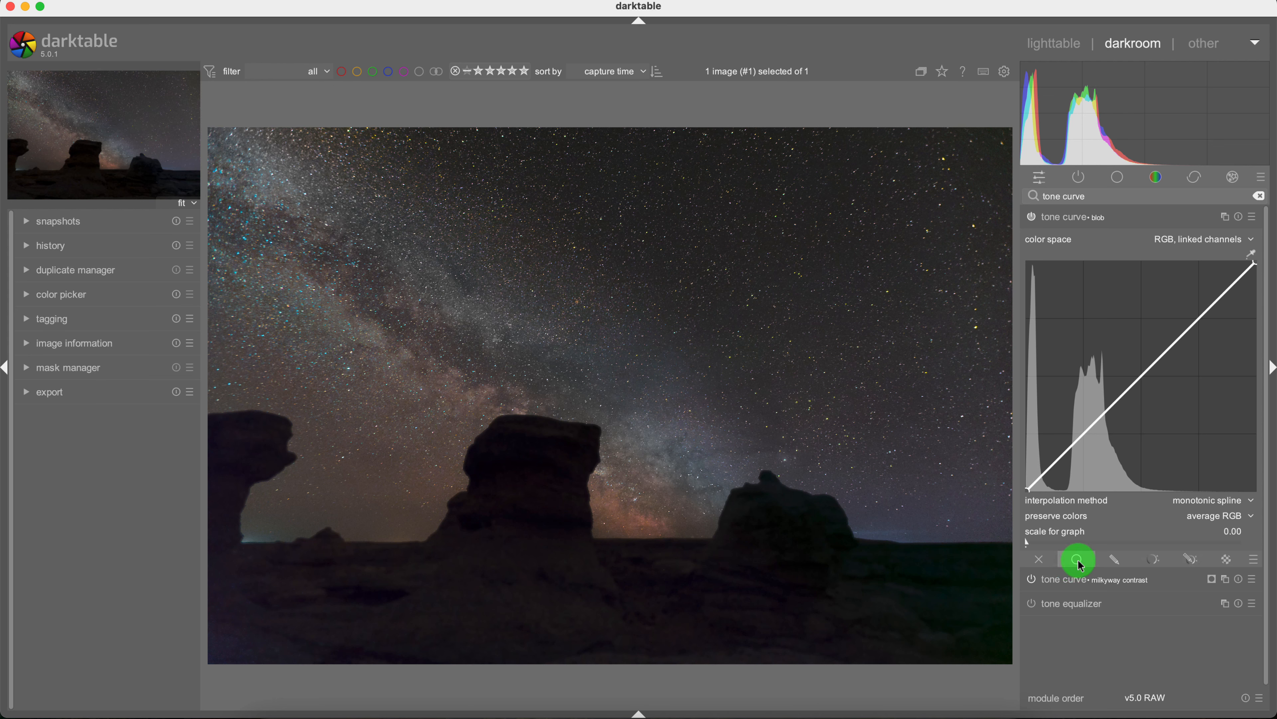
# - Try uniform blending on the "blob" tone curve and switch it to a drawn mask
pyautogui.click(1077, 562)
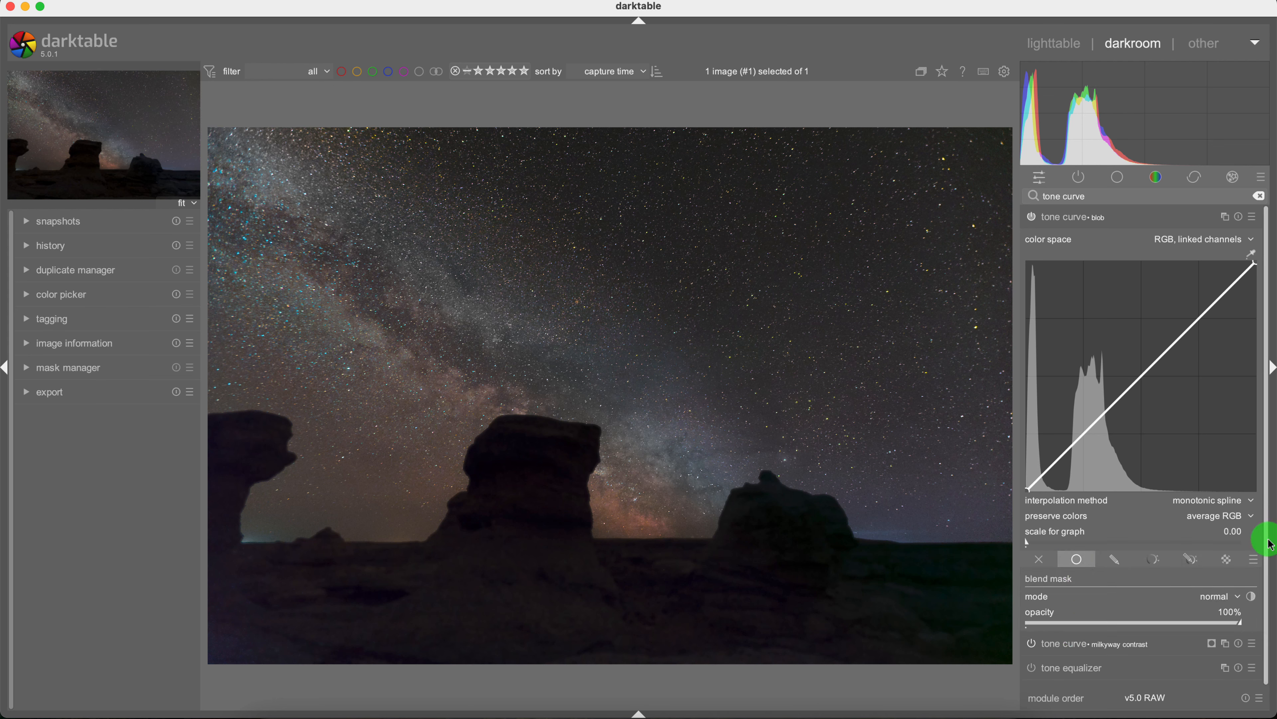
pyautogui.moveTo(1235, 621)
pyautogui.mouseDown()
pyautogui.moveTo(1217, 618)
pyautogui.moveTo(1256, 628)
pyautogui.mouseUp()
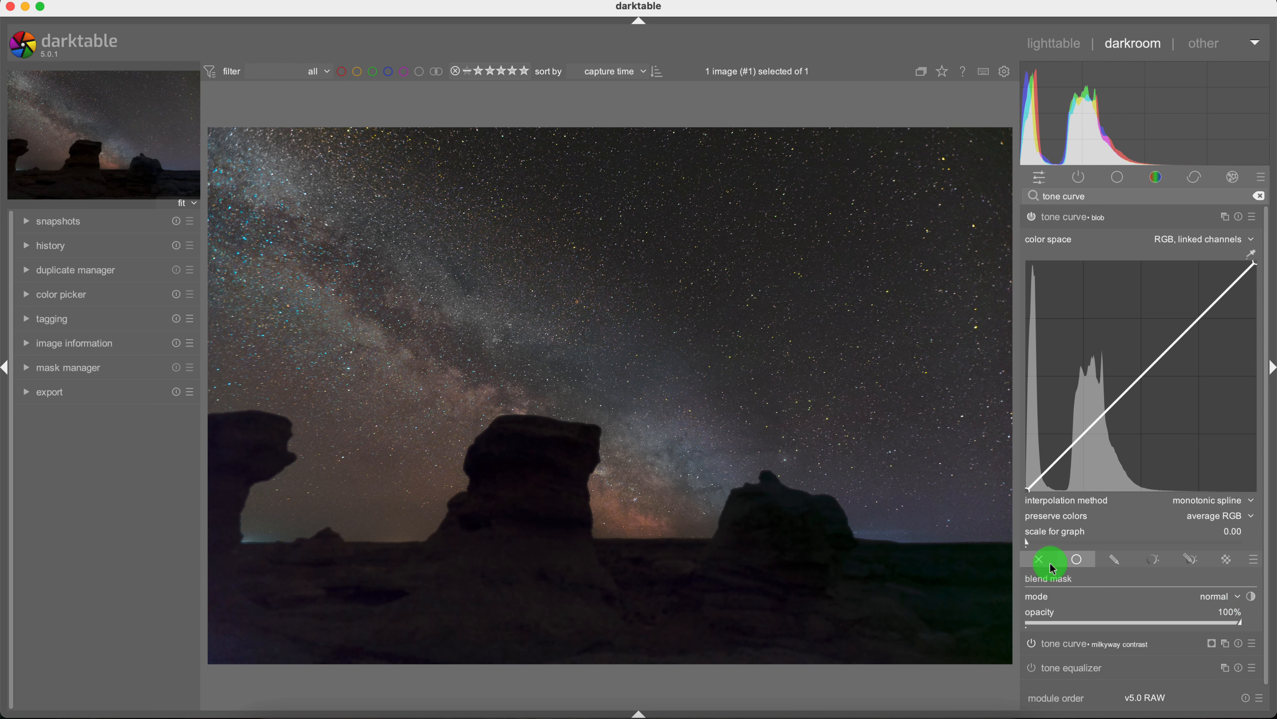
pyautogui.click(1112, 559)
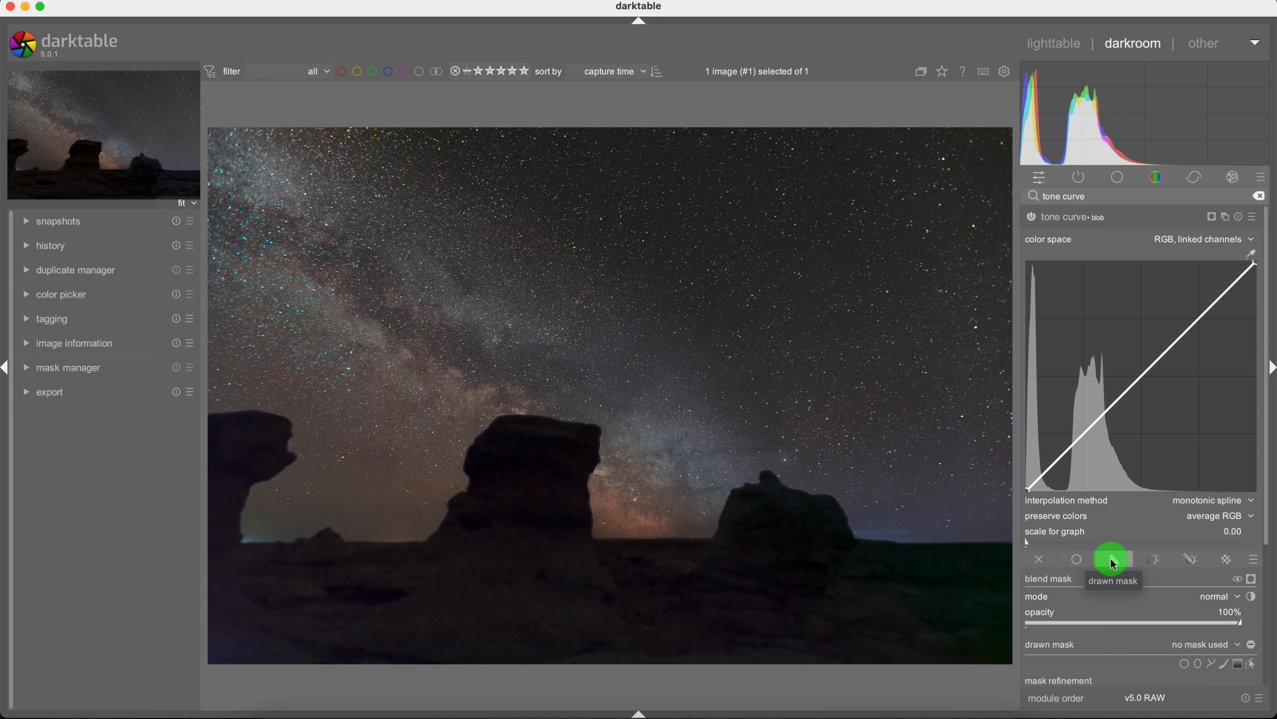
pyautogui.moveTo(1265, 539); pyautogui.dragTo(1265, 611)
# - Choose the brush shape for the drawn mask and increase the brush's size and hardness
pyautogui.click(1224, 560)
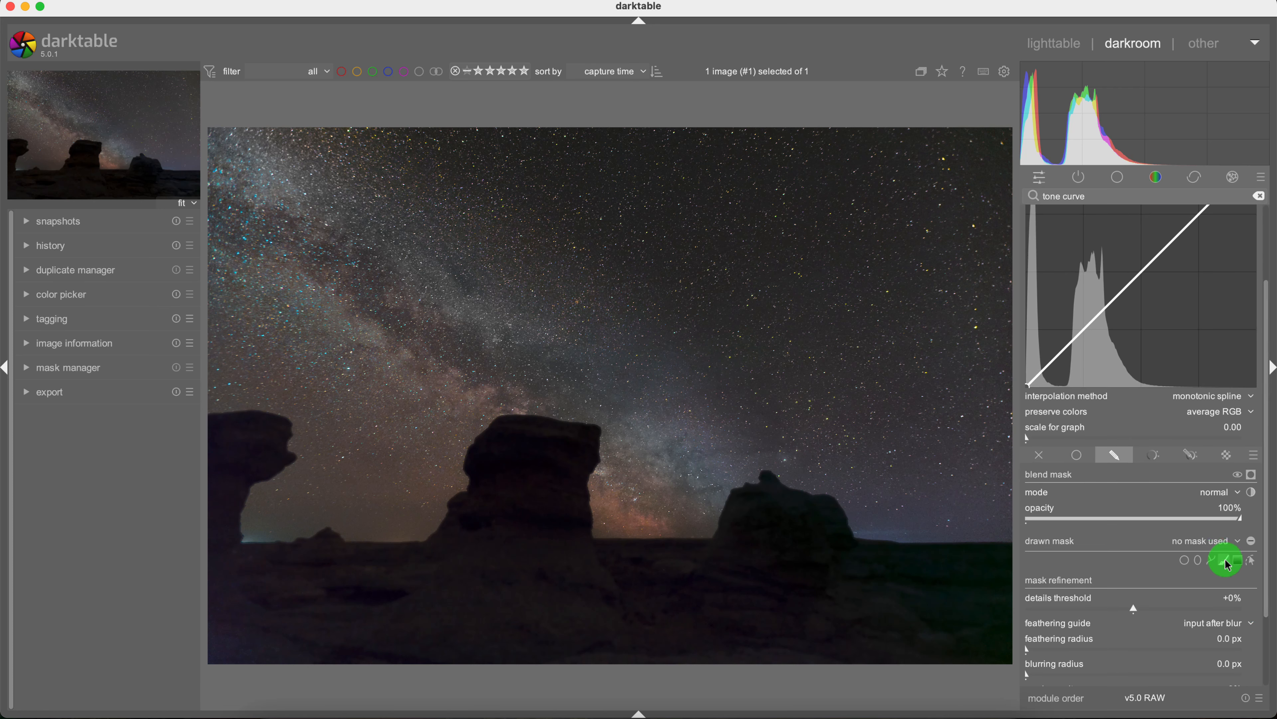
pyautogui.scroll(3, 425, 375)
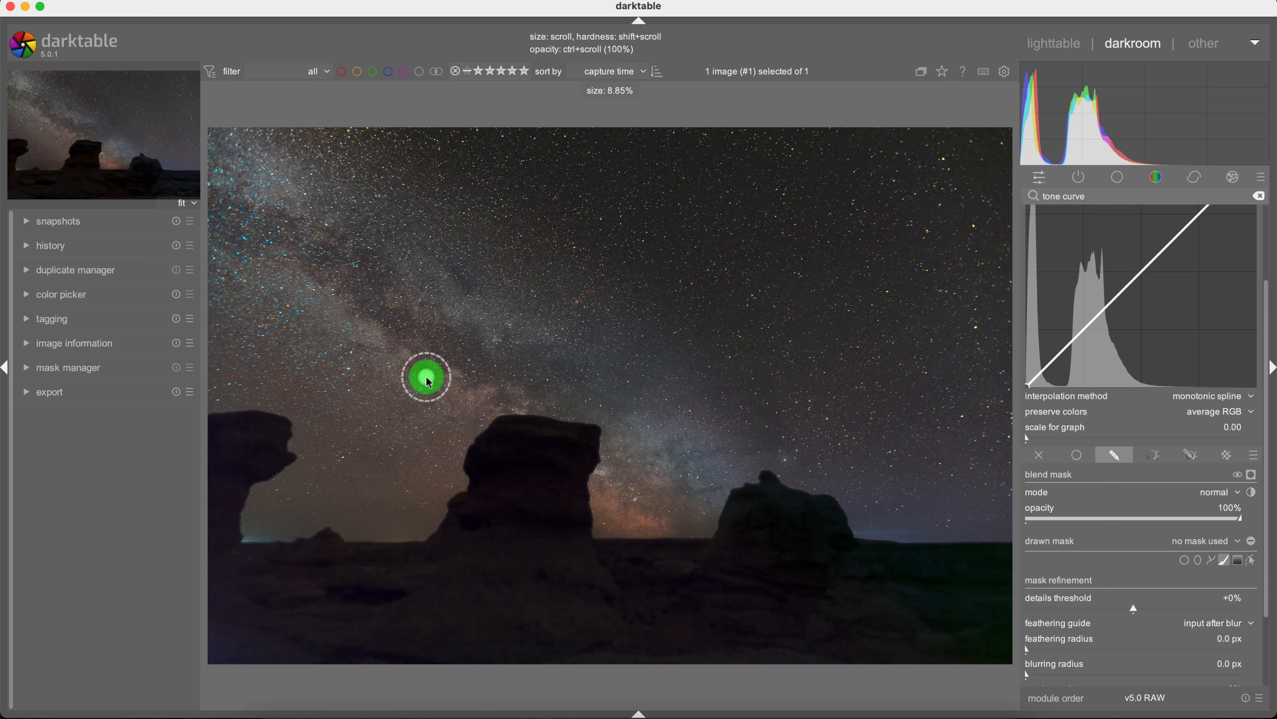
pyautogui.keyDown('shift'); pyautogui.scroll(-2, 426, 378); pyautogui.keyUp('shift')
pyautogui.keyDown('shift'); pyautogui.scroll(4, 427, 377); pyautogui.keyUp('shift')
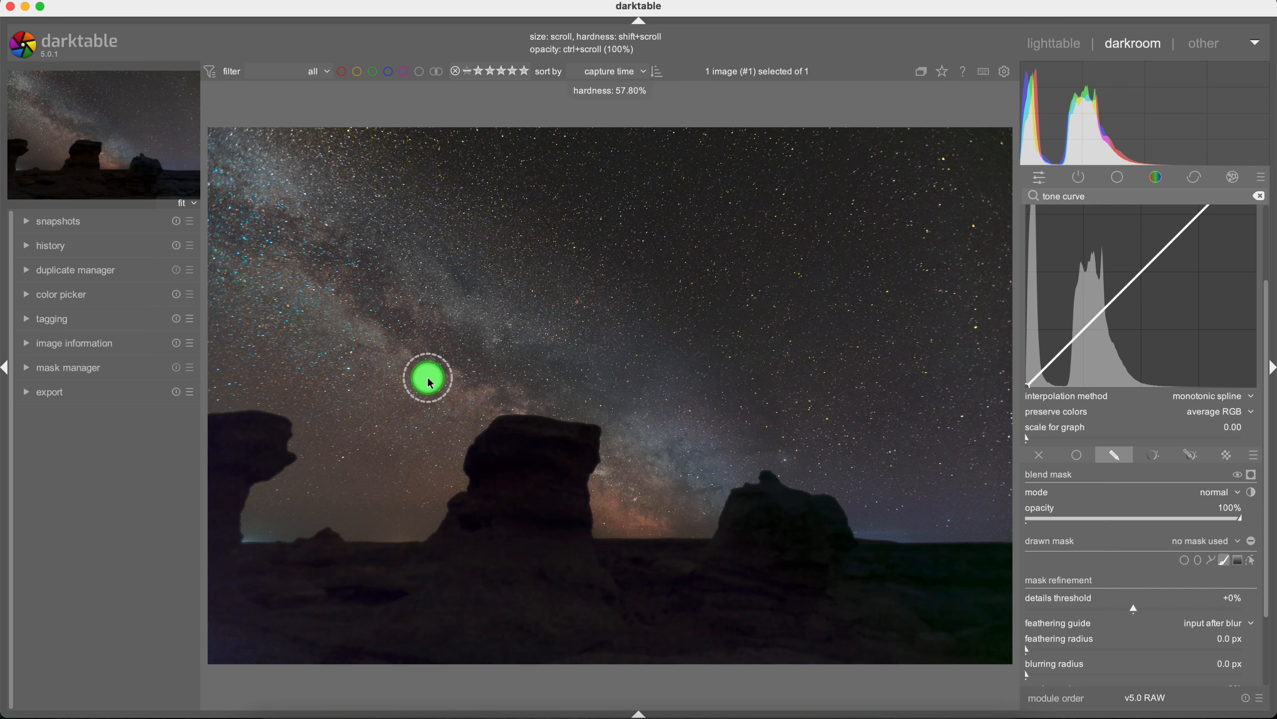
pyautogui.keyDown('shift'); pyautogui.scroll(3, 427, 376); pyautogui.keyUp('shift')
pyautogui.scroll(2, 427, 377)
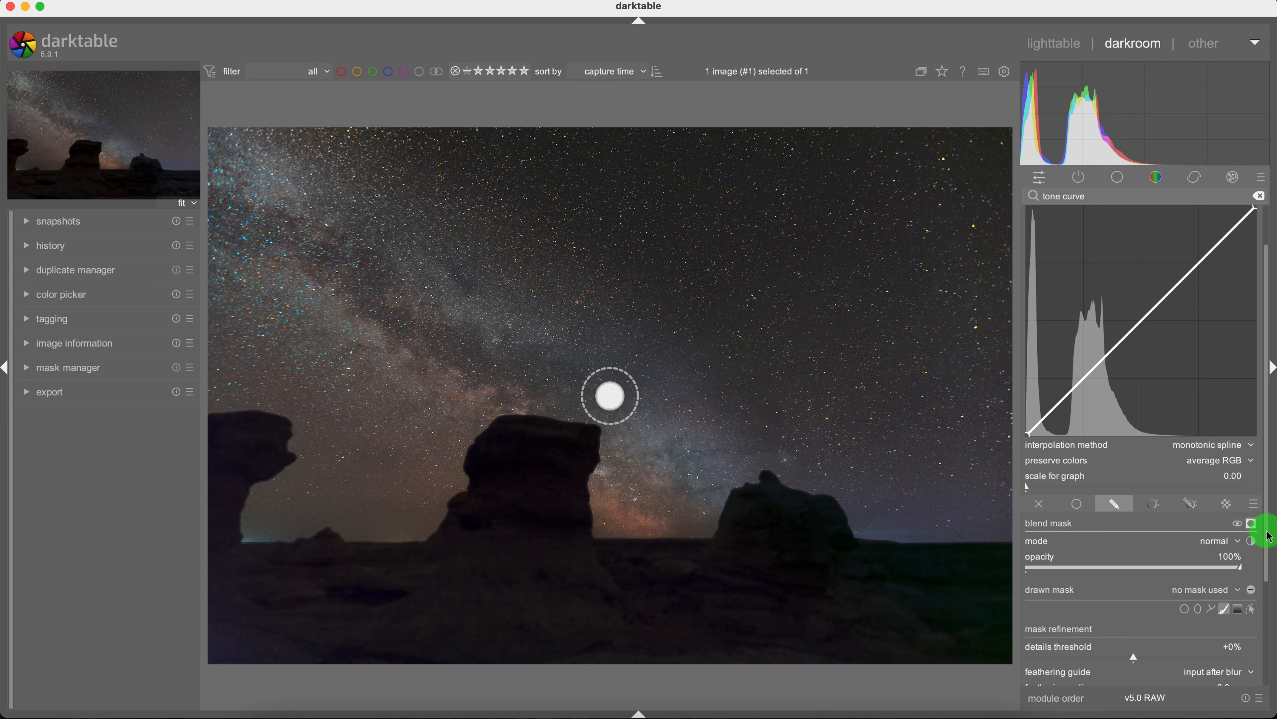
# - Paint three brush dabs, one above and left of the central rock and two between the rocks, and briefly display the mask overlay
pyautogui.moveTo(1264, 527); pyautogui.dragTo(1263, 578)
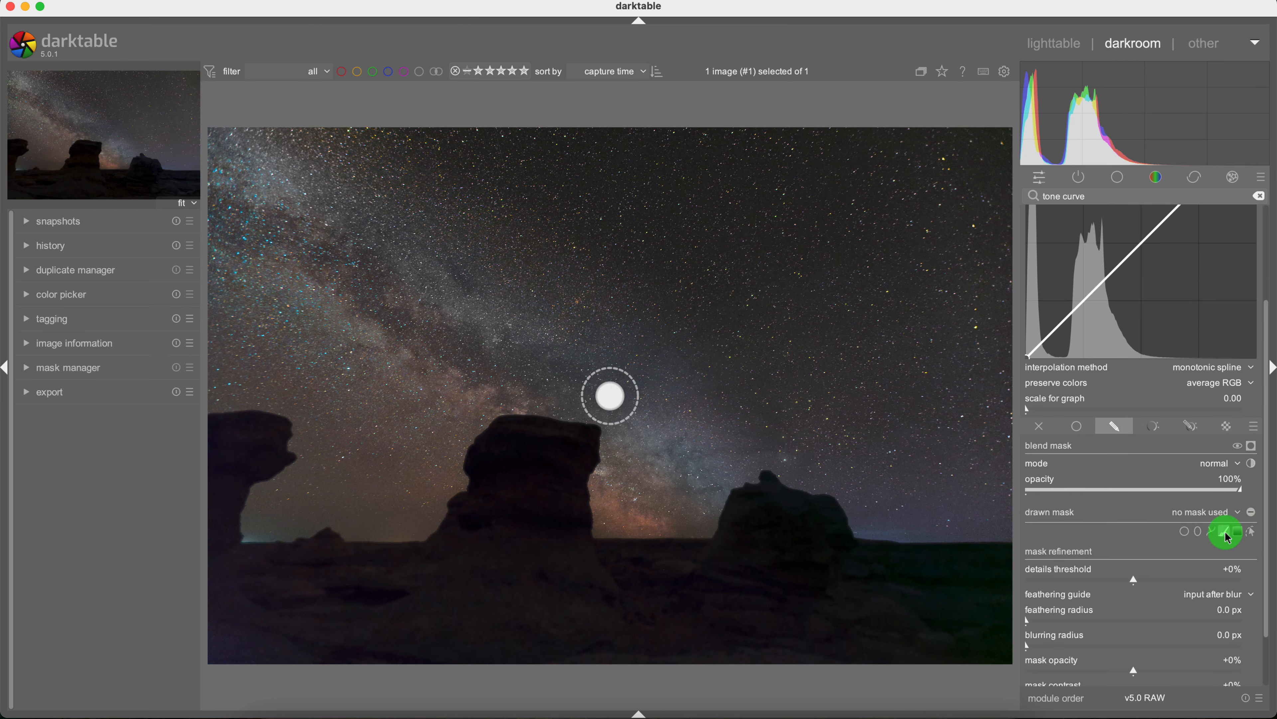
pyautogui.moveTo(518, 367)
pyautogui.mouseDown()
pyautogui.moveTo(403, 364)
pyautogui.moveTo(481, 370)
pyautogui.mouseUp()
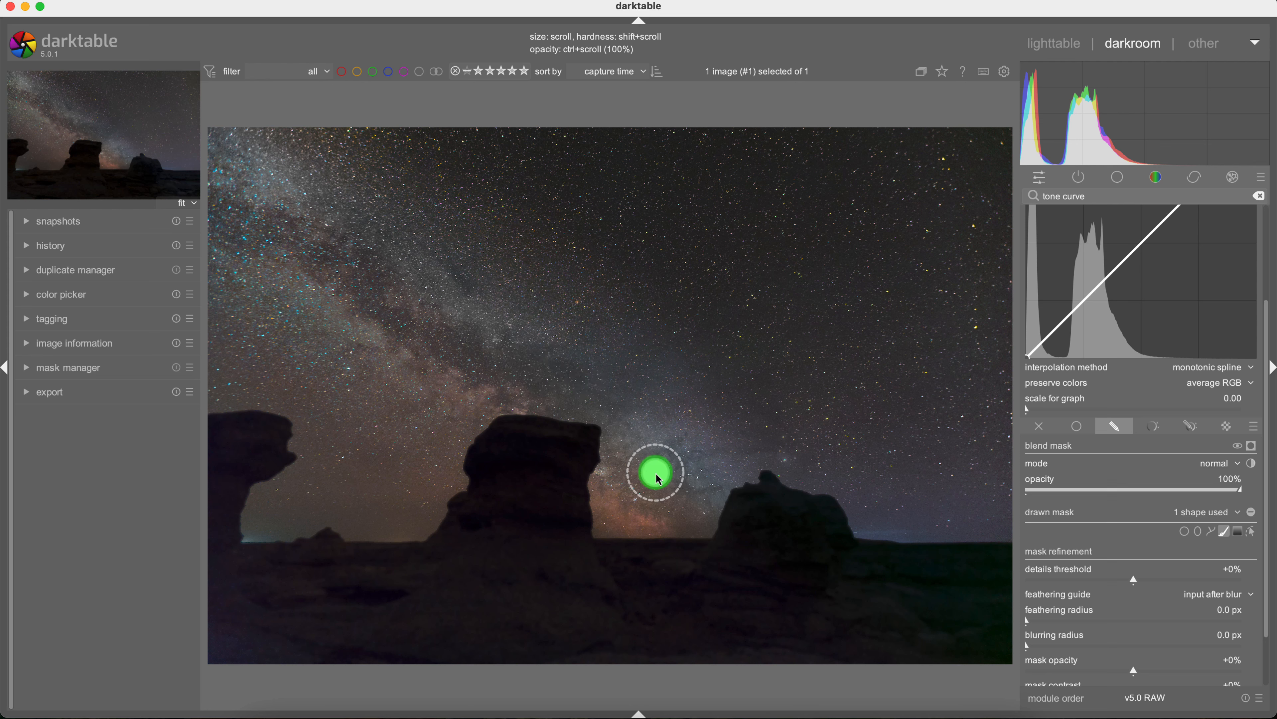
pyautogui.click(669, 464)
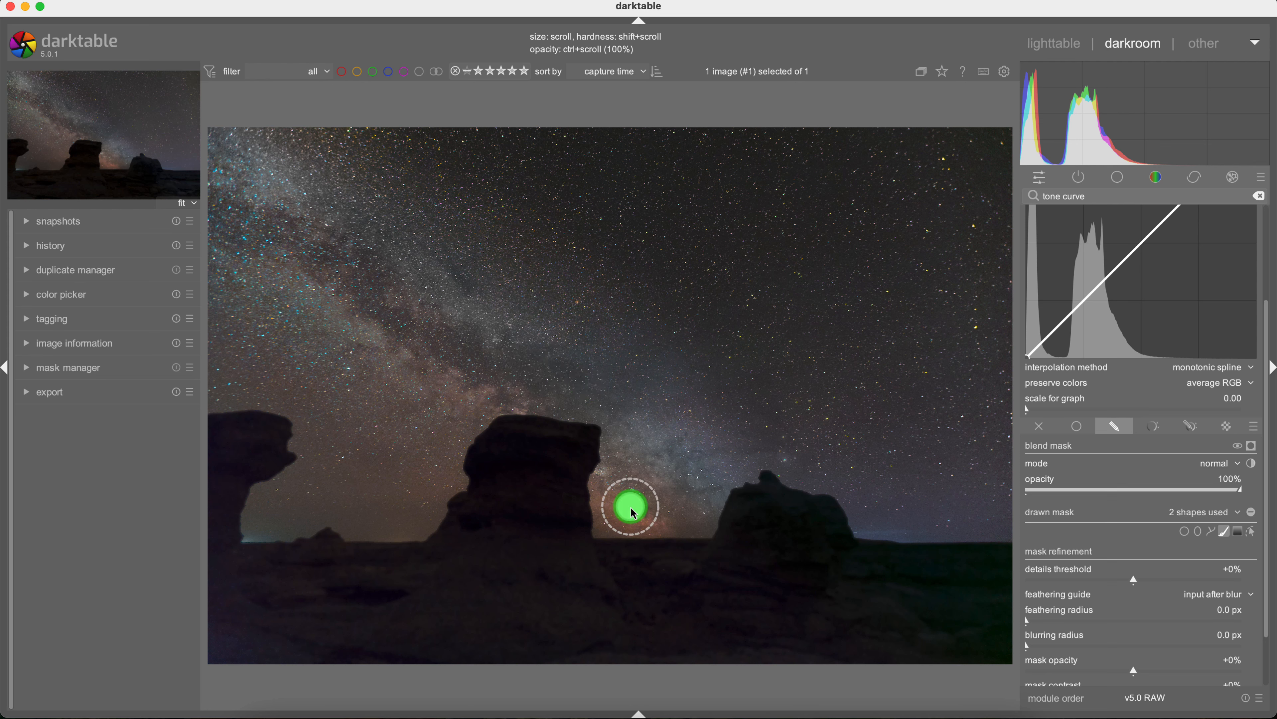
pyautogui.click(630, 506)
pyautogui.click(1254, 450)
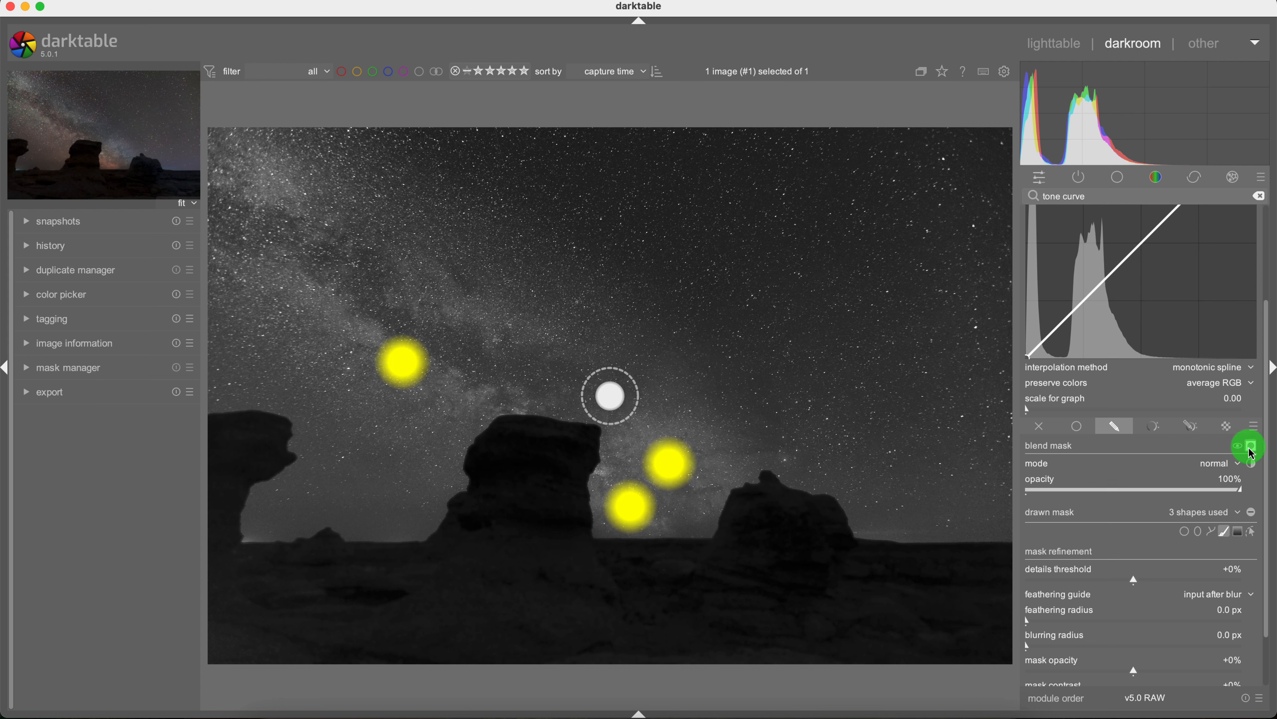
pyautogui.click(1252, 452)
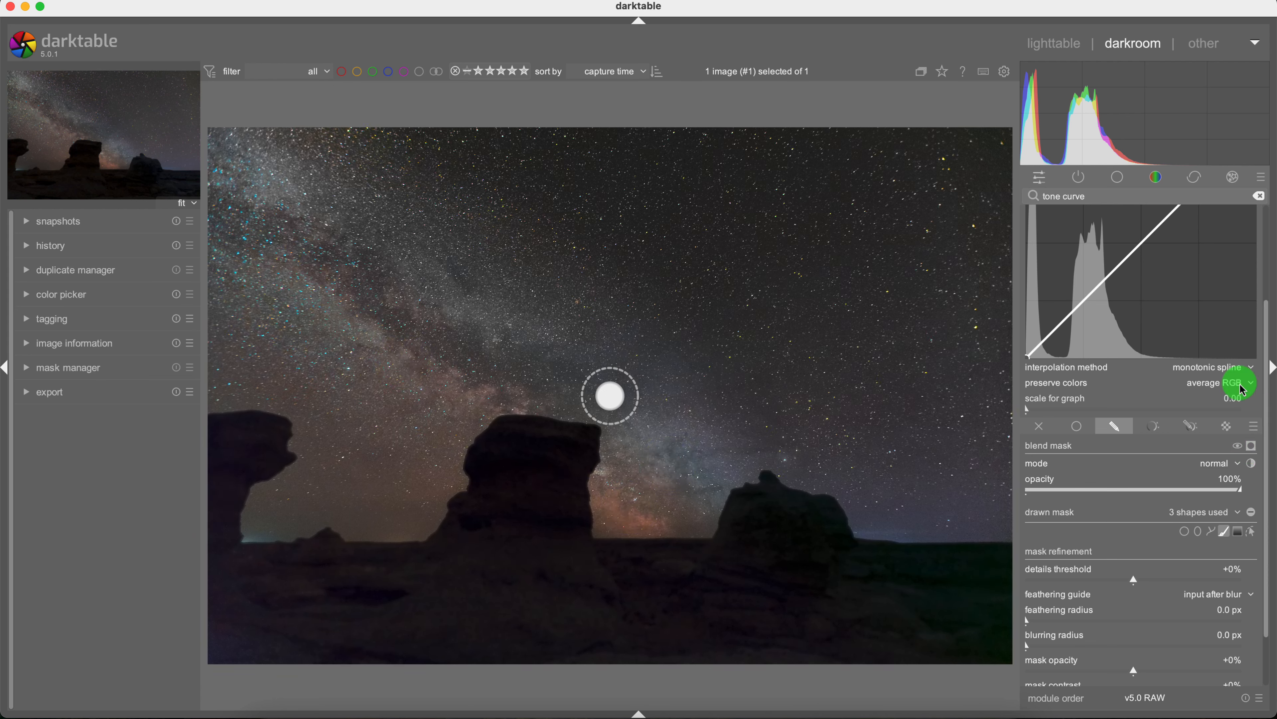
pyautogui.moveTo(1264, 325); pyautogui.dragTo(1256, 238)
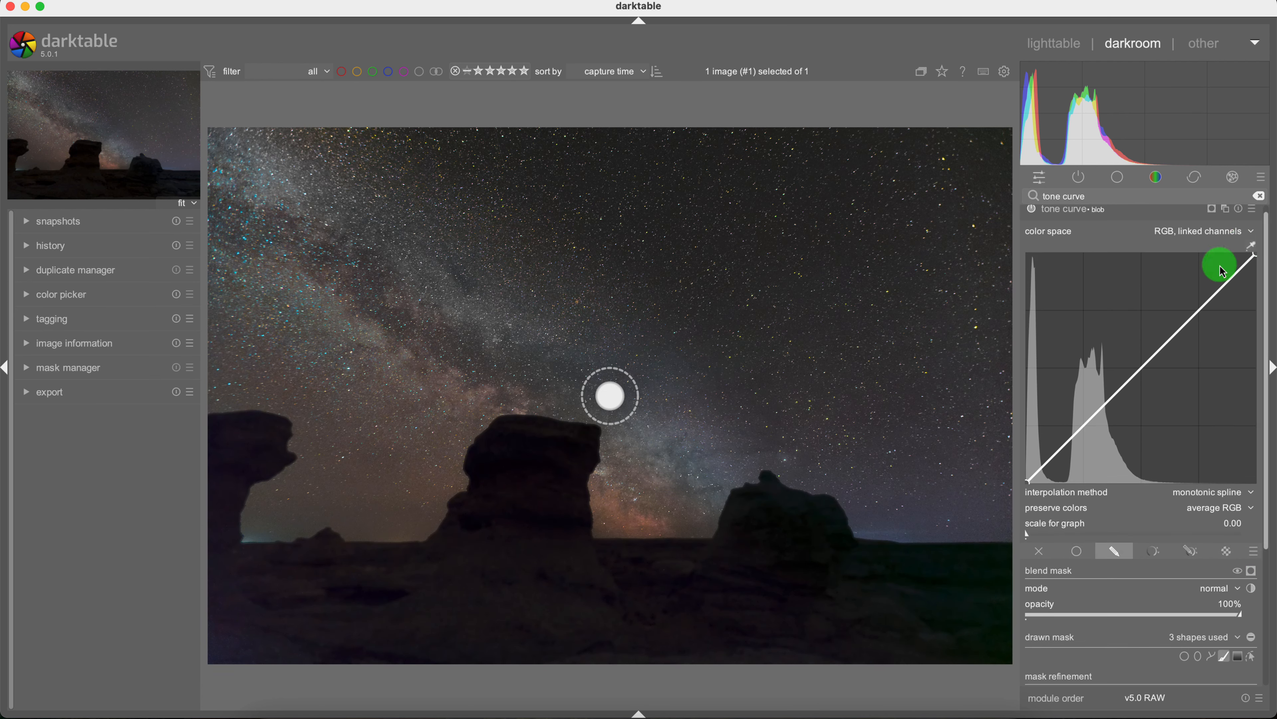
# - Shape the "blob" tone curve into an S-curve with a shadow point at 27.2 / 25.0, a midtone point at 41.7 / 53.8 and a raised highlight point
pyautogui.moveTo(1094, 428); pyautogui.dragTo(1096, 433)
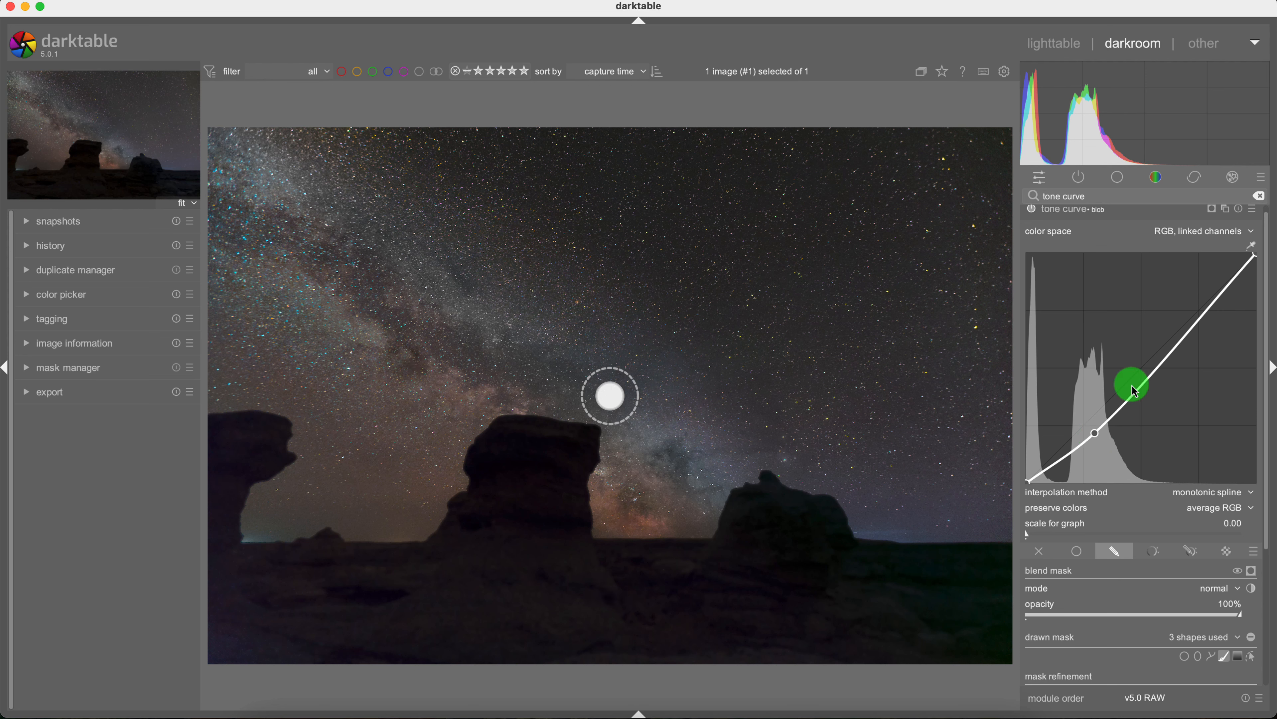
pyautogui.moveTo(1182, 332); pyautogui.dragTo(1172, 311)
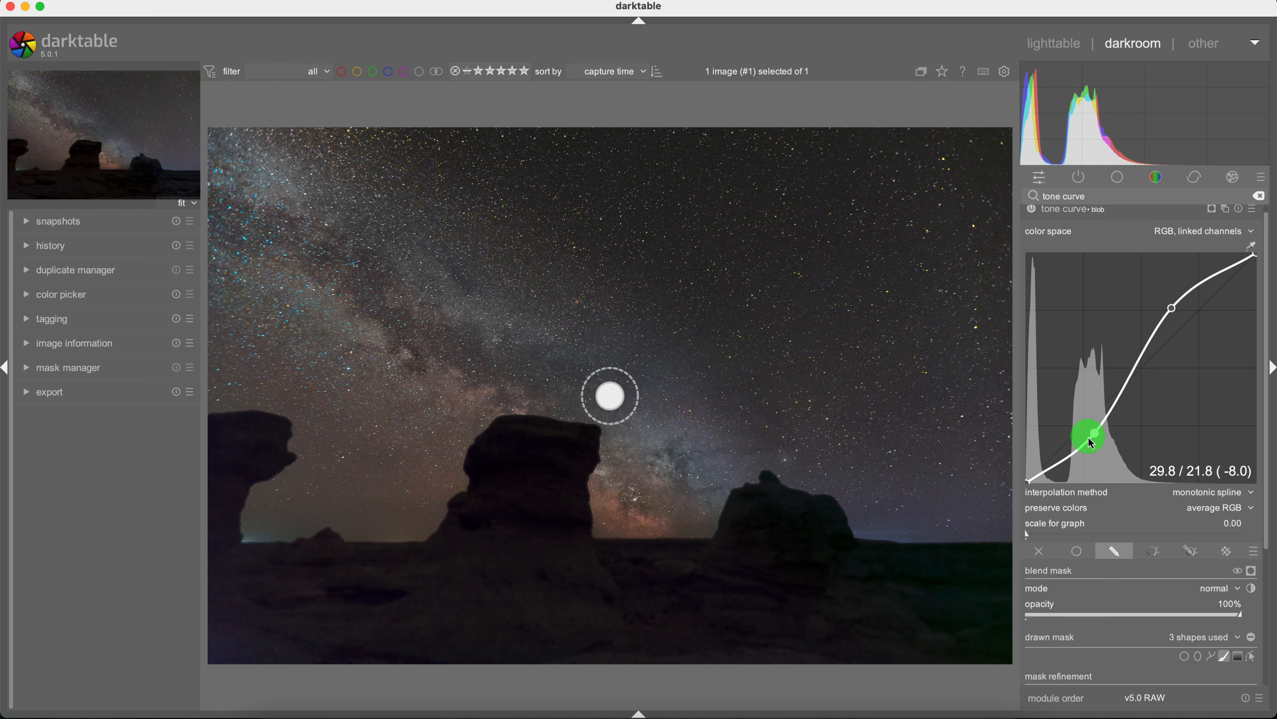
pyautogui.moveTo(1096, 436); pyautogui.dragTo(1089, 430)
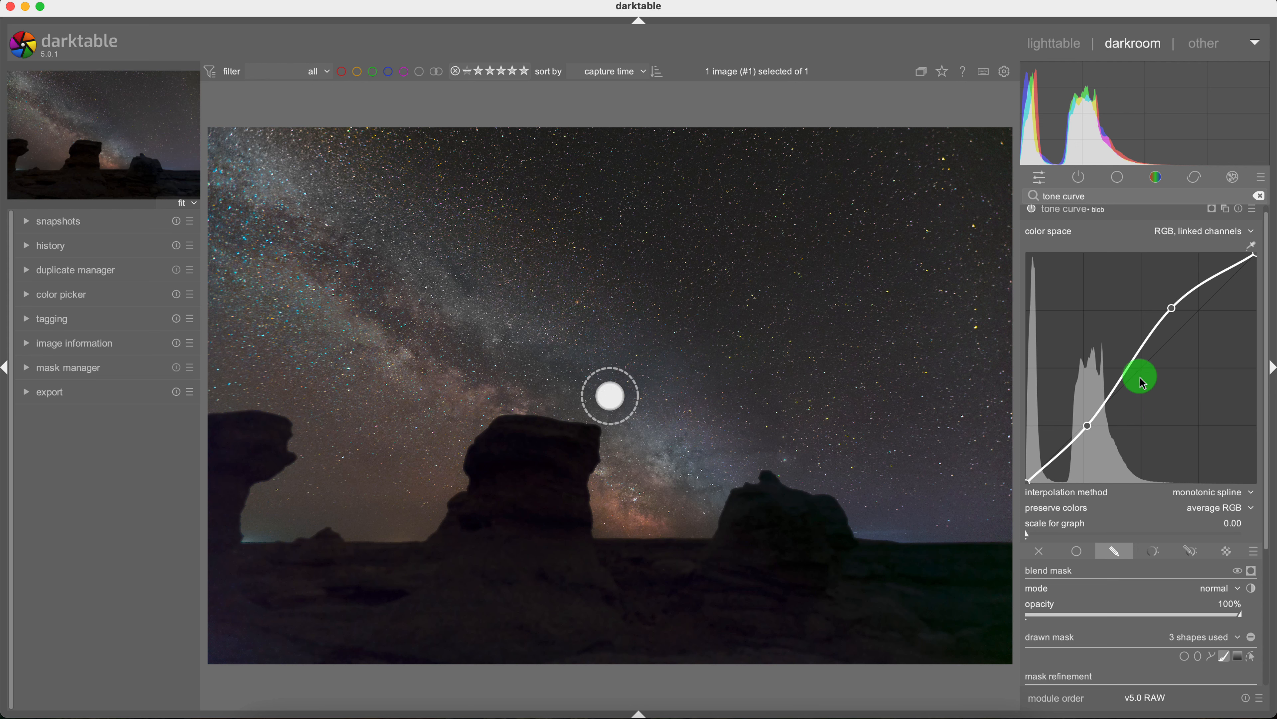
pyautogui.moveTo(1129, 365); pyautogui.dragTo(1123, 359)
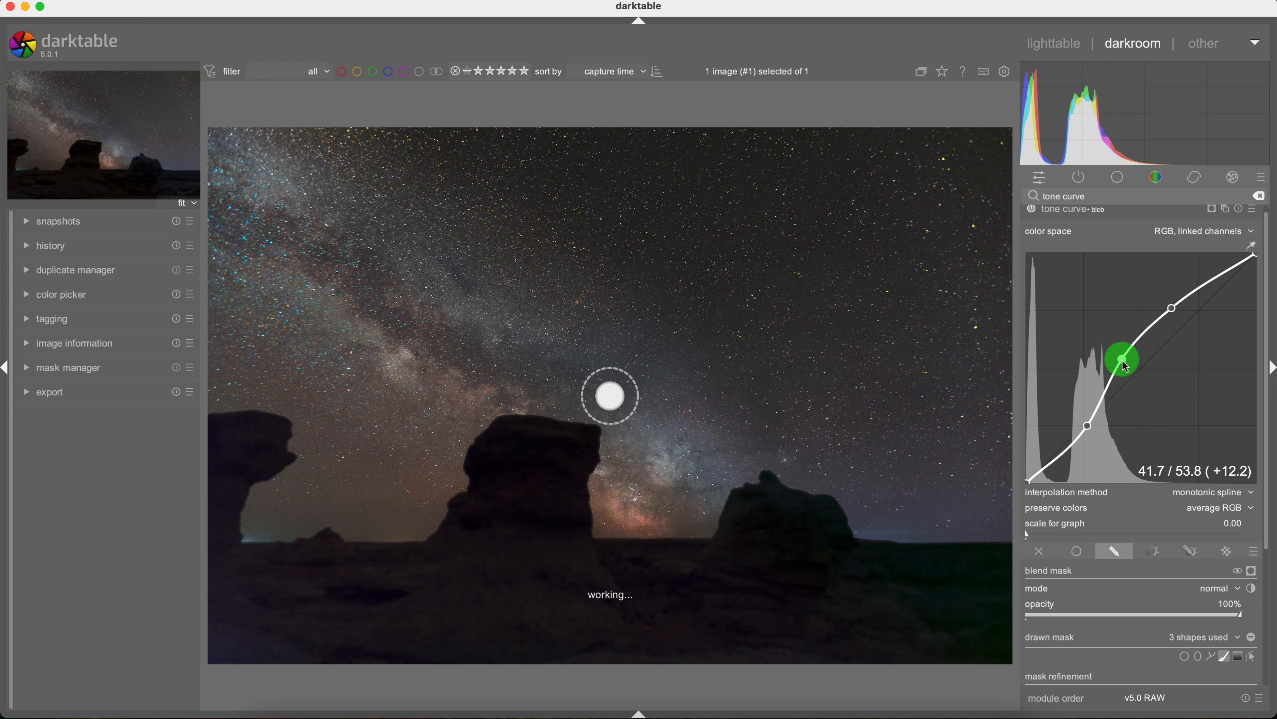
pyautogui.moveTo(1087, 431); pyautogui.dragTo(1088, 426)
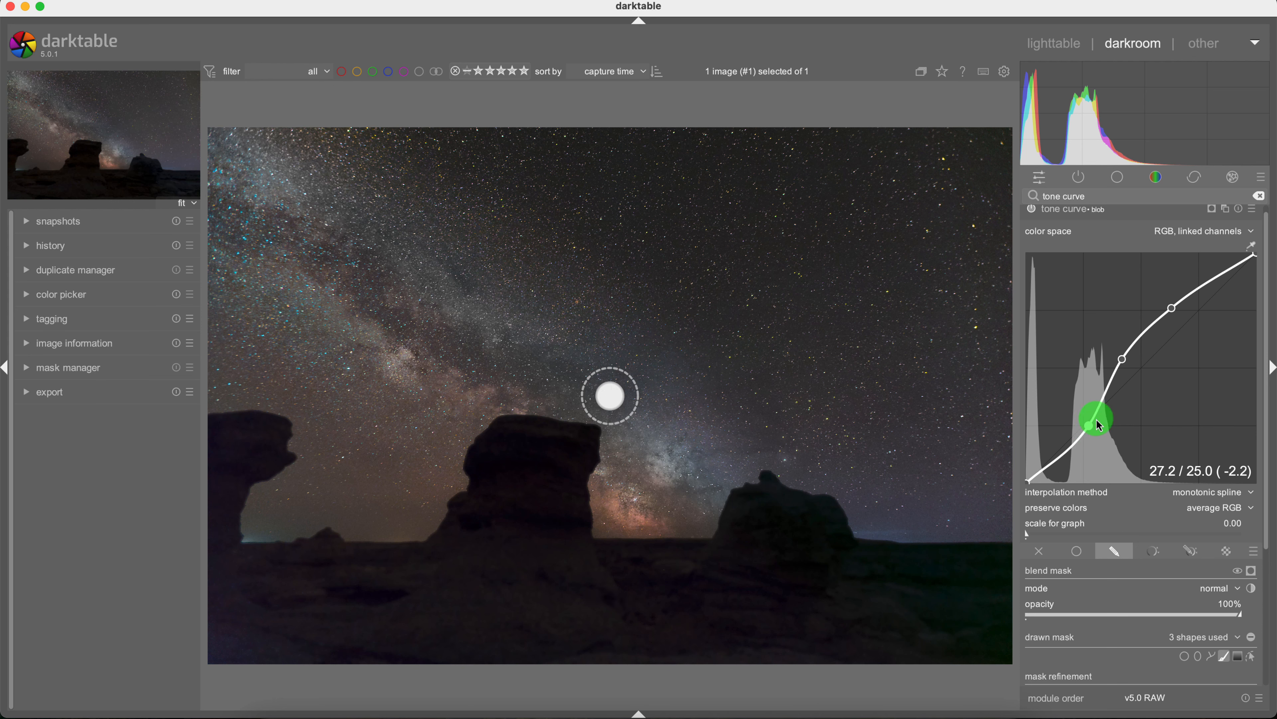
# - Refine the "blob" drawn mask with a feathering radius of 41.8 px and a blurring radius of 14.3 px
pyautogui.moveTo(1266, 388); pyautogui.dragTo(1265, 575)
pyautogui.moveTo(1038, 553); pyautogui.dragTo(1180, 442)
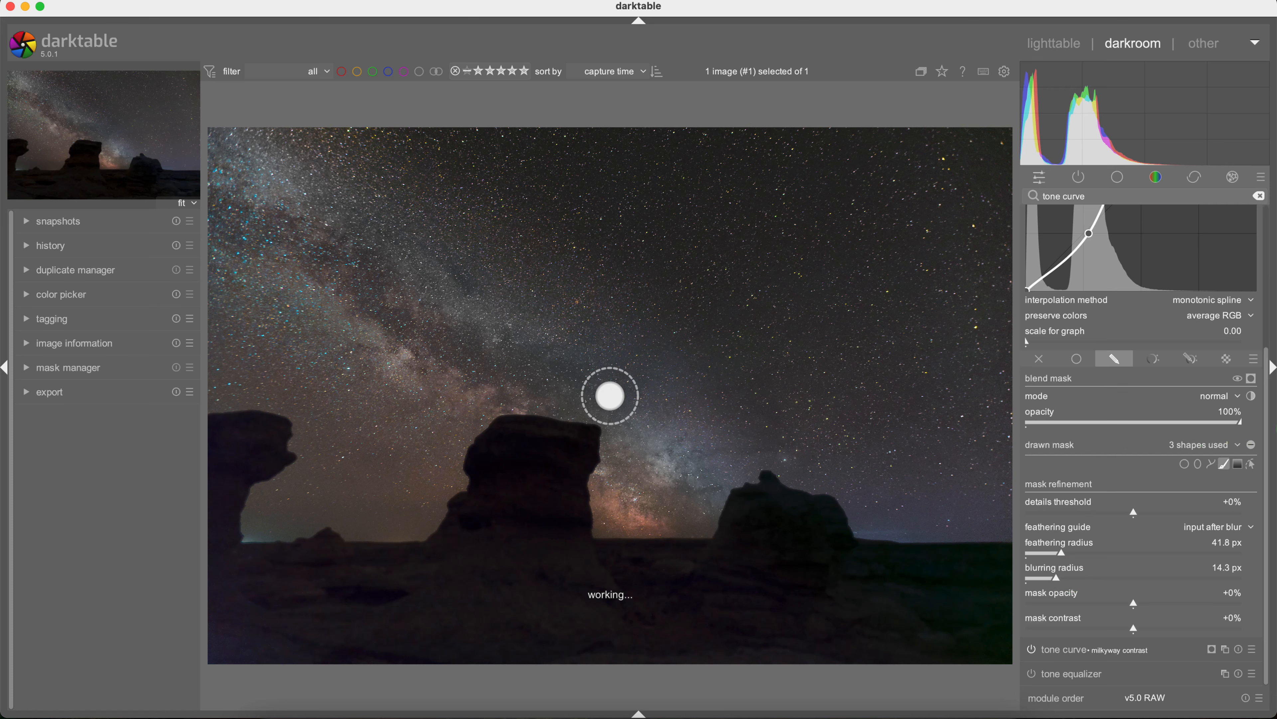
# - Raise the highlight point of the "blob" tone curve slightly and toggle the blend mask display to check the painted areas
pyautogui.moveTo(1259, 428); pyautogui.dragTo(1259, 265)
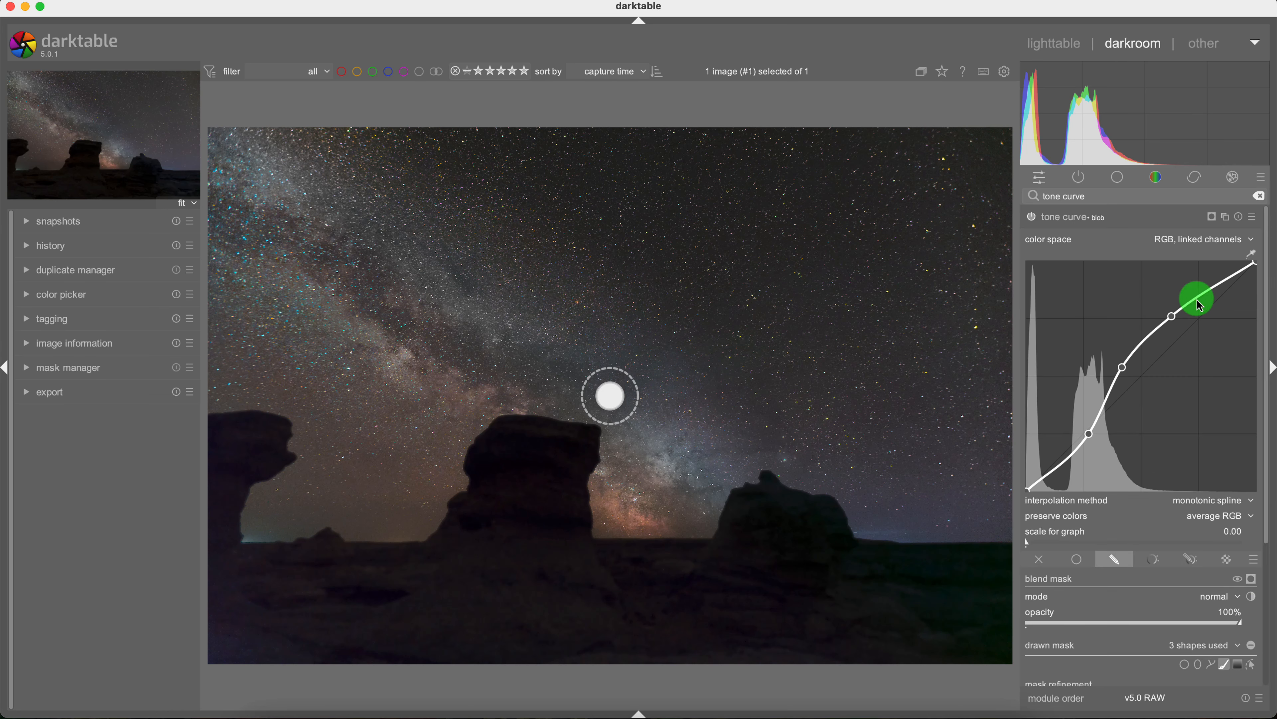
pyautogui.moveTo(1173, 313); pyautogui.dragTo(1179, 303)
pyautogui.moveTo(1266, 377); pyautogui.dragTo(1267, 462)
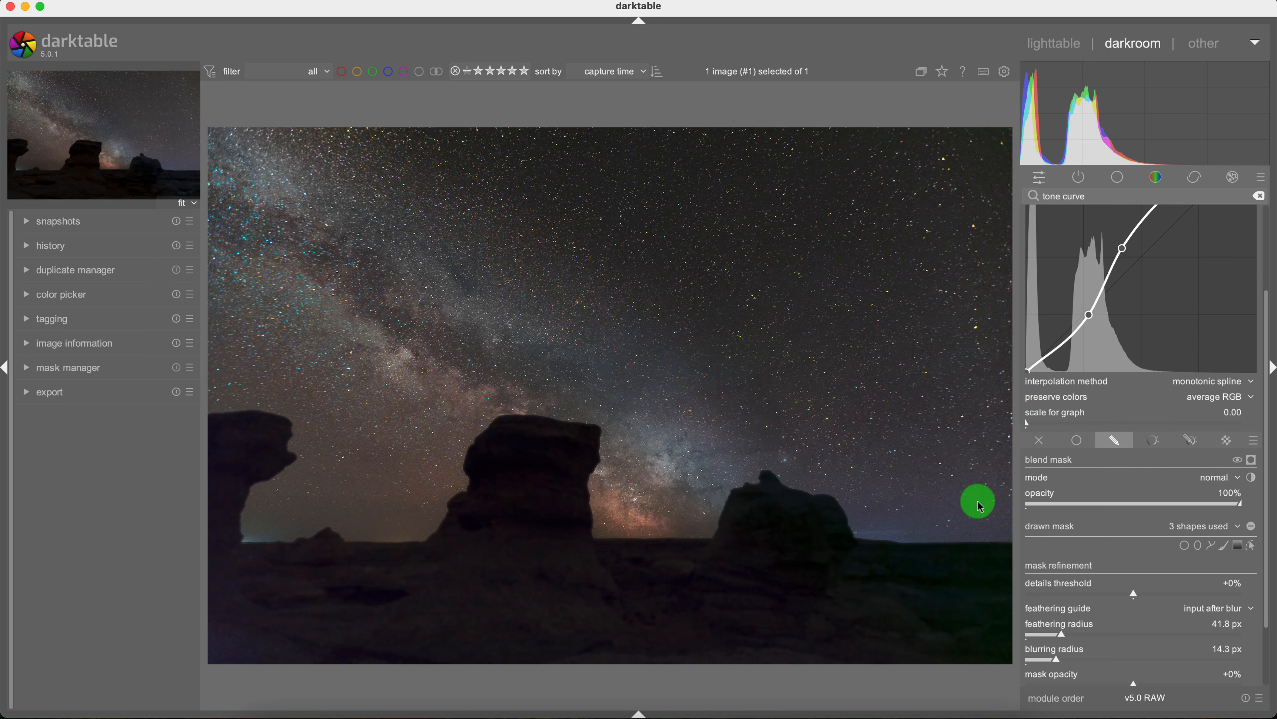
pyautogui.click(1253, 460)
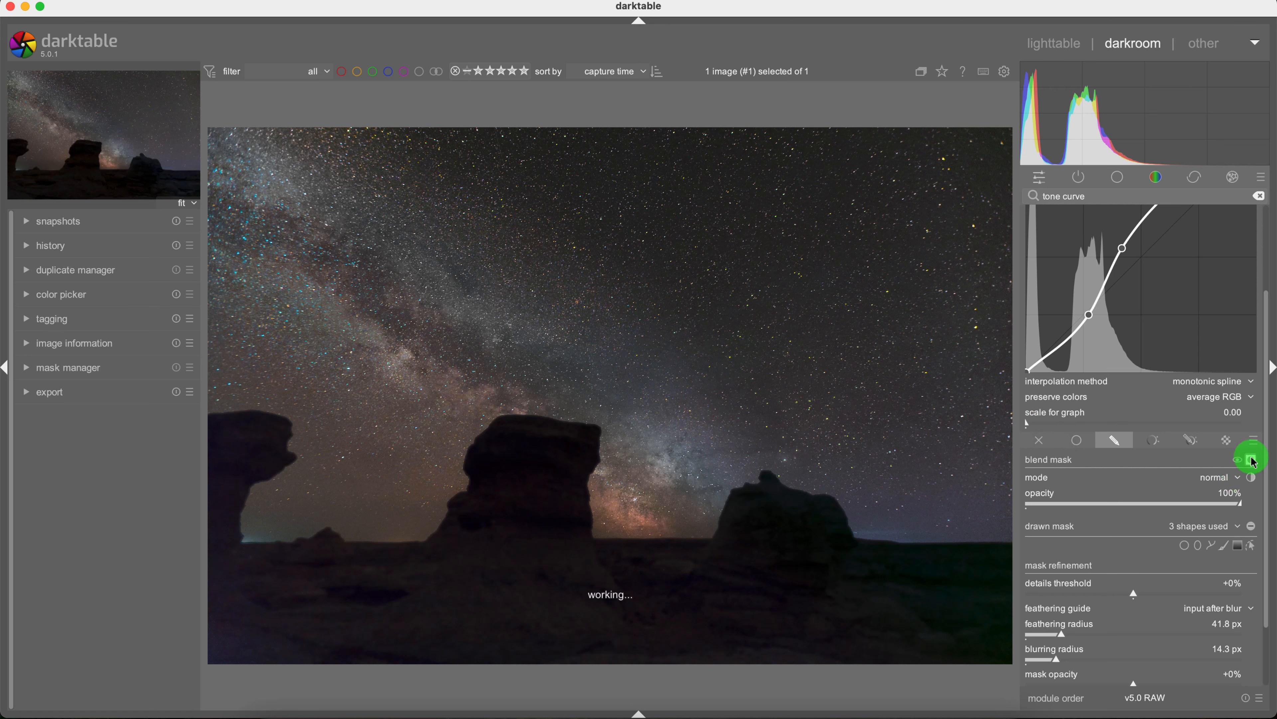